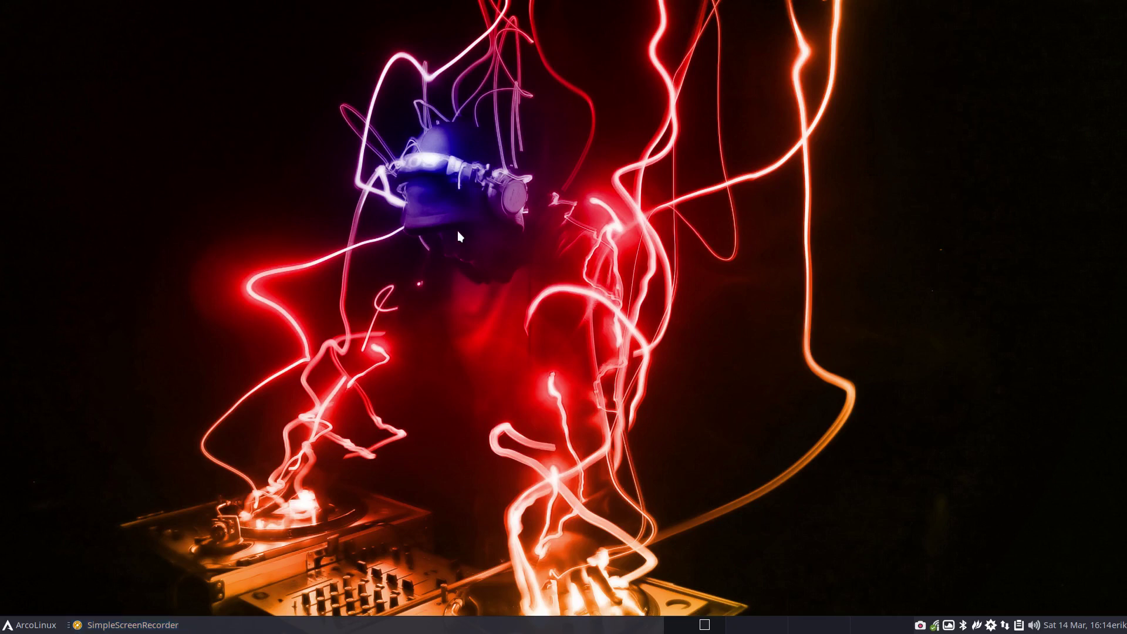
- Bring down the drop-down terminal, highlight parts of the neofetch output, then hide it
key("F12")
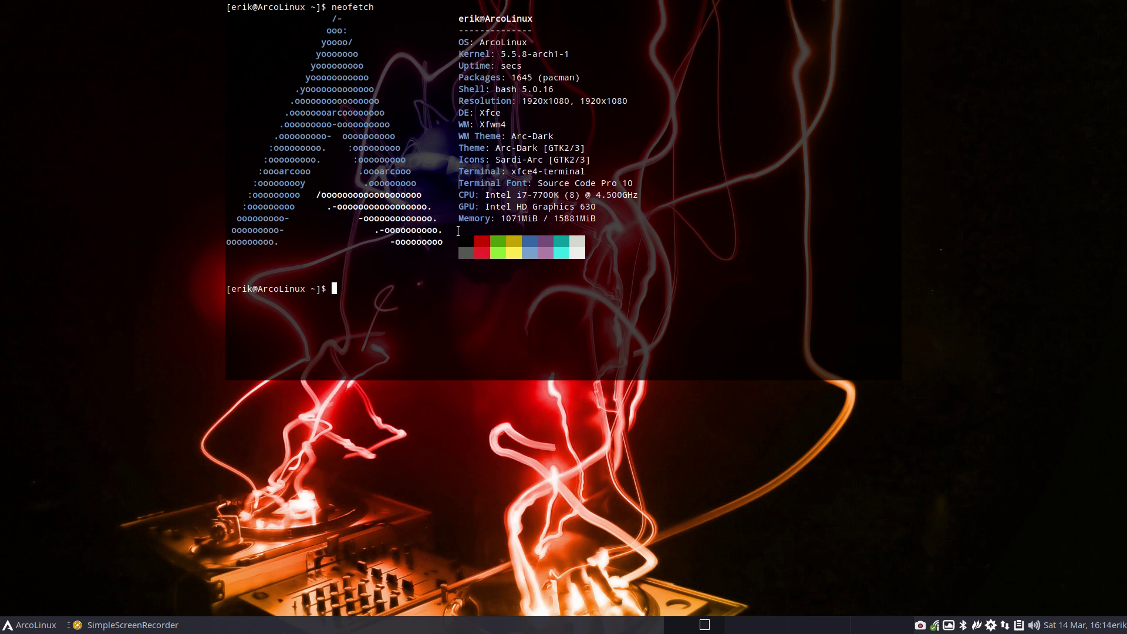
double_click(525, 42)
left_click(541, 43)
left_click_drag(449, 247, 277, 77)
left_click(263, 22)
key("F12")
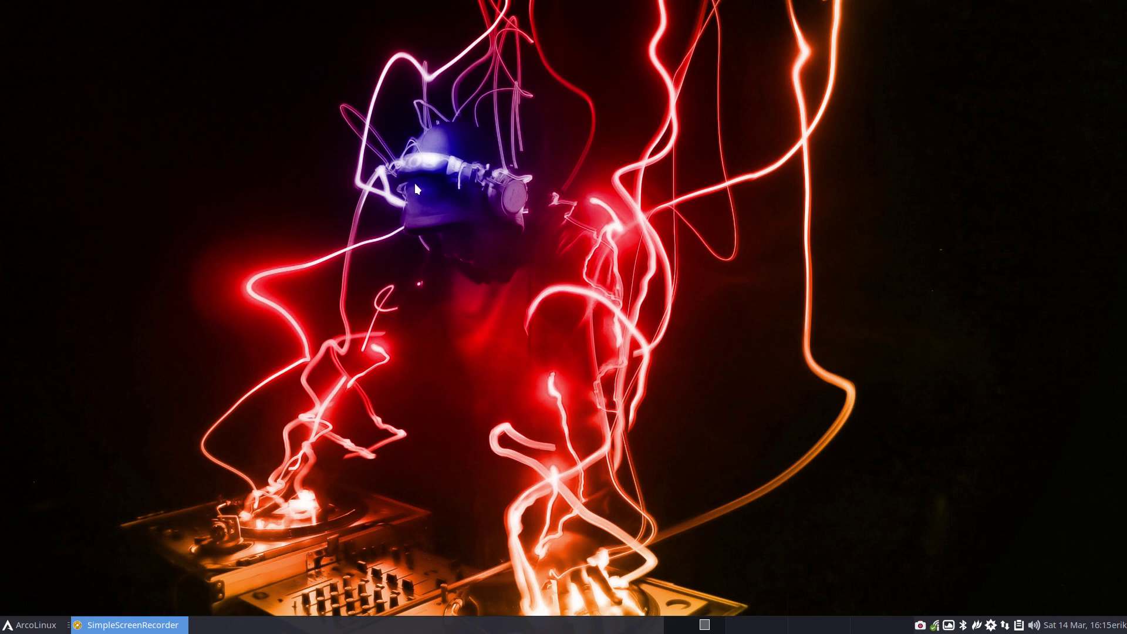
- Run update in the drop-down terminal, find nothing to upgrade, and hide it again
key("F12")
type("update")
key("Return")
key("Return")
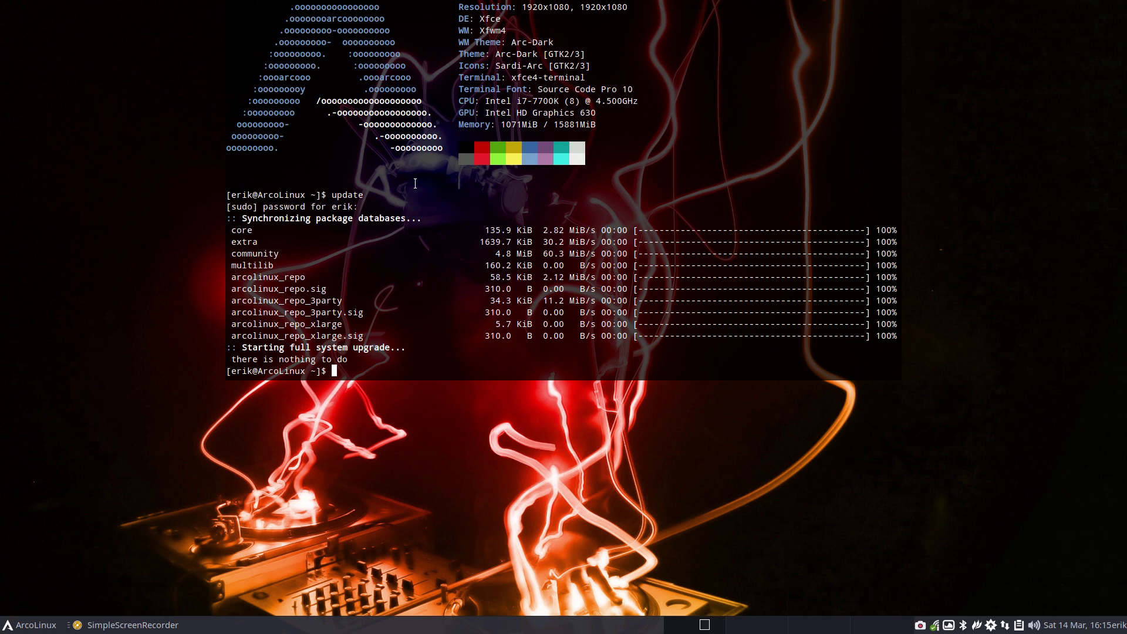
key("F12")
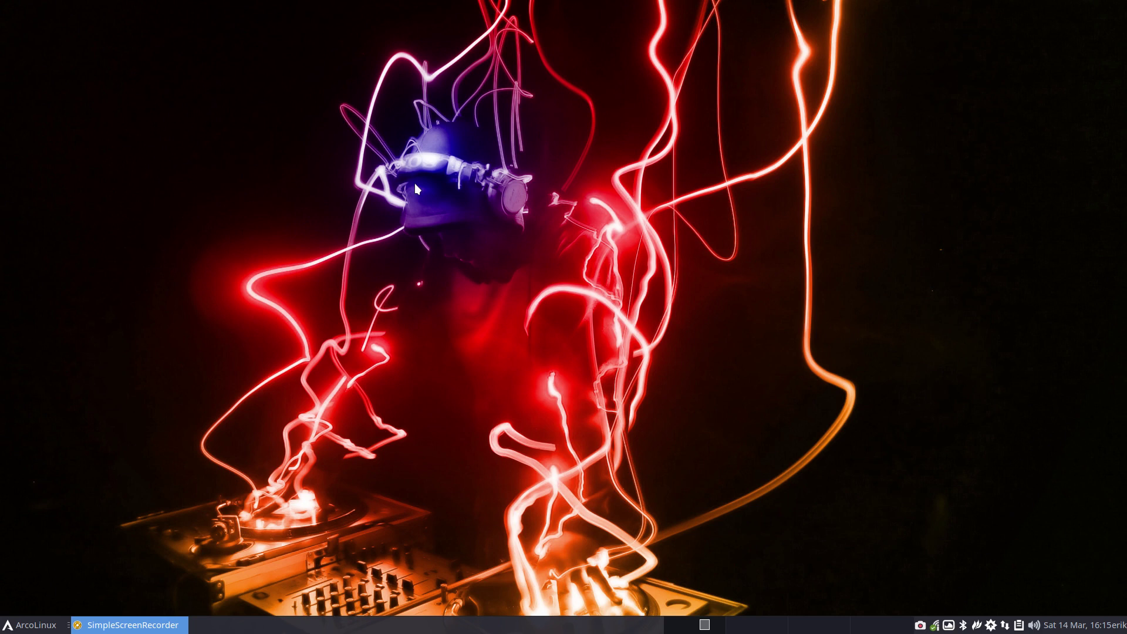
- Open /etc/pacman.conf in nano as root with the npacman command in a new termite
key("ctrl+alt+Return")
type("npacman")
key("Return")
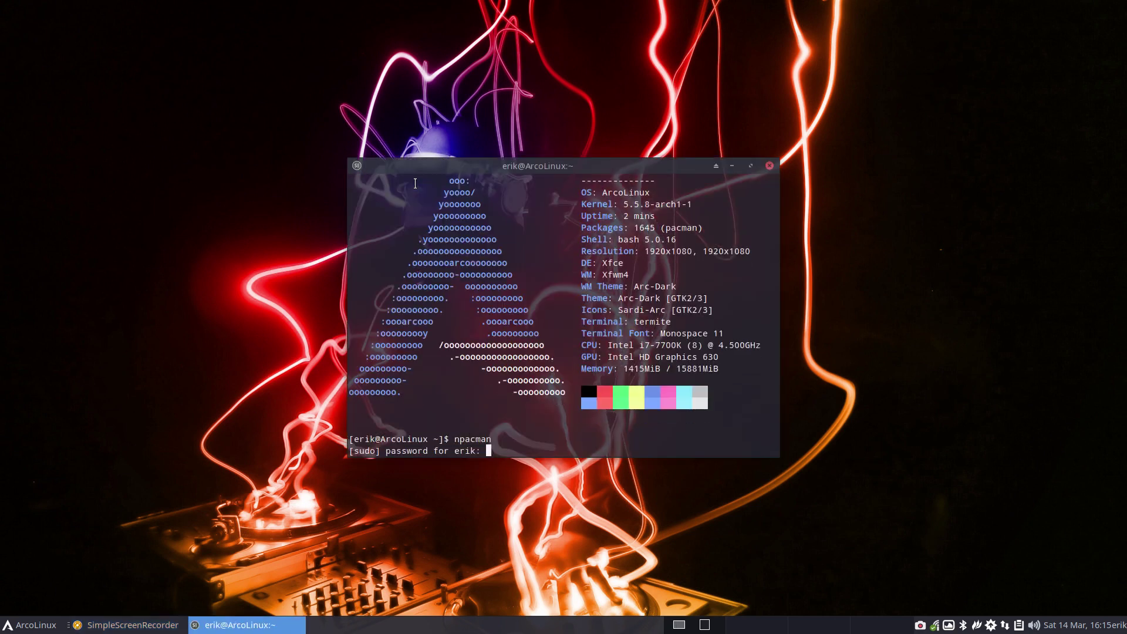
key("Return")
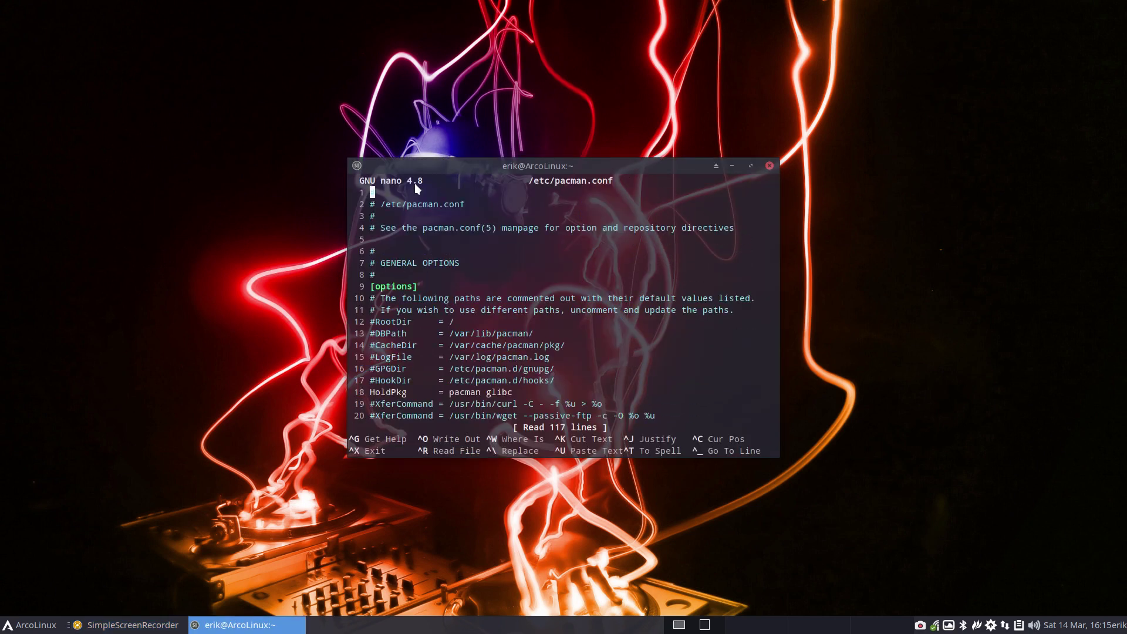
- Remove the # from lines 103–105 to enable the [arcolinux_repo_testing] header, SigLevel and Include lines
key("Page_Down")
key("Page_Down")
key("Page_Down")
key("Page_Down")
key("Page_Down")
key("Page_Down")
key("Up")
key("Up")
key("Up")
key("Up")
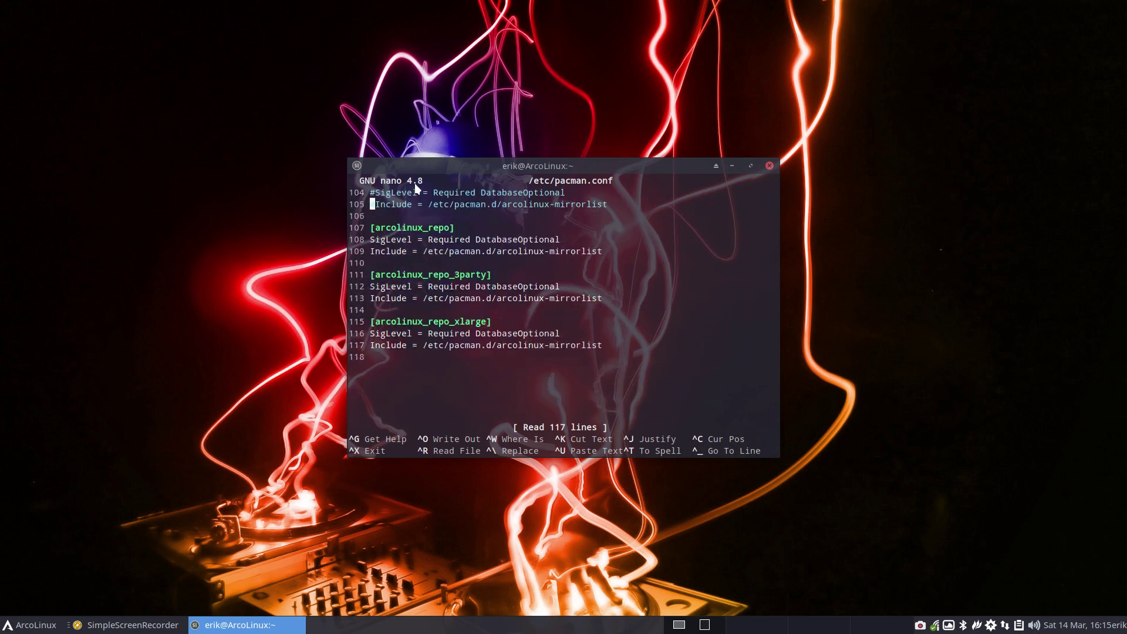
key("Up")
key("Up")
key("Up")
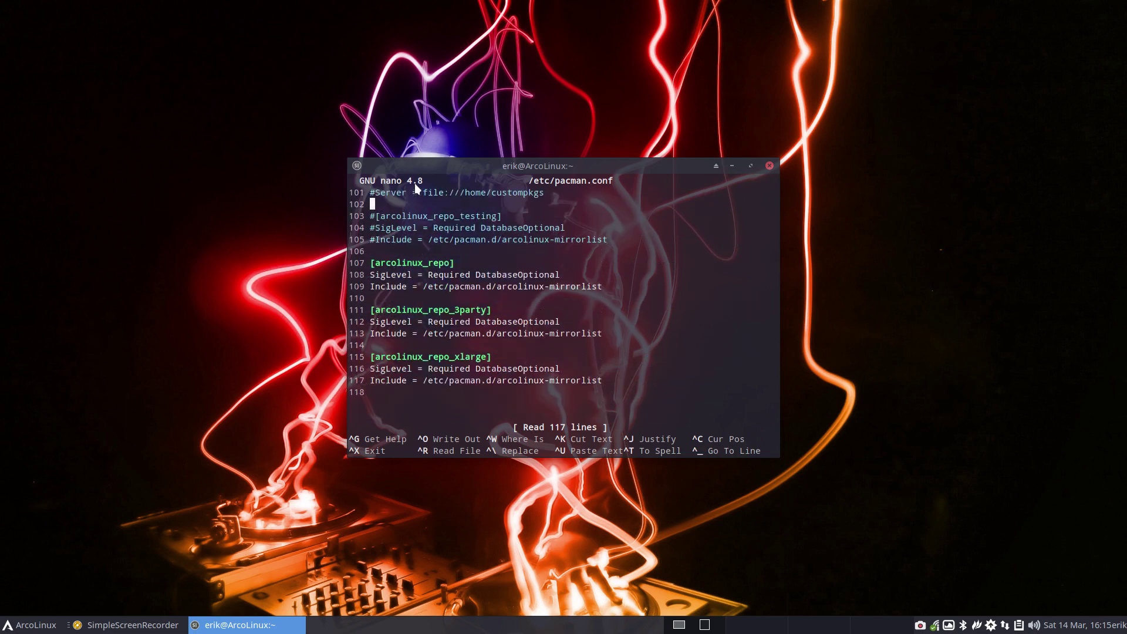
key("Down")
key("Delete")
key("Down")
key("Delete")
key("Down")
key("Delete")
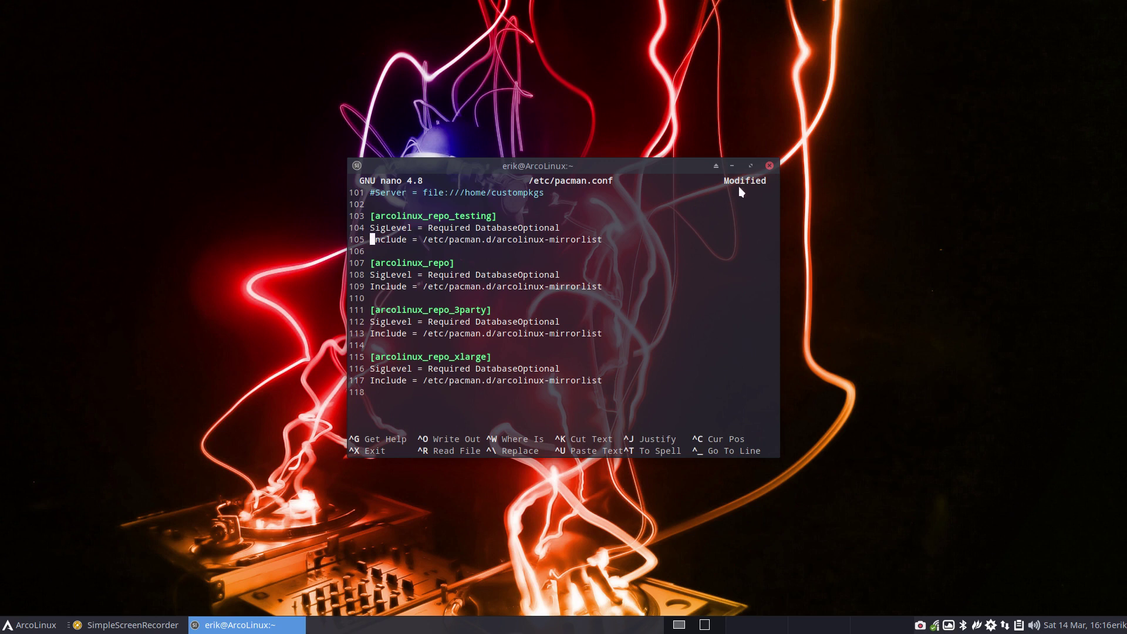
- Close the editor terminal, authenticate ArcoLinux Tweak Tool, and show its Pacman config page moved right
left_click(770, 165)
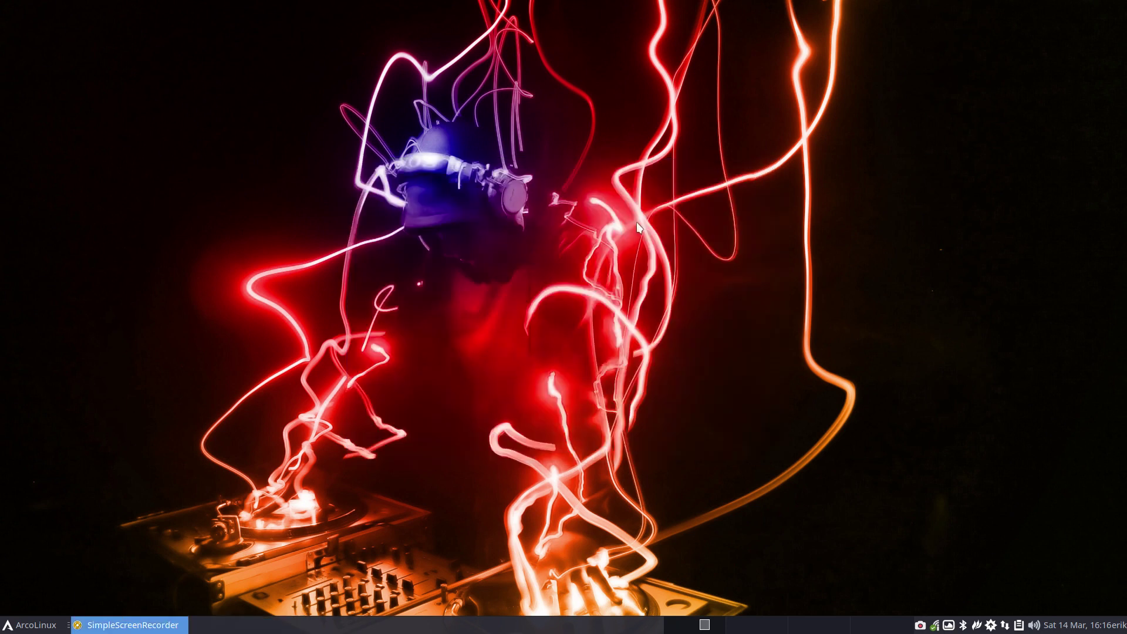
left_click(1072, 627)
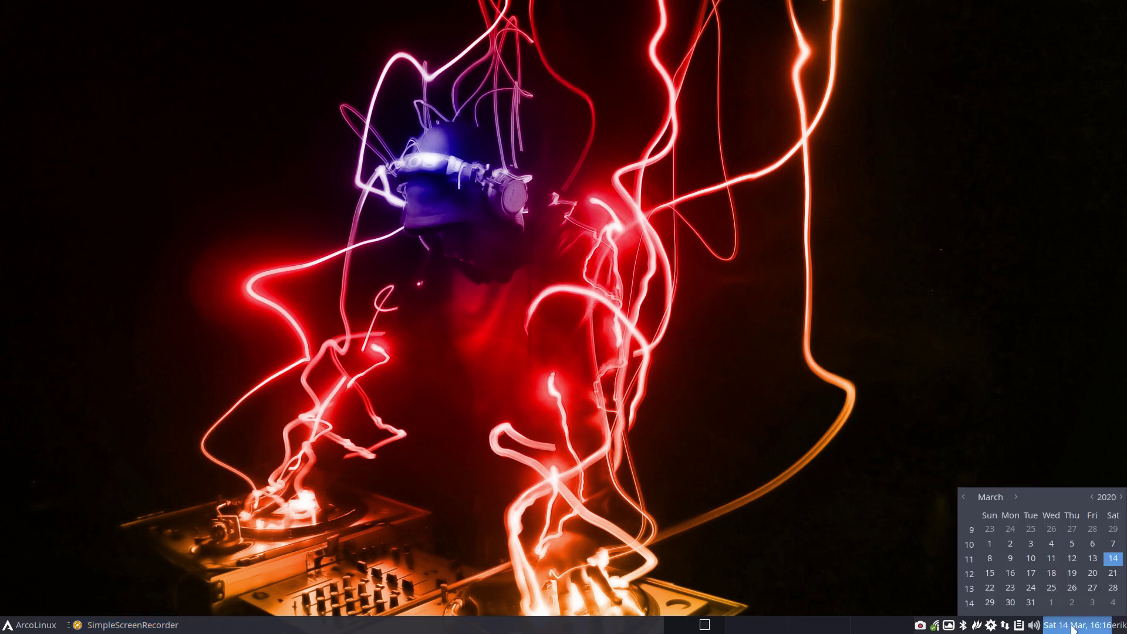
left_click(813, 531)
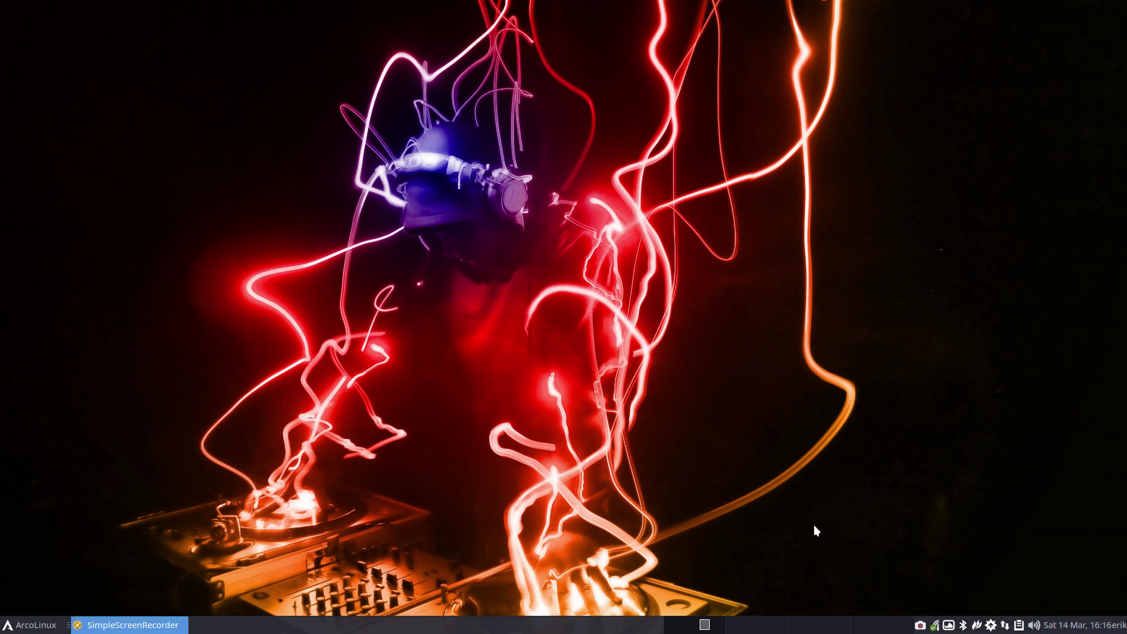
type("****")
key("Return")
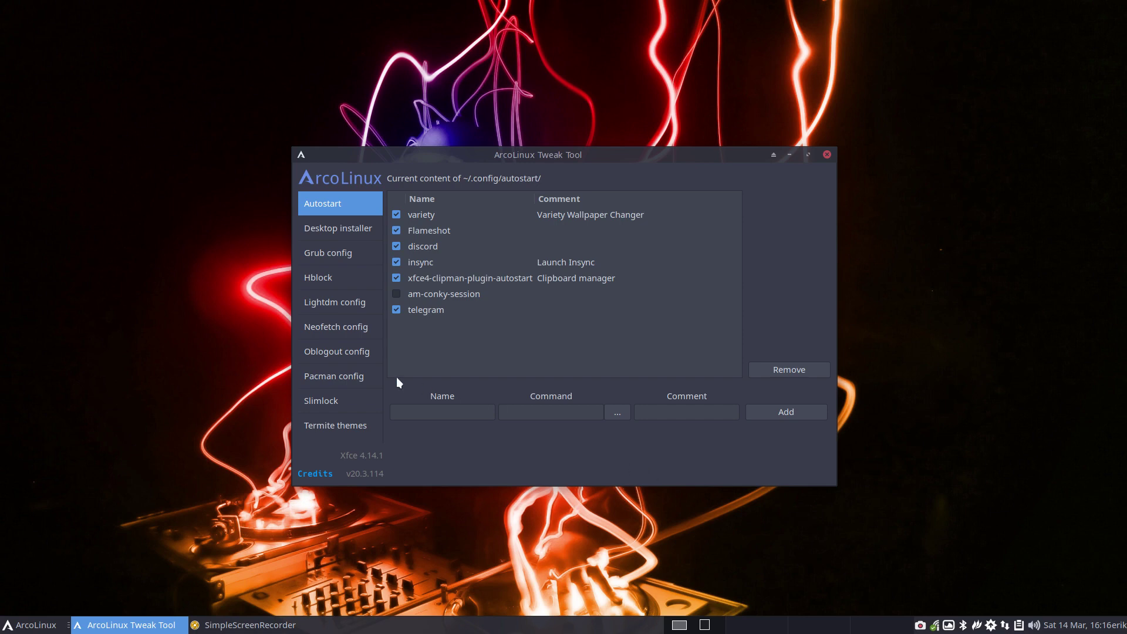
left_click(350, 375)
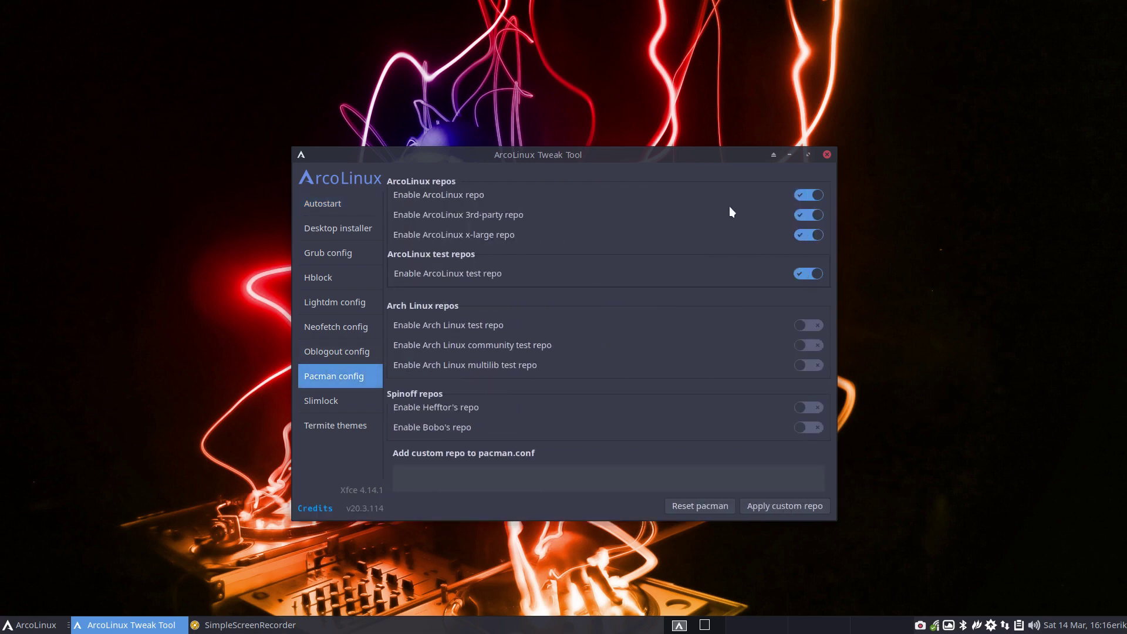
left_click_drag(720, 154, 989, 141)
- Run update in termite and decline the offered arcolinux-neofetch-git 20.4-2 install, moving the terminal left
key("ctrl+alt+t")
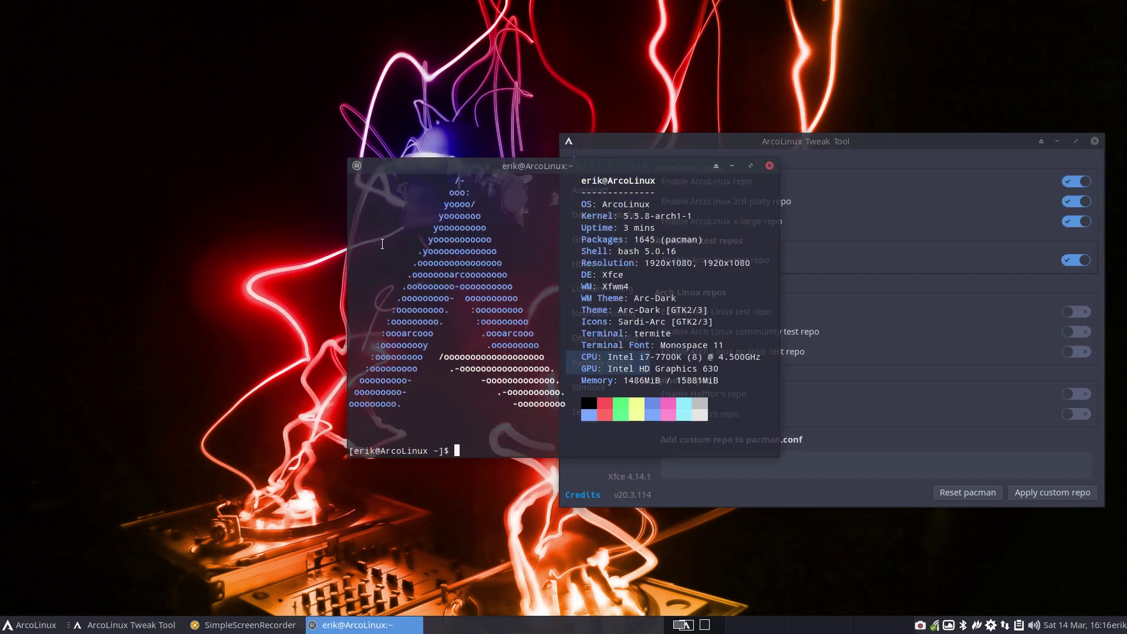
type("update")
key("Return")
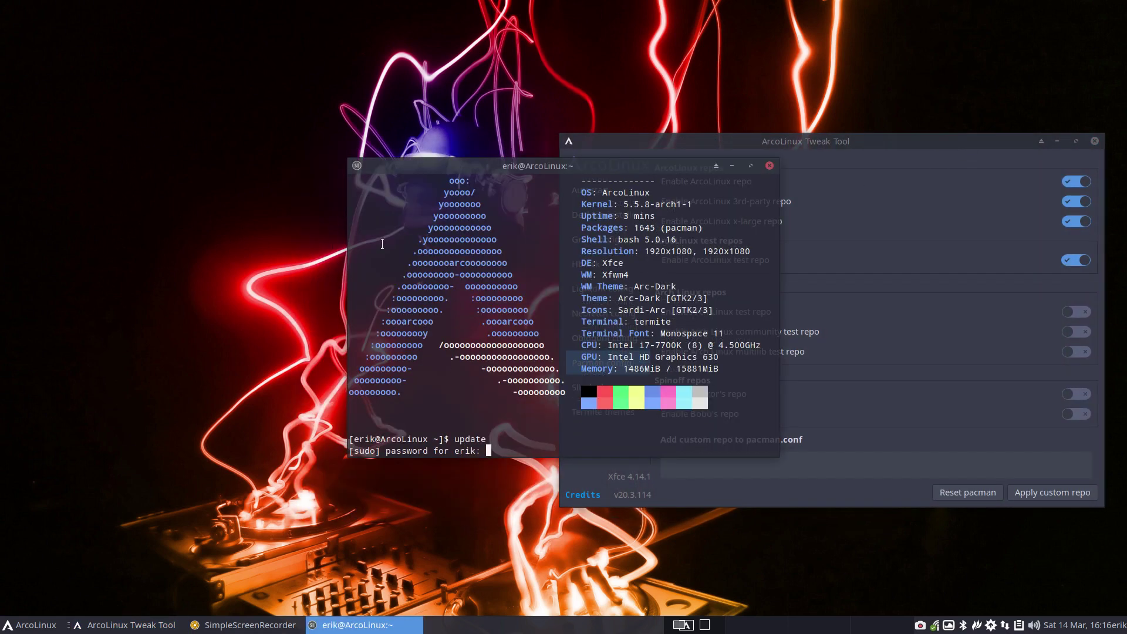
key("Return")
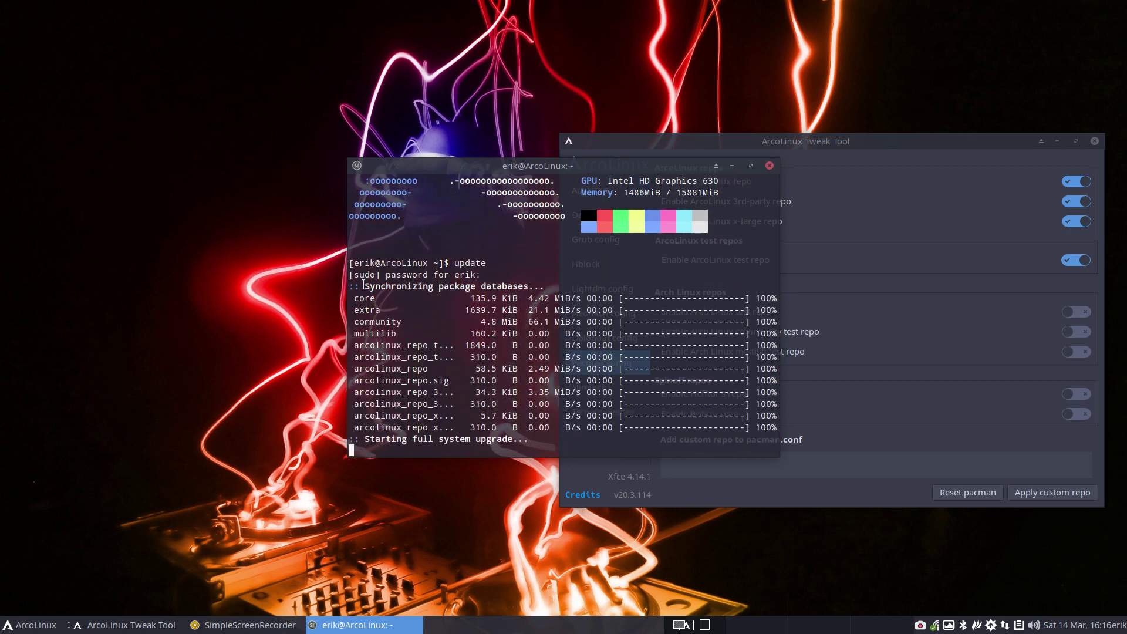
left_click_drag(453, 239, 355, 229)
left_click_drag(512, 165, 236, 152)
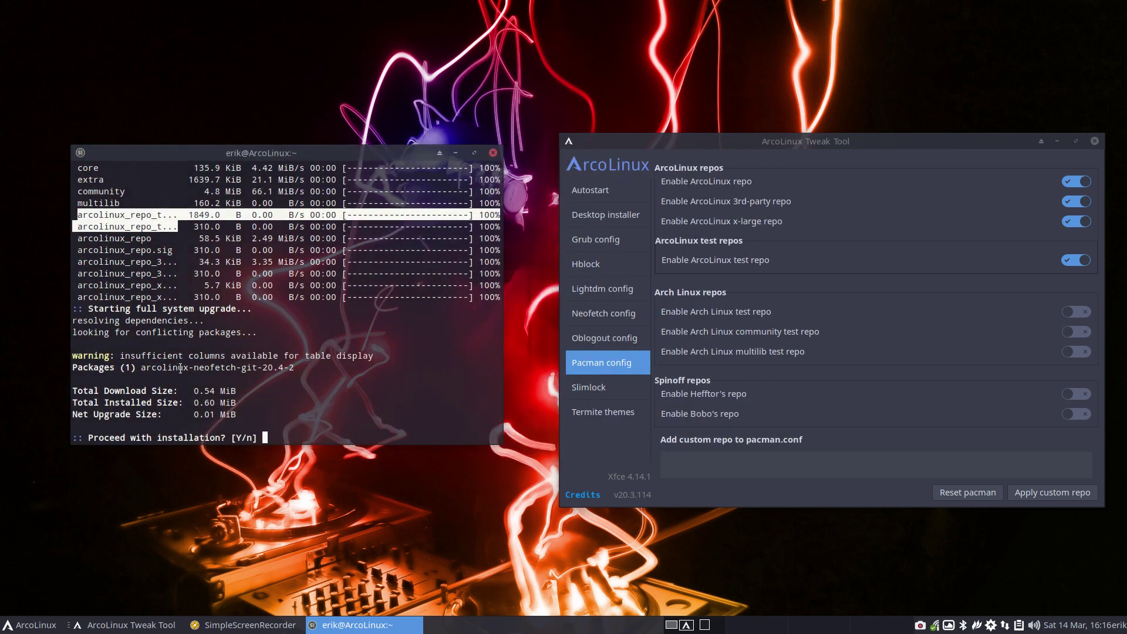
type("n")
key("Return")
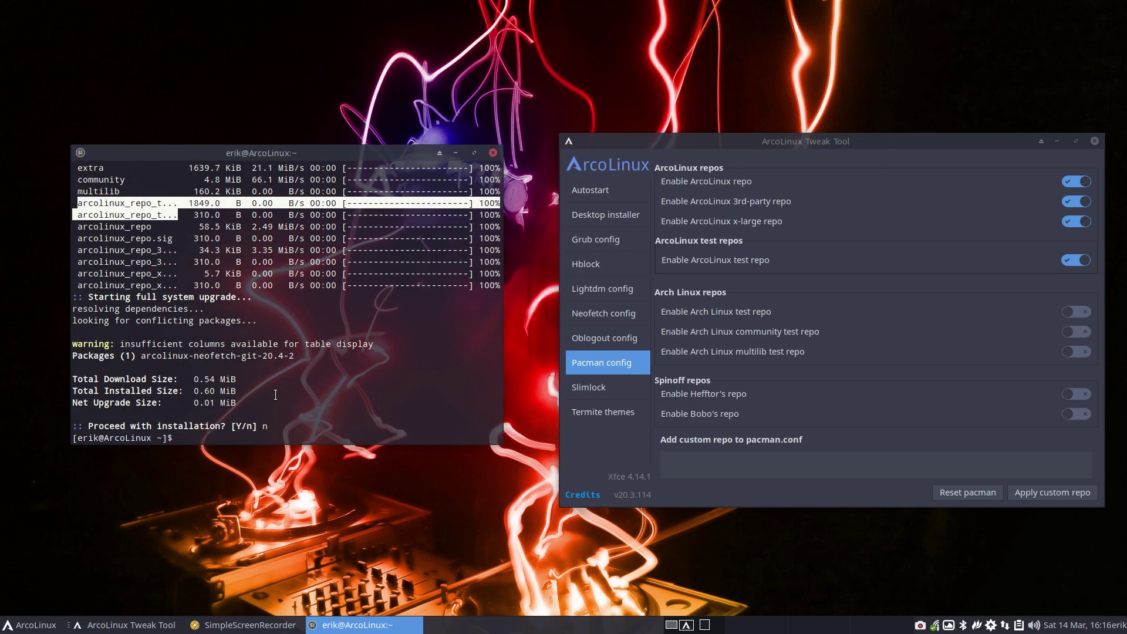
- Display the bupskel alias definition and highlight its /etc/skel path
type("alias bau")
key("BackSpace")
key("BackSpace")
type("upskel")
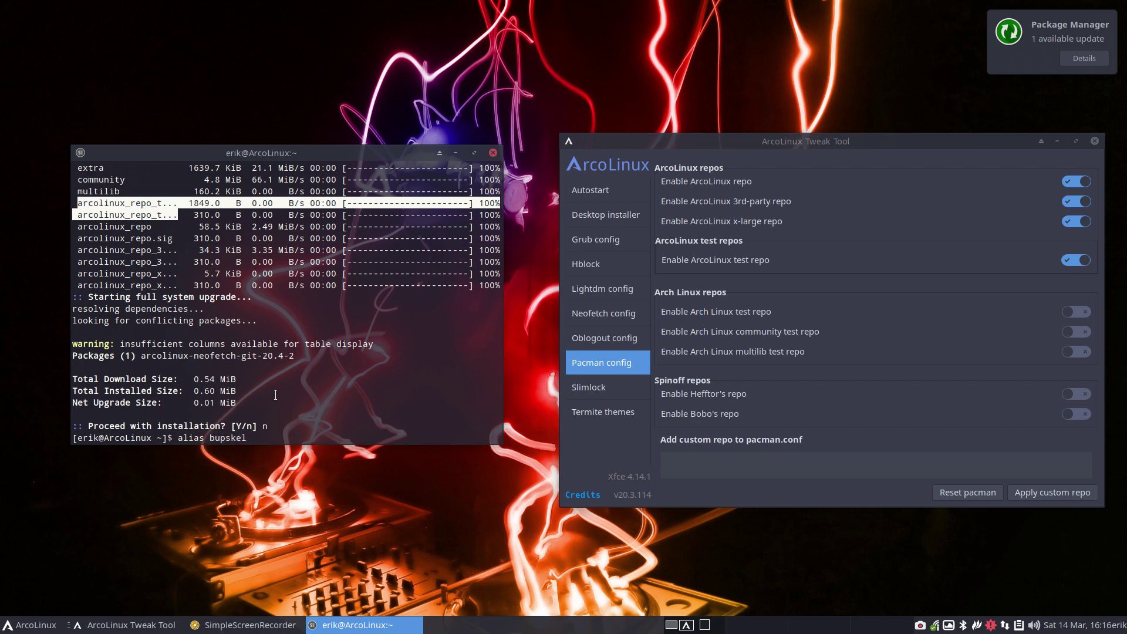
key("Return")
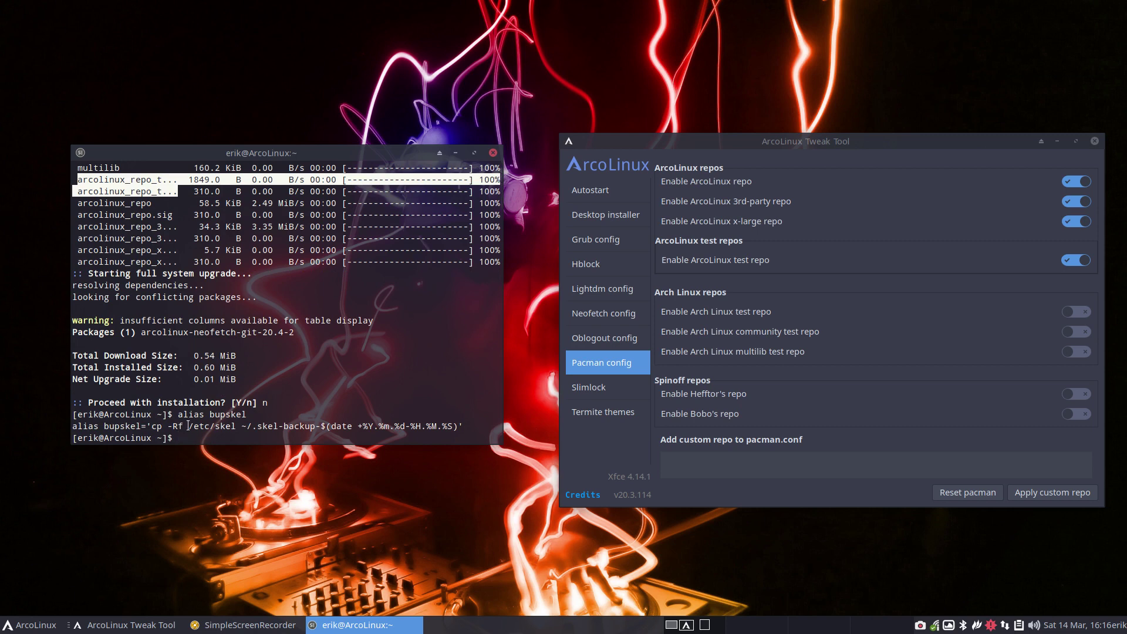
left_click_drag(189, 426, 315, 428)
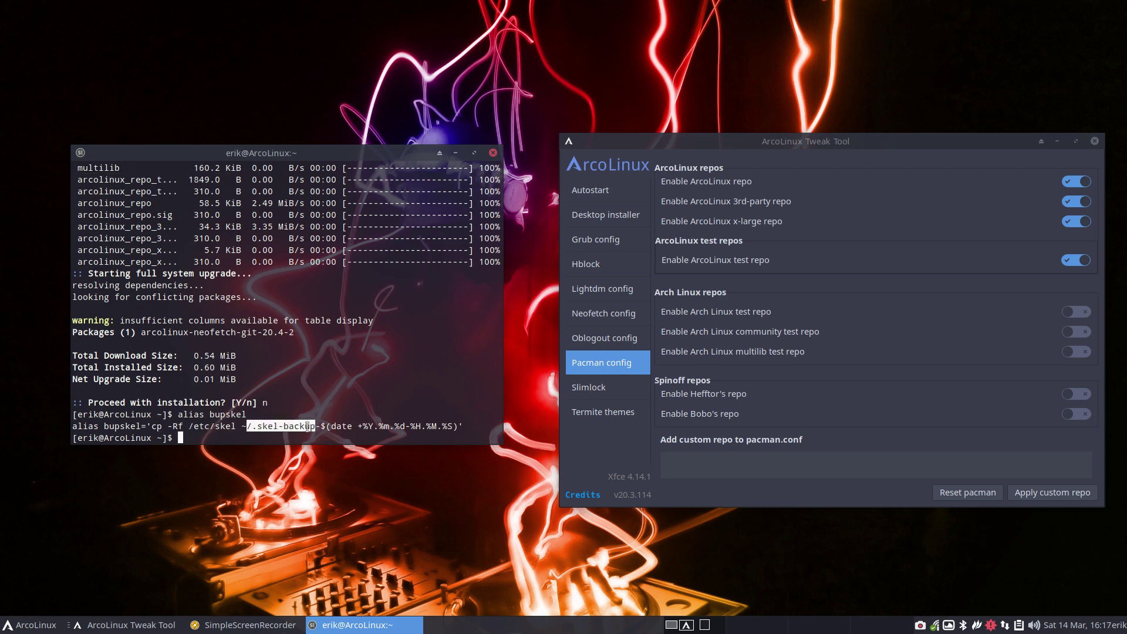
left_click(317, 427)
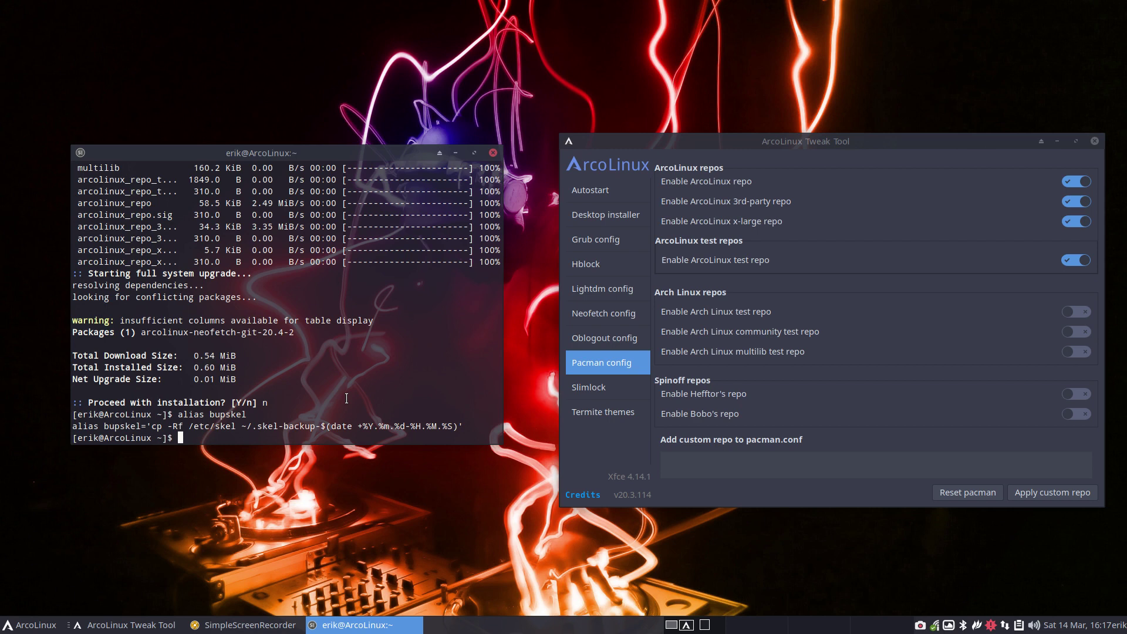
- Back up /etc/skel with bupskel and select .skel-backup-2020.03.14-16.17.19 in Thunar's home folder
type("bupskel")
key("Return")
key("super+e")
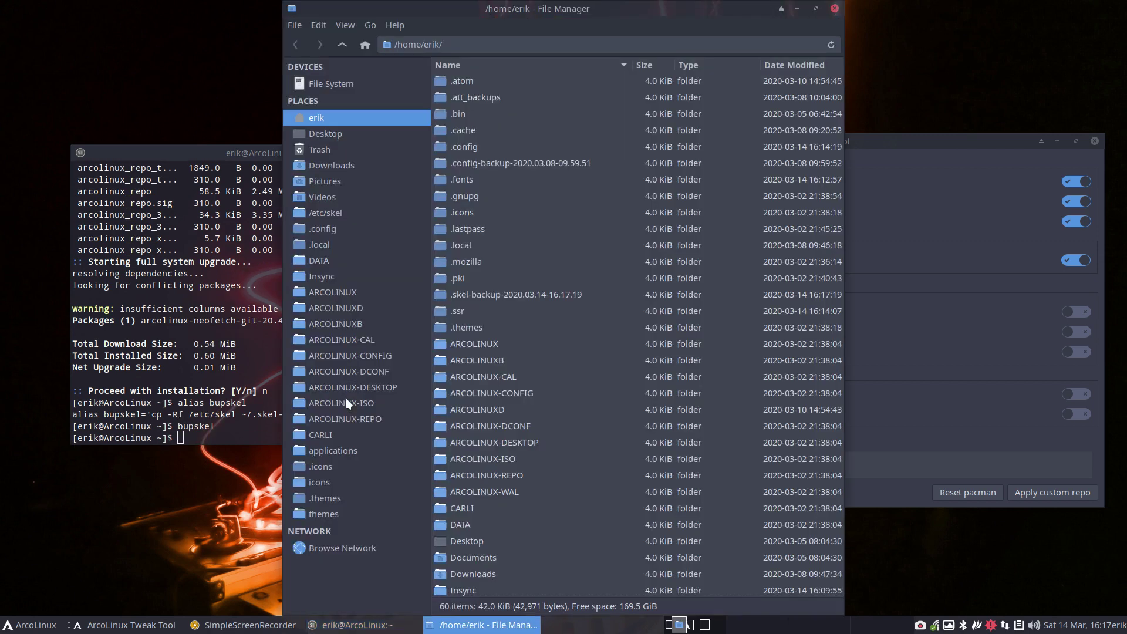
left_click(496, 298)
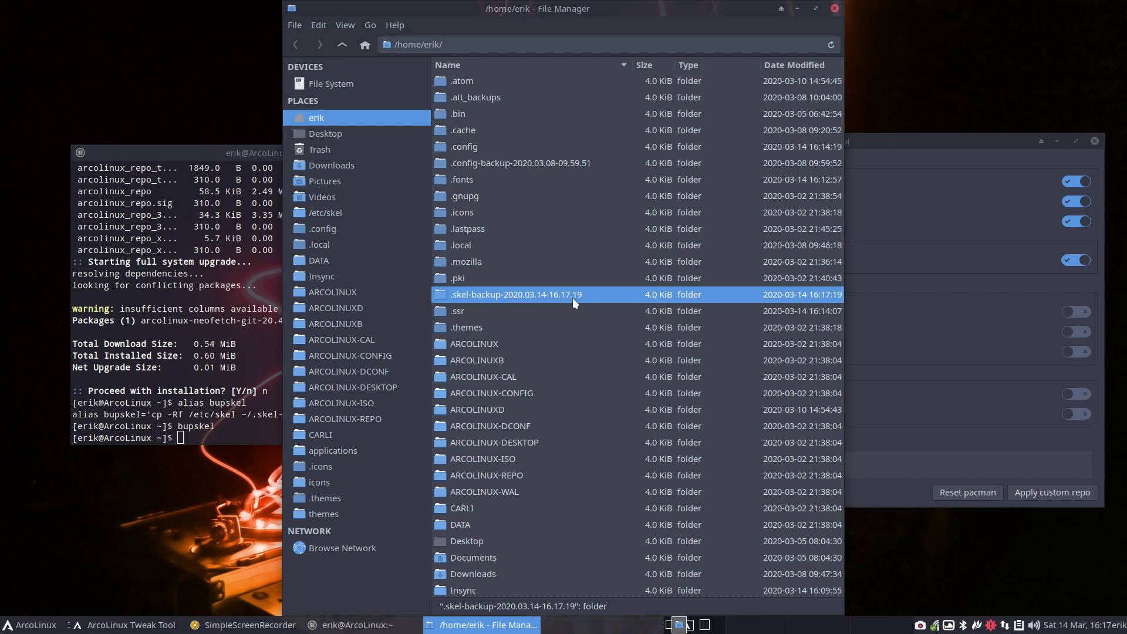
- Run update again and accept installing arcolinux-neofetch-git, noting the /etc/skel/.config/neofetch path
left_click(267, 417)
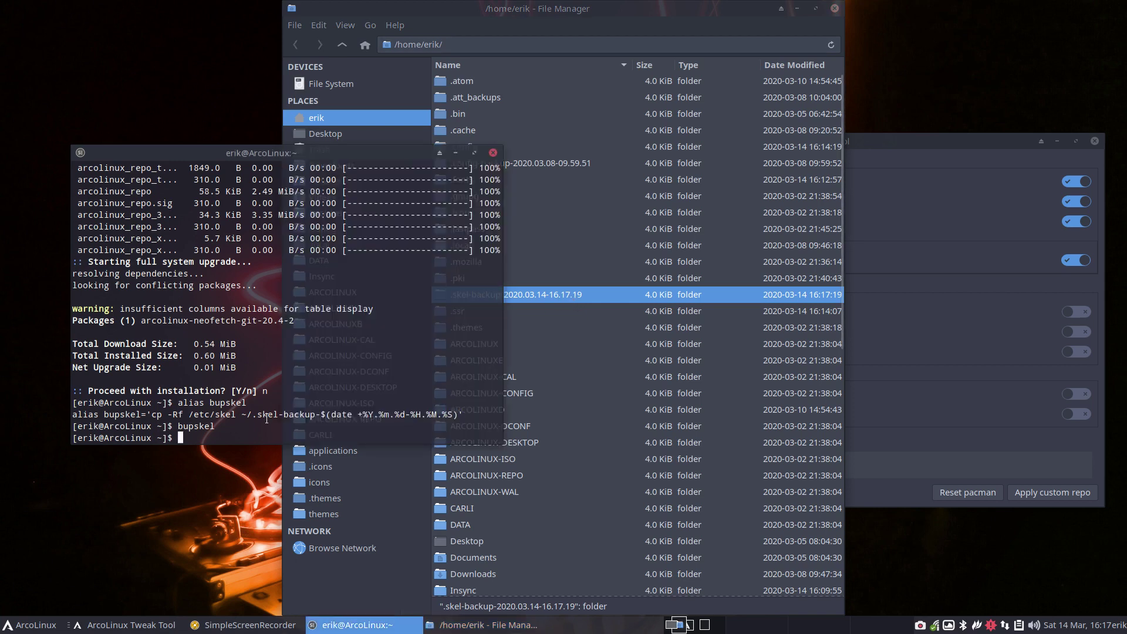
type("update")
key("Return")
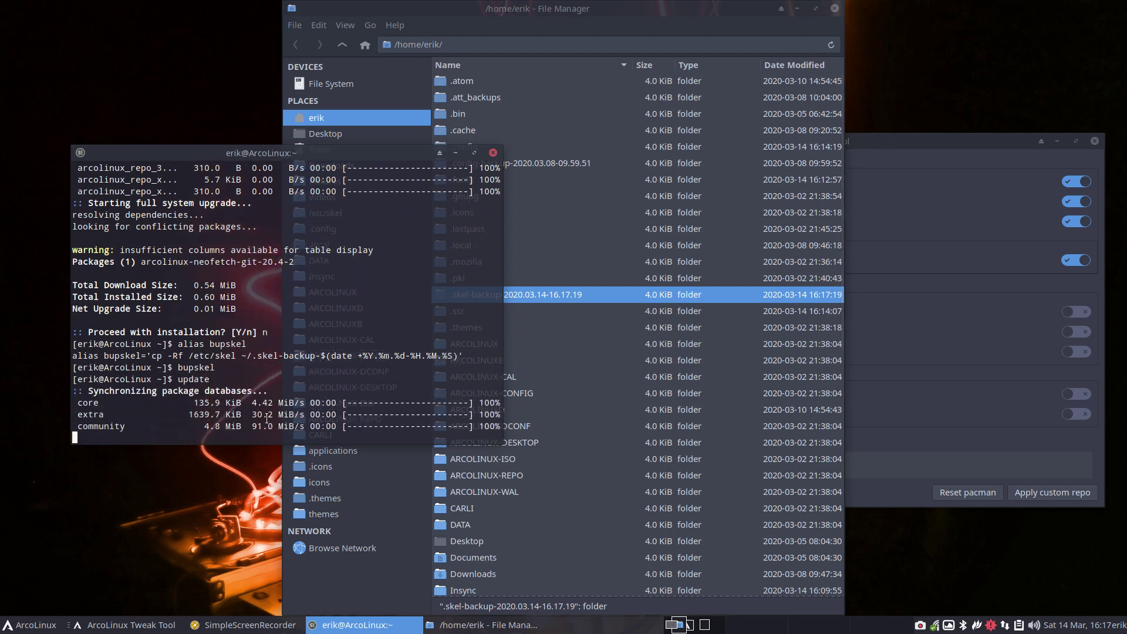
key("Return")
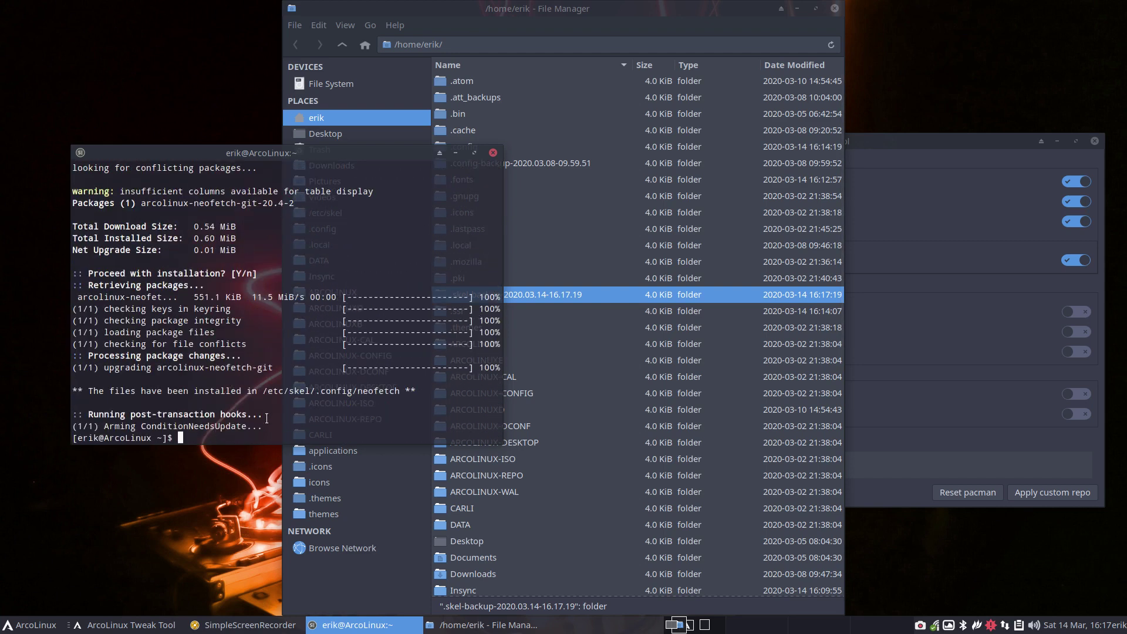
left_click_drag(257, 391, 407, 391)
- Make a second bupskel backup and select both .skel-backup folders in Thunar
type("bupskel")
key("Return")
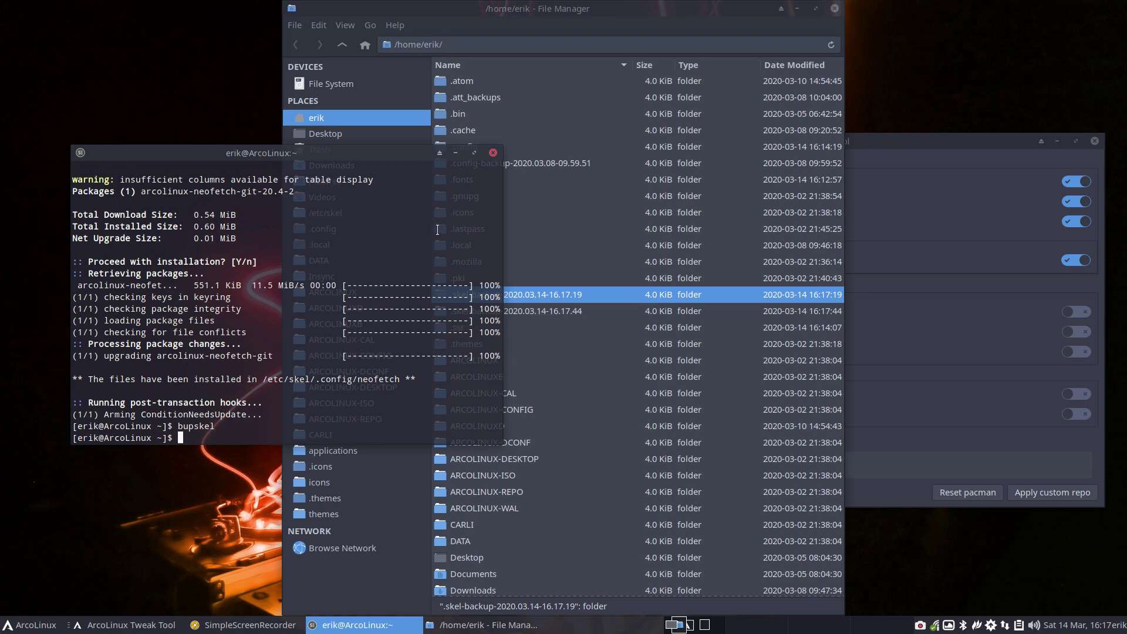
left_click(493, 153)
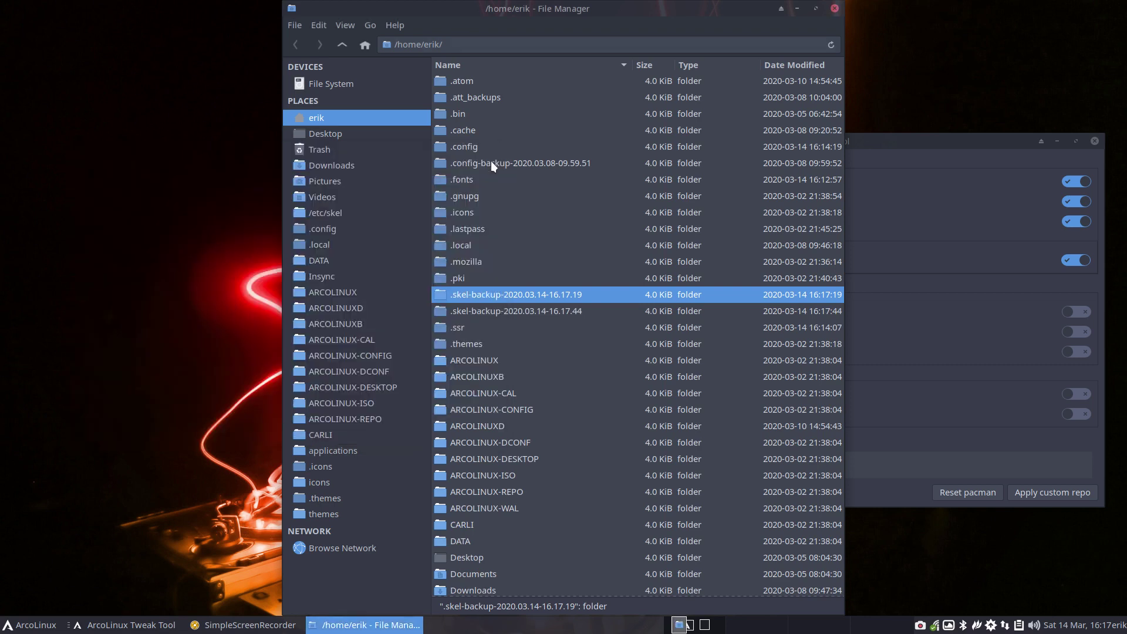
left_click(512, 312, "ctrl")
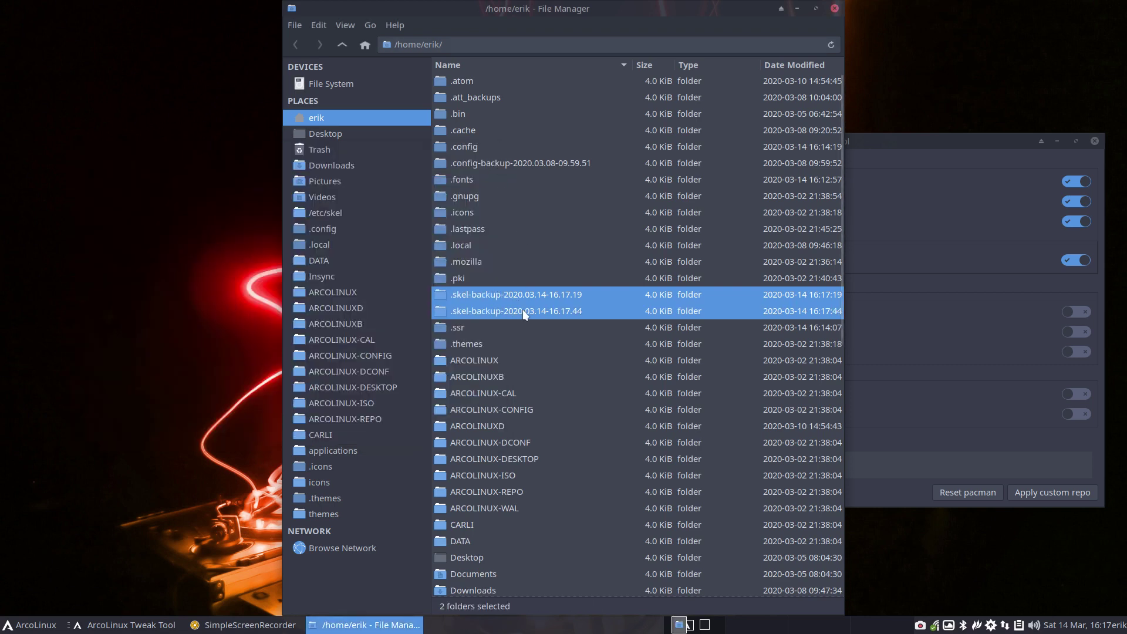
- Compare both .skel-backup folders in Meld, browsing each side's neofetch folder, config.conf and logo-config.conf
right_click(523, 314)
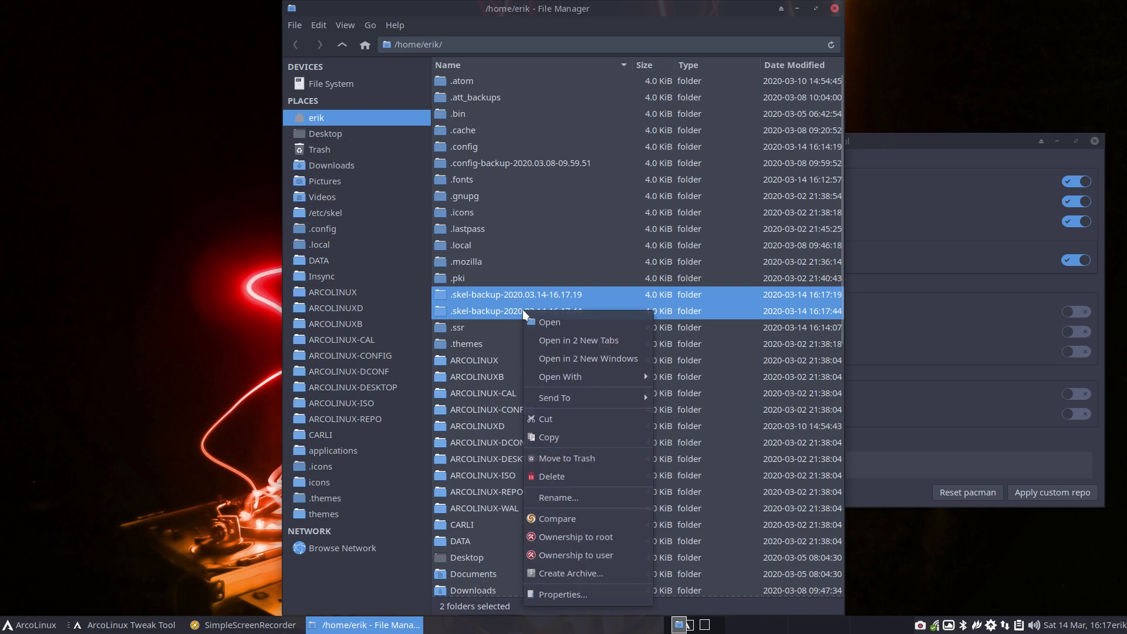
left_click(591, 519)
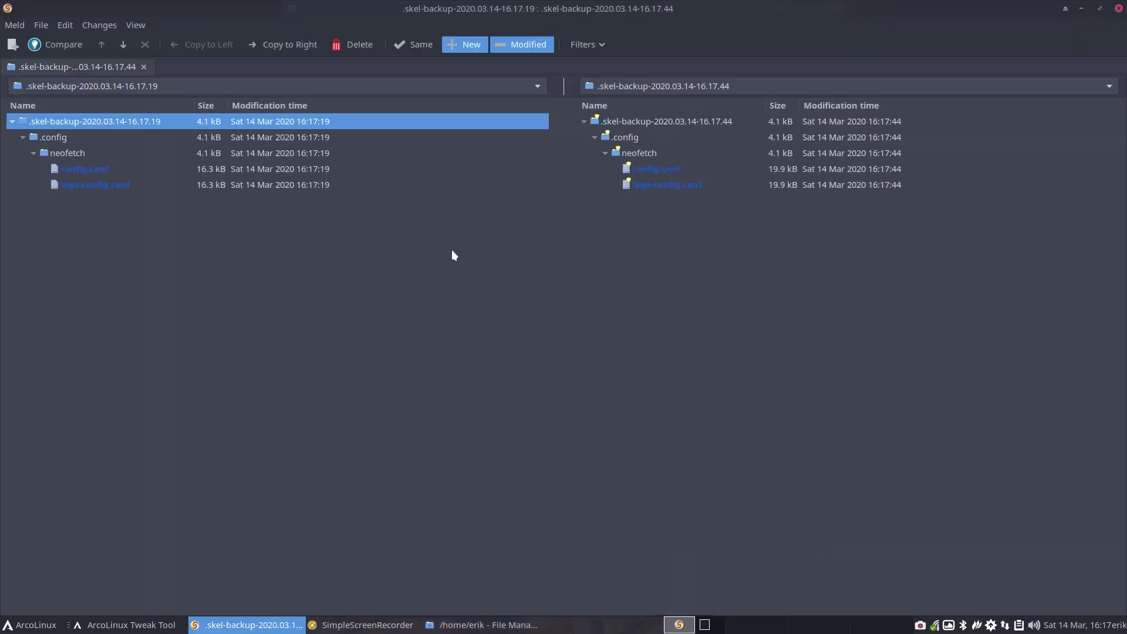
left_click(637, 175)
left_click(656, 188)
left_click(660, 168)
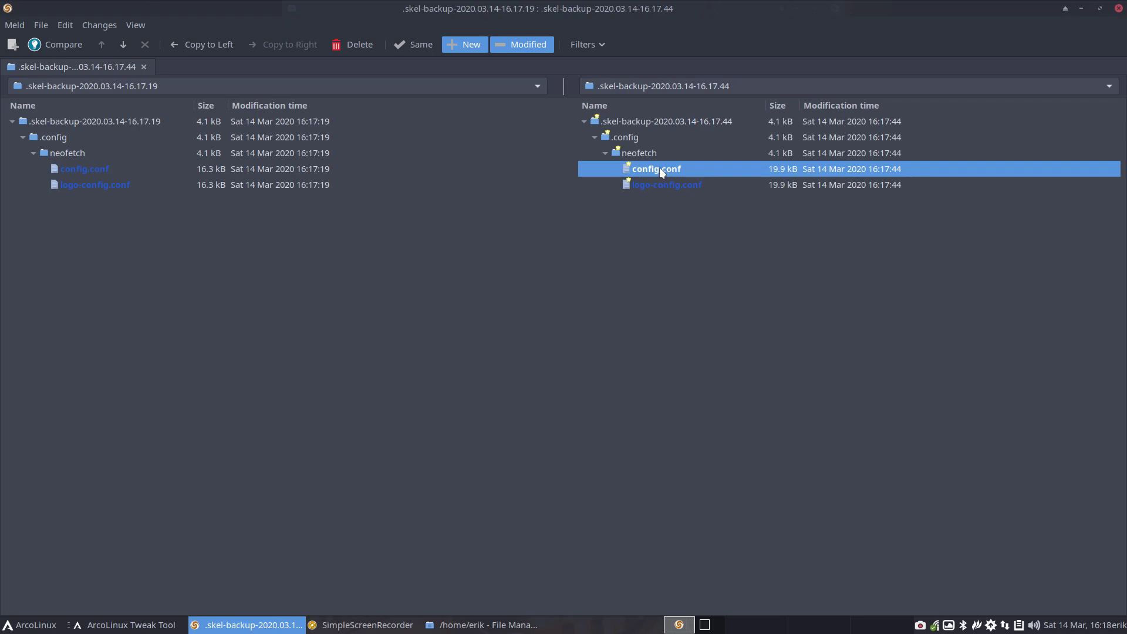
left_click(660, 183)
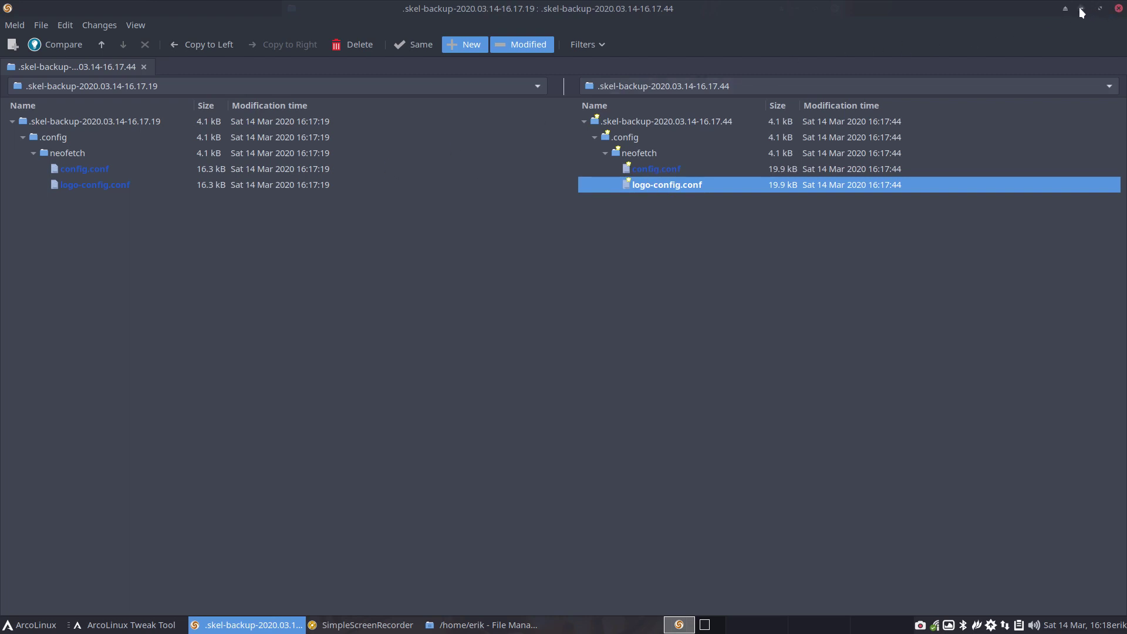
left_click(92, 176)
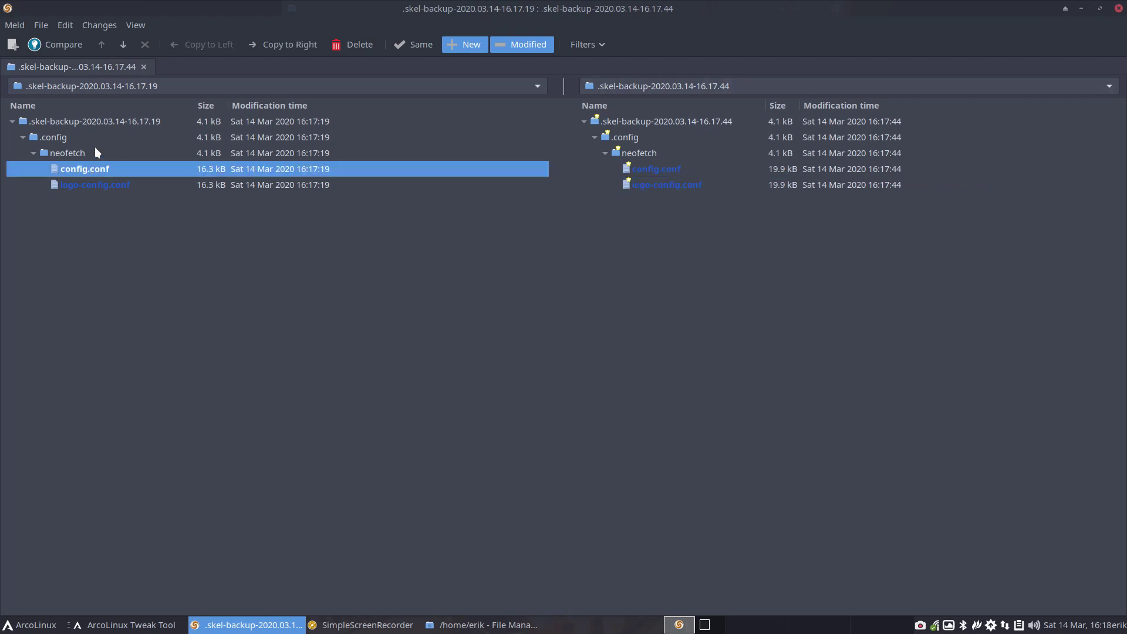
left_click(631, 154)
left_click(89, 155)
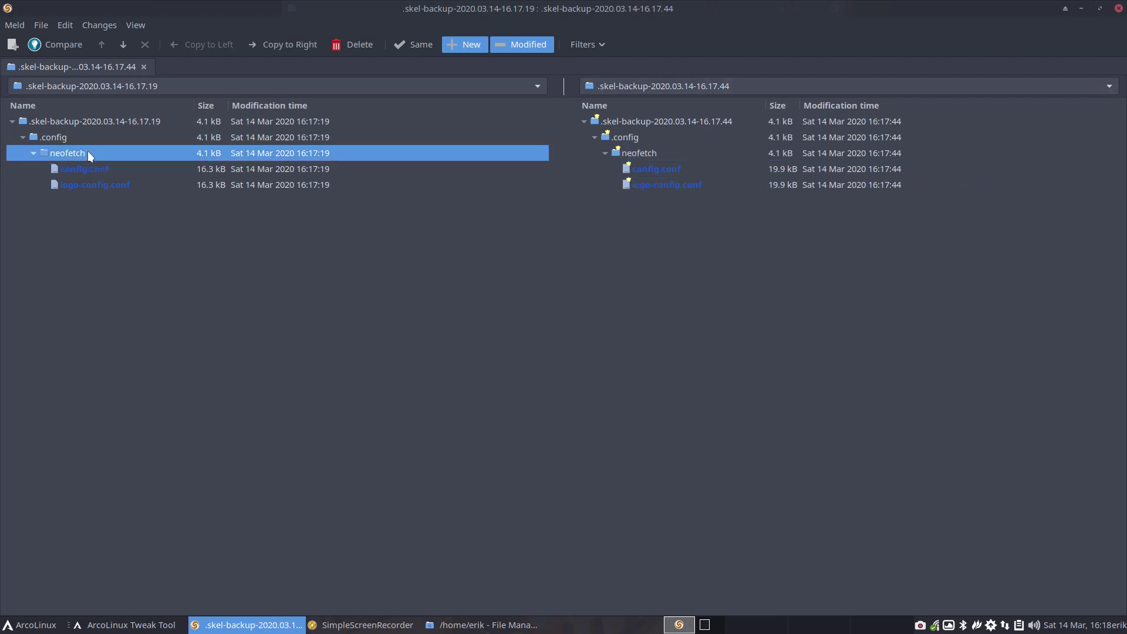
left_click(642, 150)
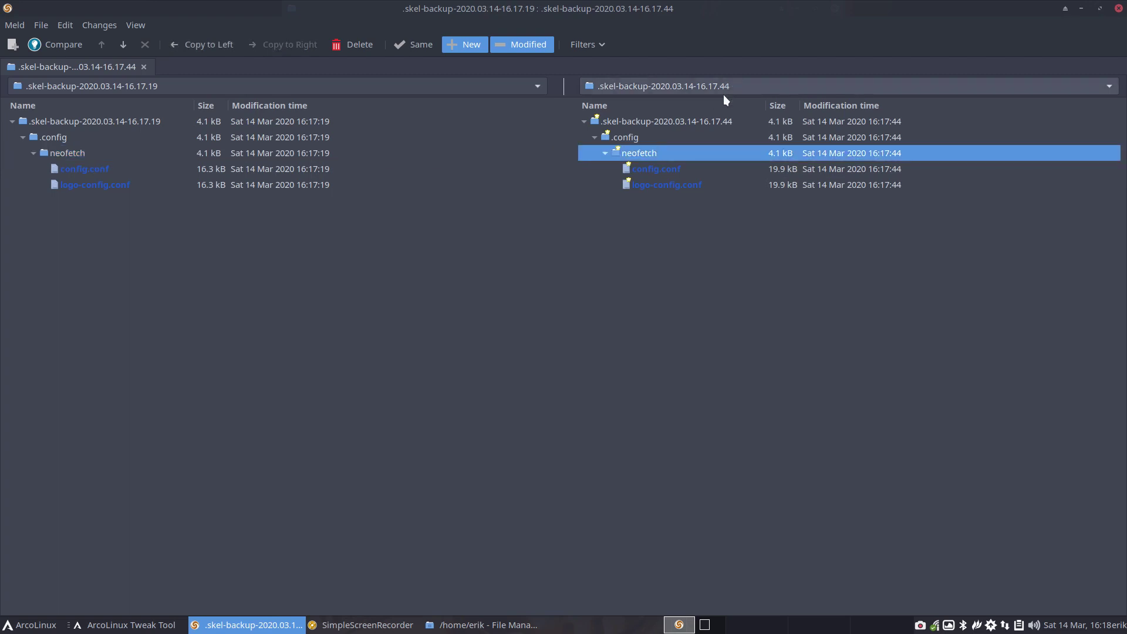
- Open the config.conf file diff and mark the newly added Title section in the newer version
double_click(94, 168)
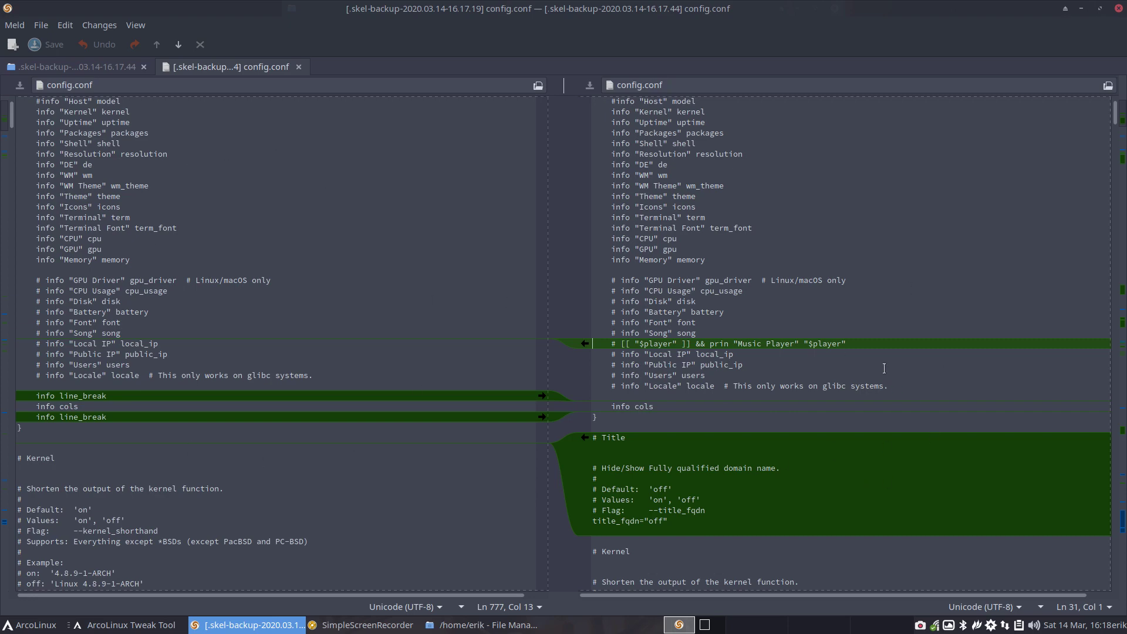
left_click_drag(875, 344, 602, 343)
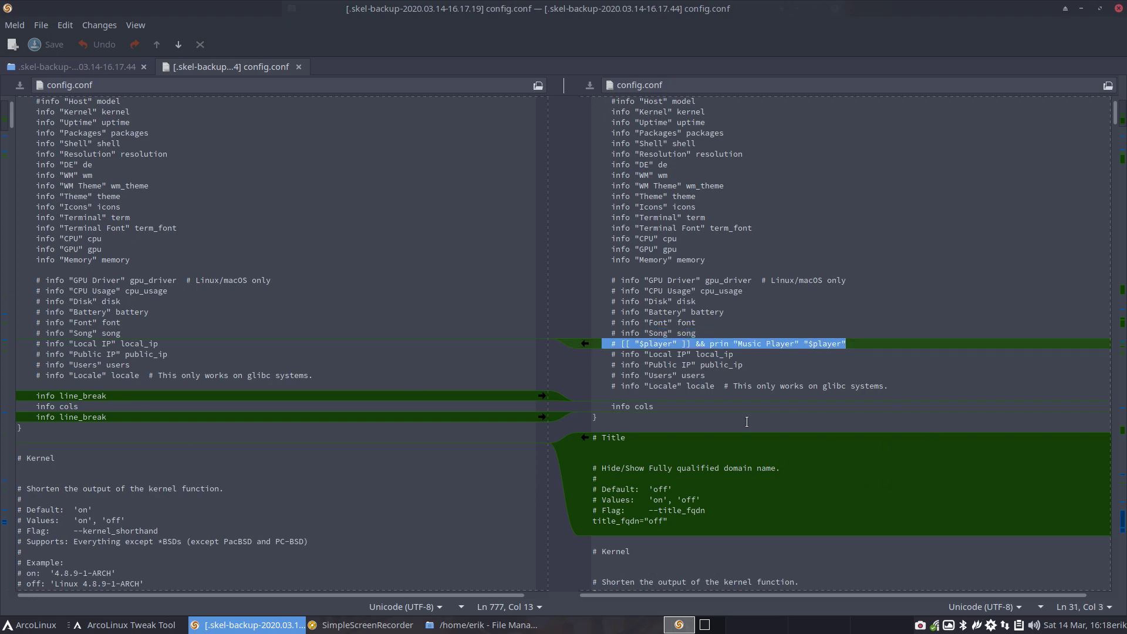
scroll(746, 421, "down", 2)
scroll(746, 421, "down", 3)
scroll(747, 422, "up", 1)
scroll(746, 421, "down", 1)
left_click_drag(669, 259, 590, 176)
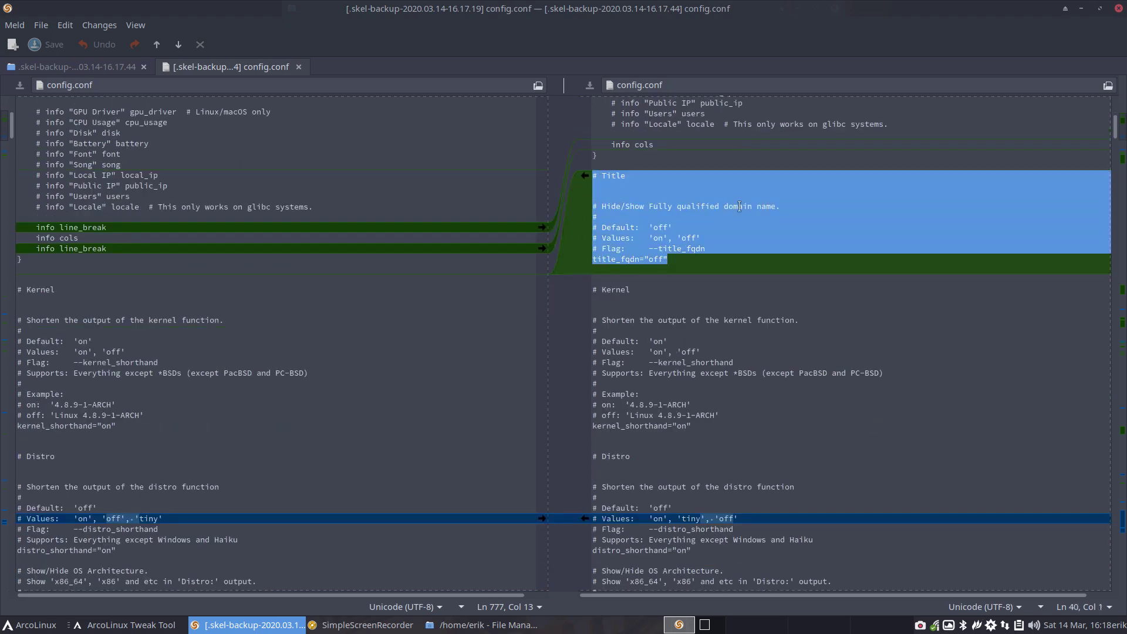
left_click(655, 259)
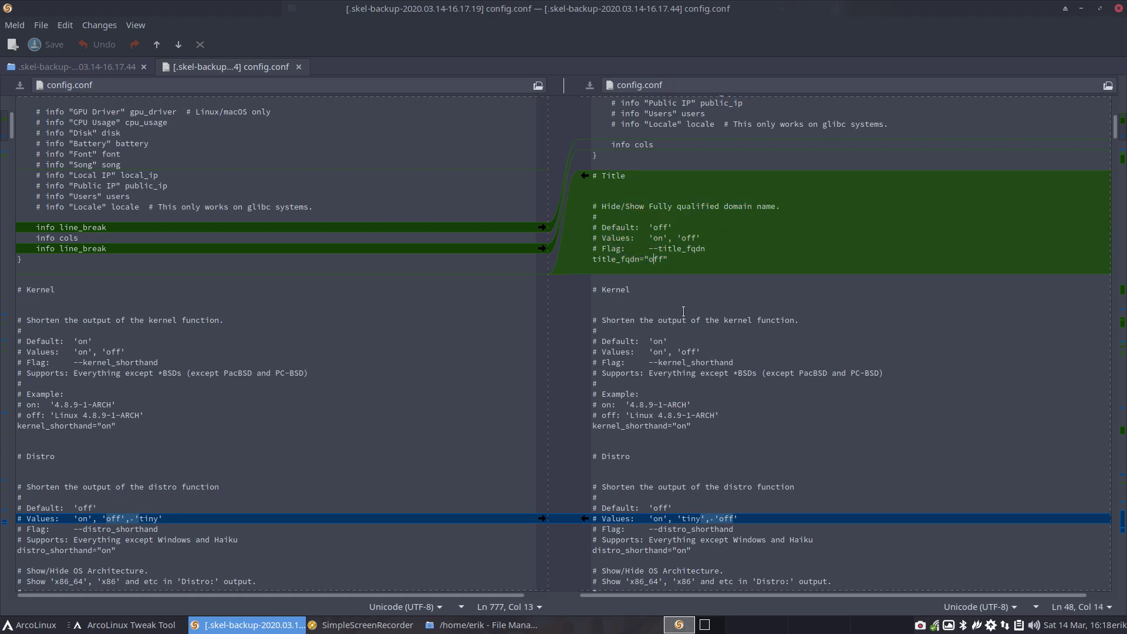
- Scroll on past the Distro Values line down to the added Memory section with memory_percent
scroll(683, 311, "down", 6)
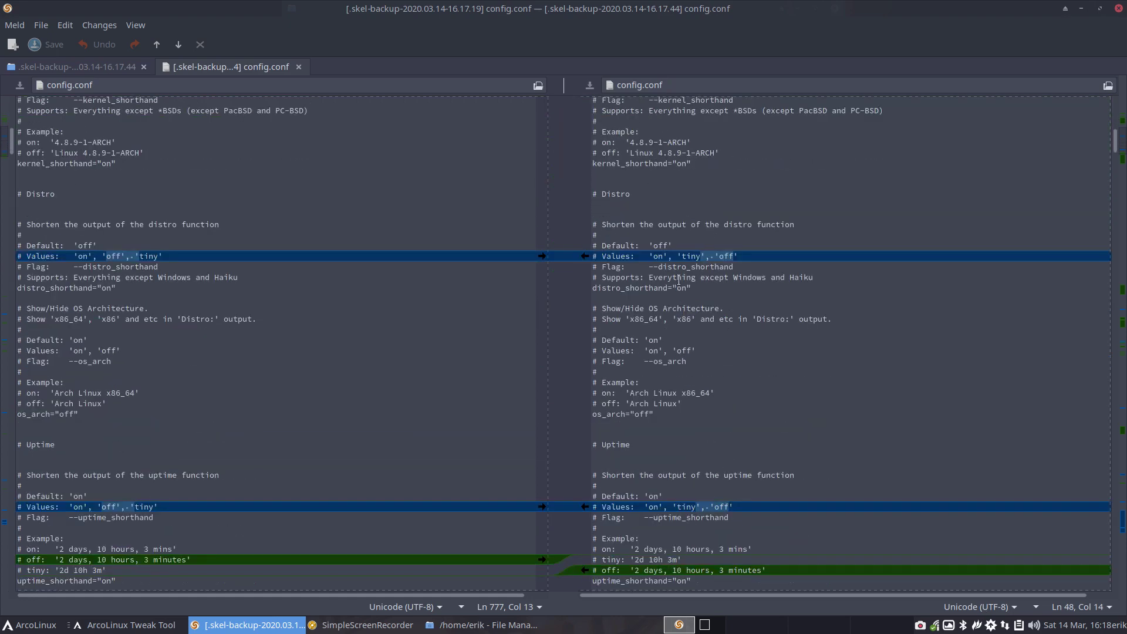
scroll(678, 275, "down", 4)
scroll(611, 154, "up", 3)
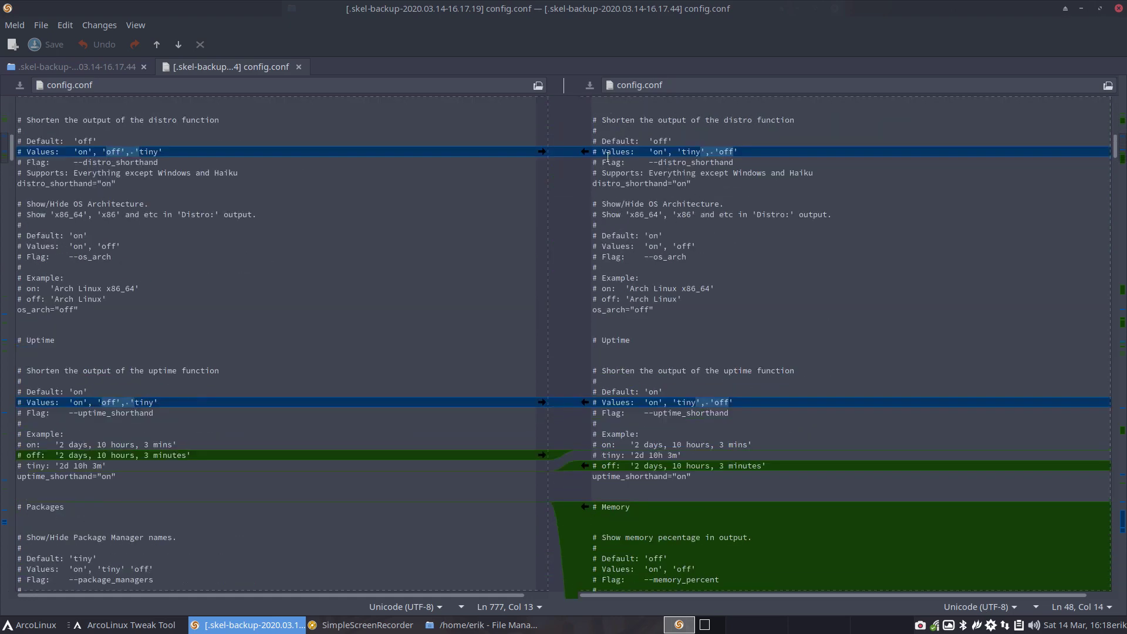
left_click(591, 151)
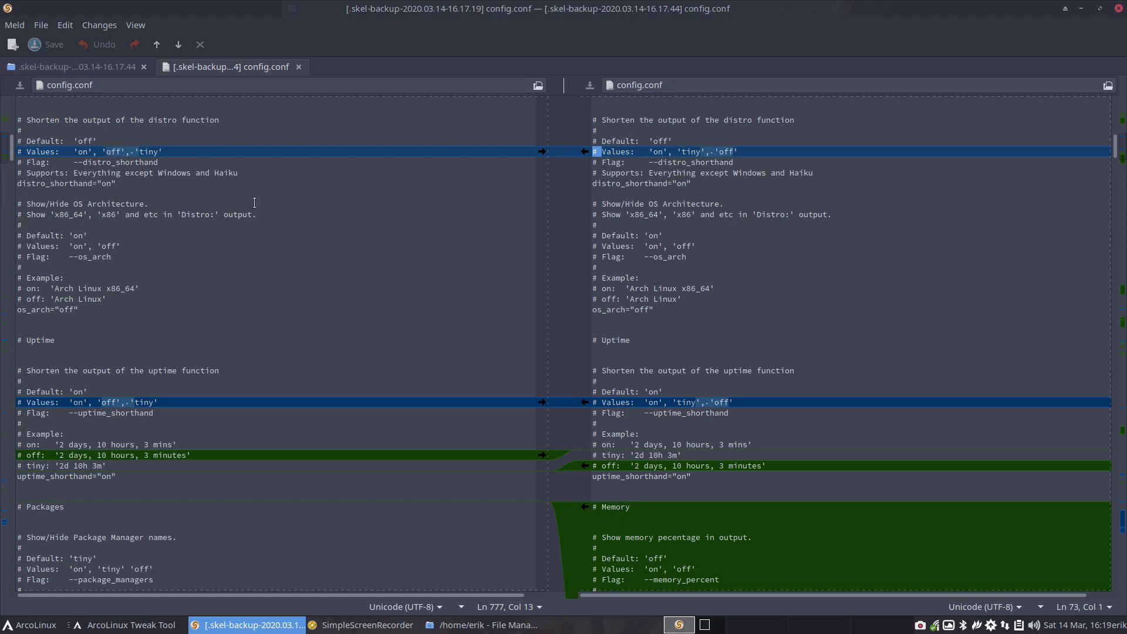
scroll(779, 274, "down", 3)
scroll(779, 273, "down", 1)
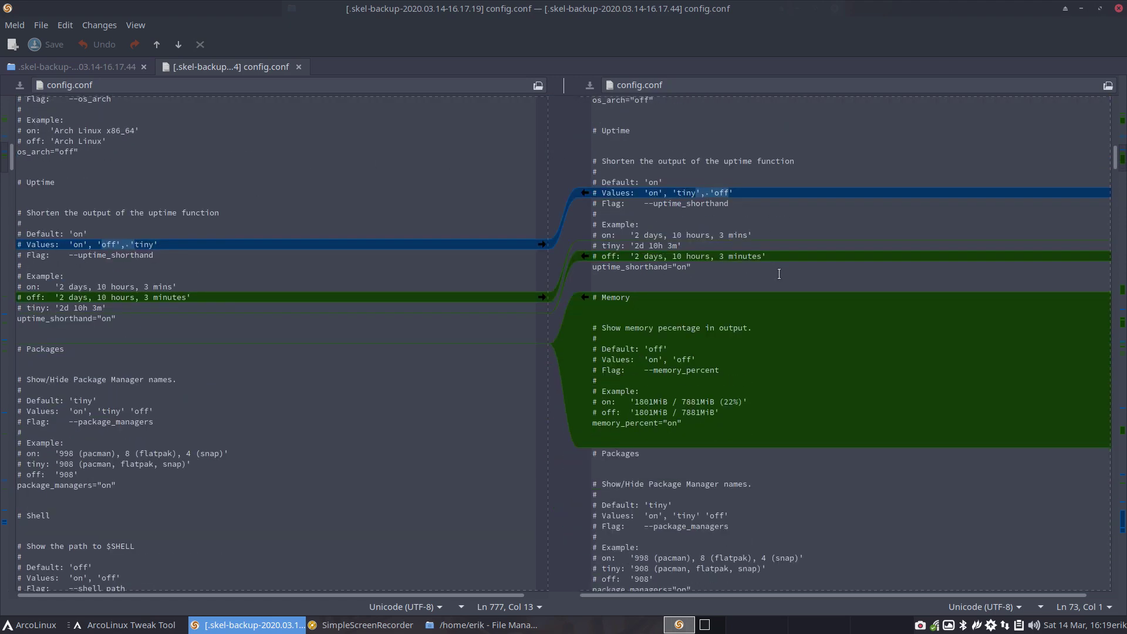
scroll(730, 256, "down", 2)
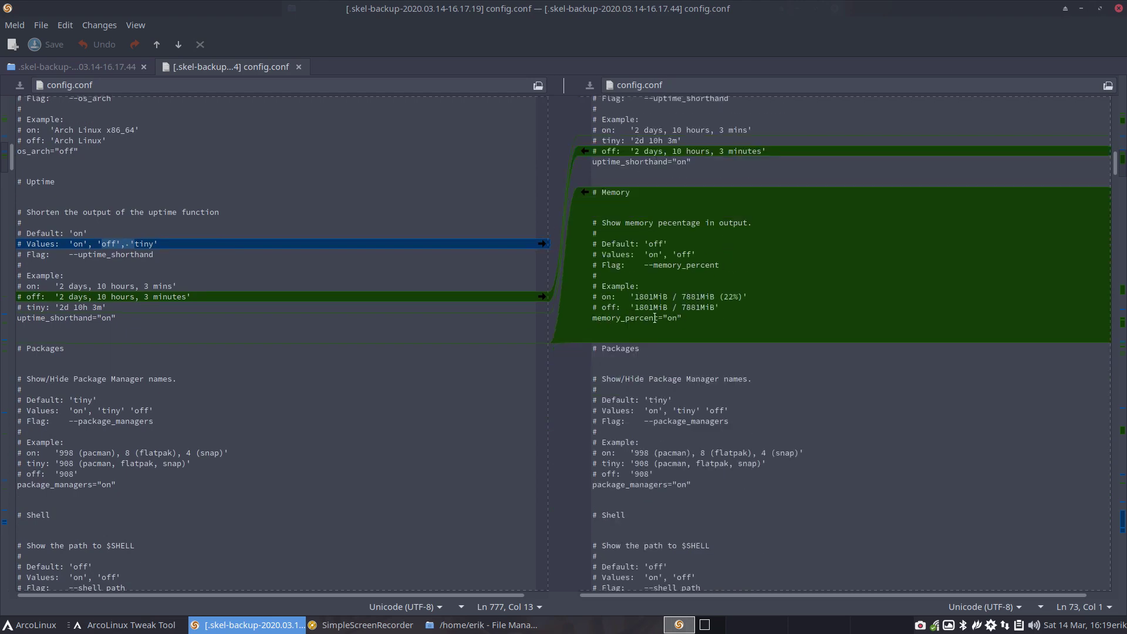
- Snap Meld to the right half, minimize Thunar and close ArcoLinux Tweak Tool
left_click_drag(520, 9, 1036, 289)
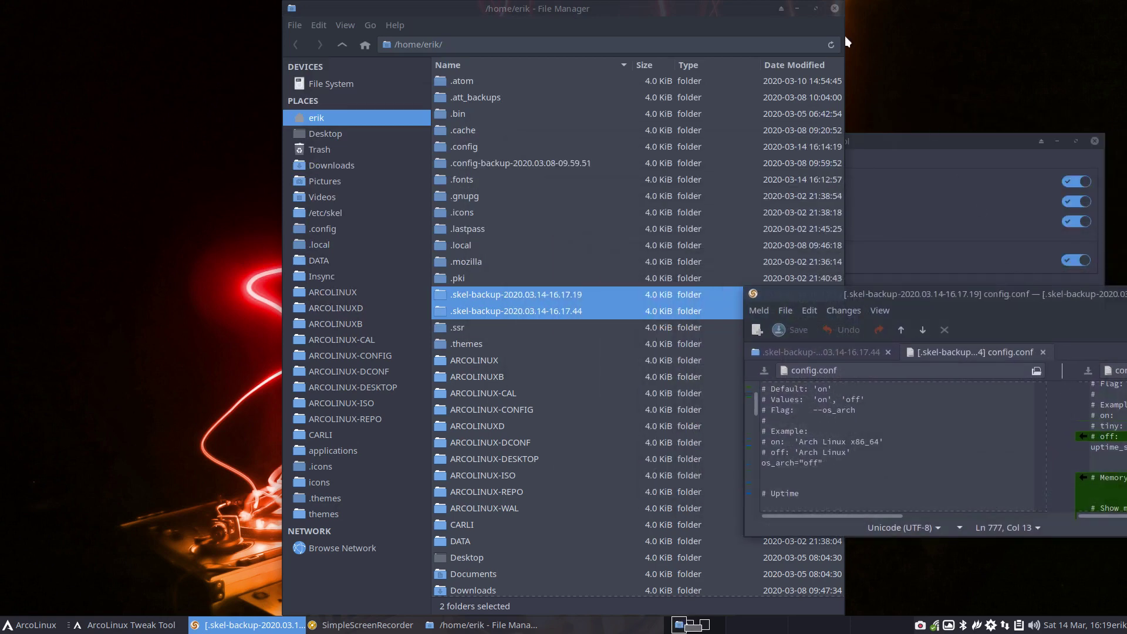
left_click(797, 9)
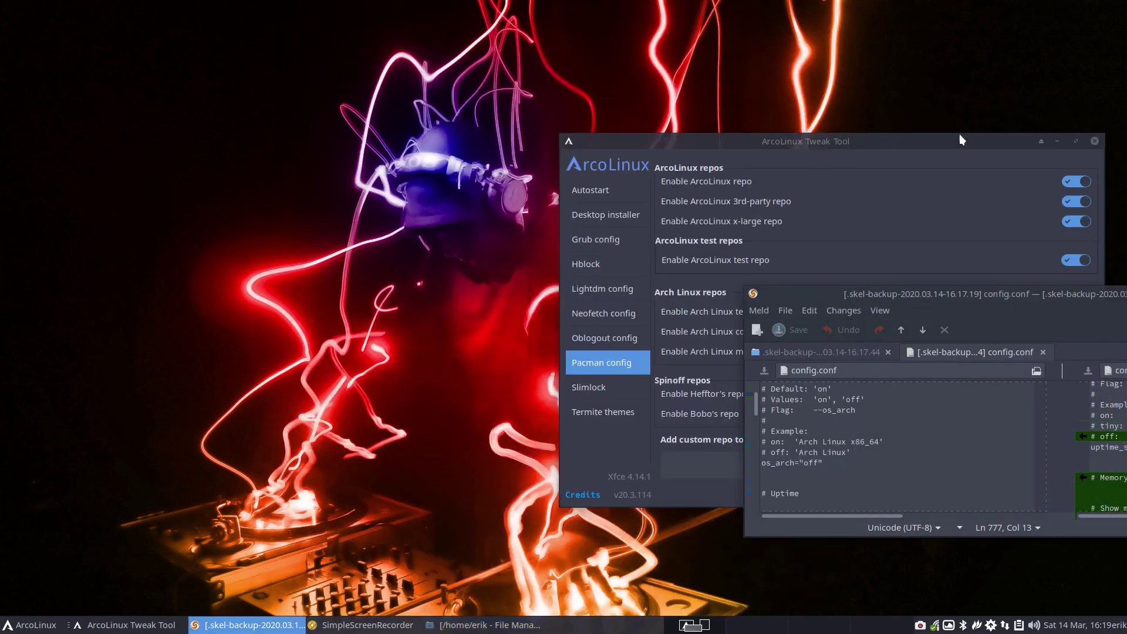
left_click(1094, 142)
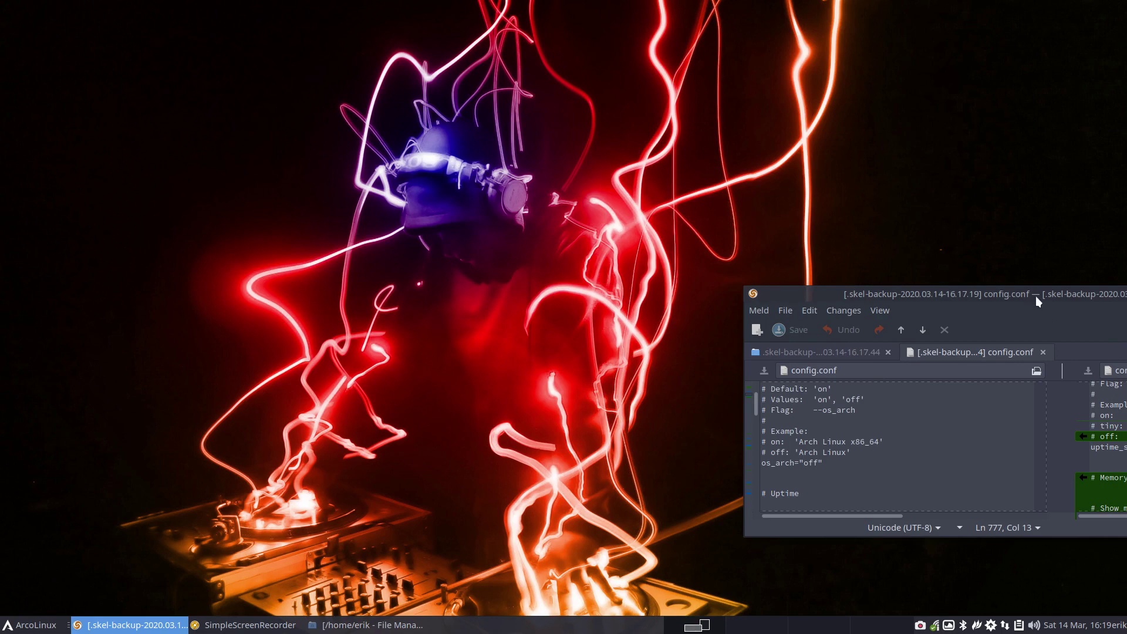
left_click_drag(1037, 294, 1124, 294)
left_click(260, 334)
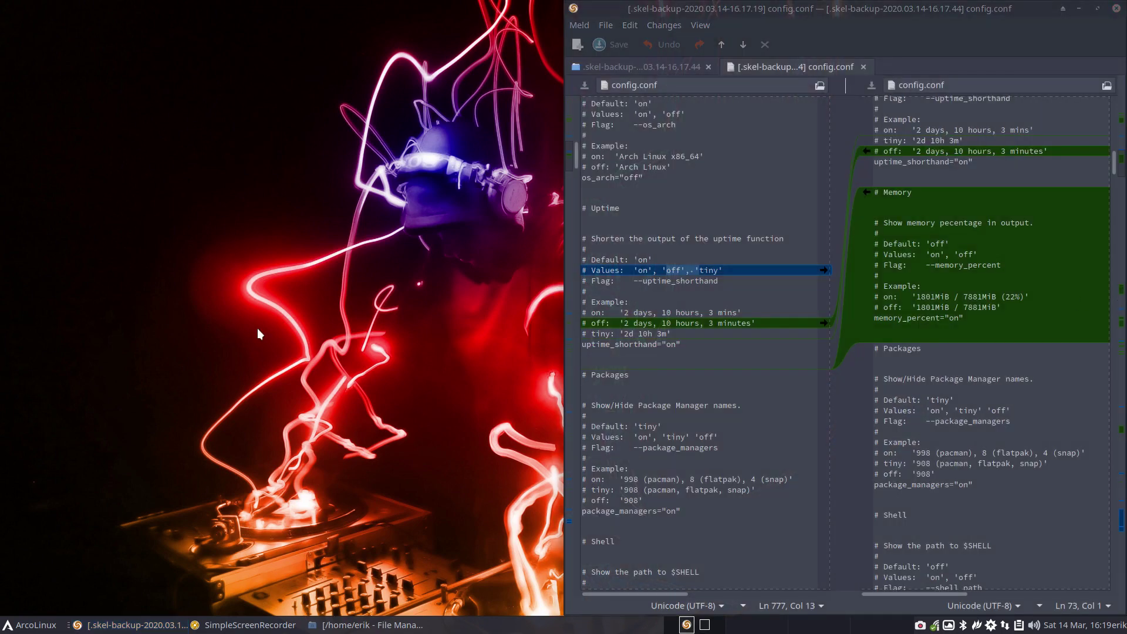
- Open a neofetch termite at the upper left and compare its memory figures with memory_percent
key("ctrl+alt+t")
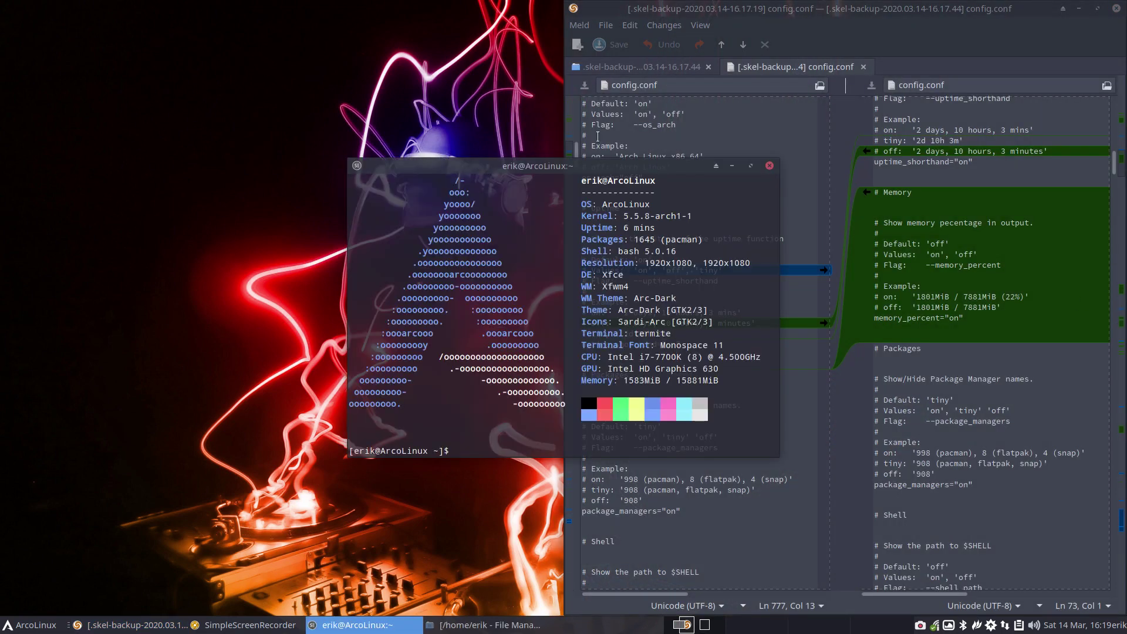
left_click_drag(628, 163, 371, 123)
left_click_drag(373, 340, 464, 340)
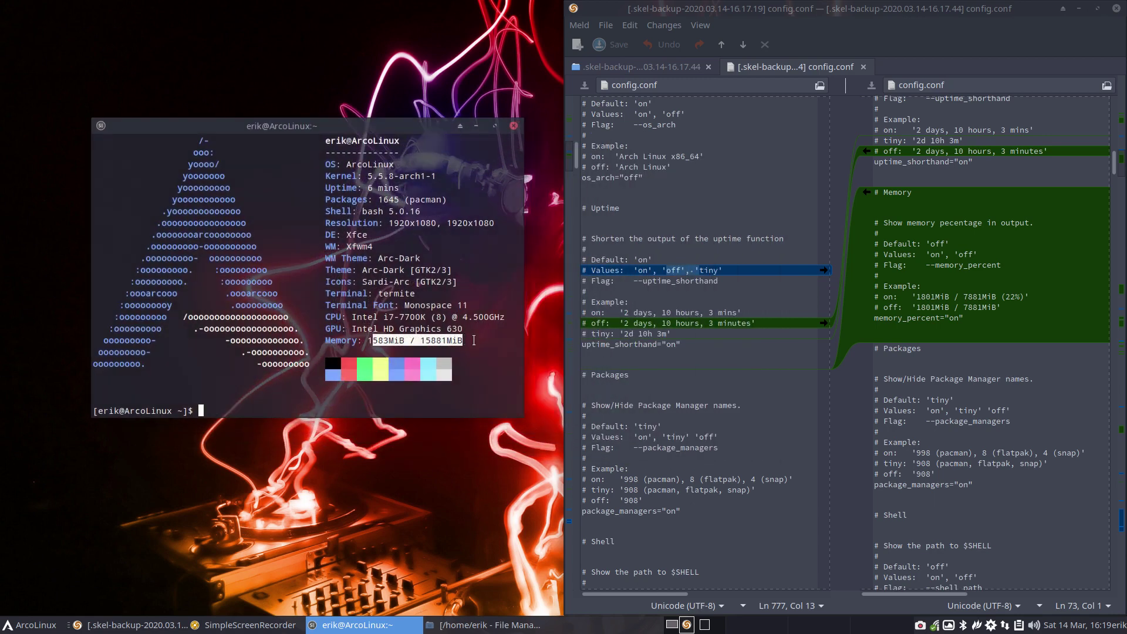
left_click(913, 319)
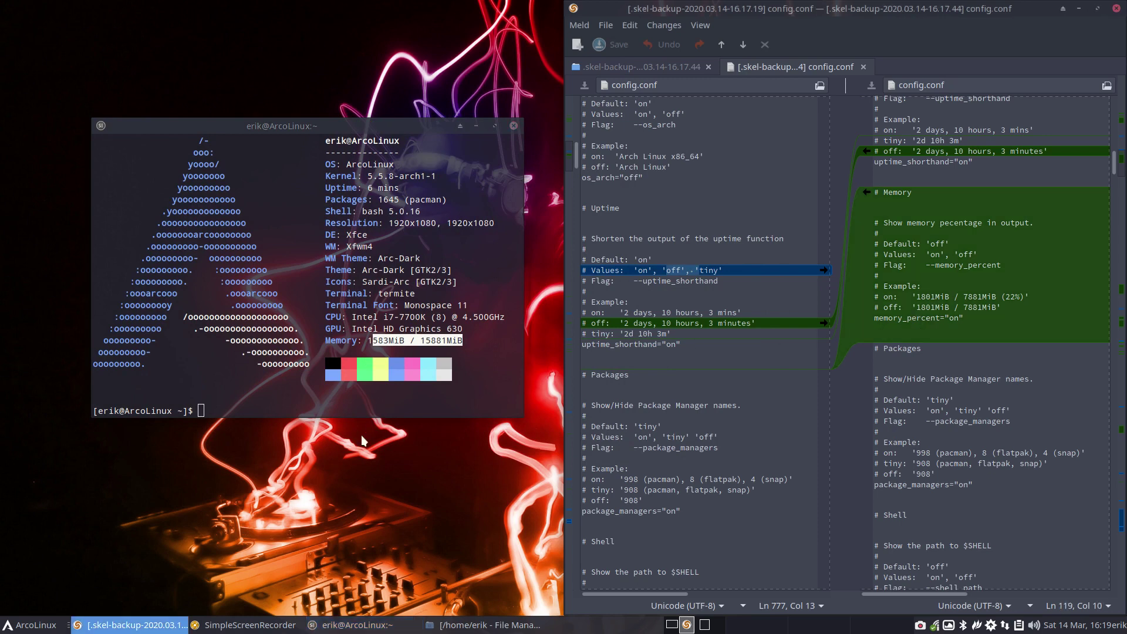
left_click(241, 404)
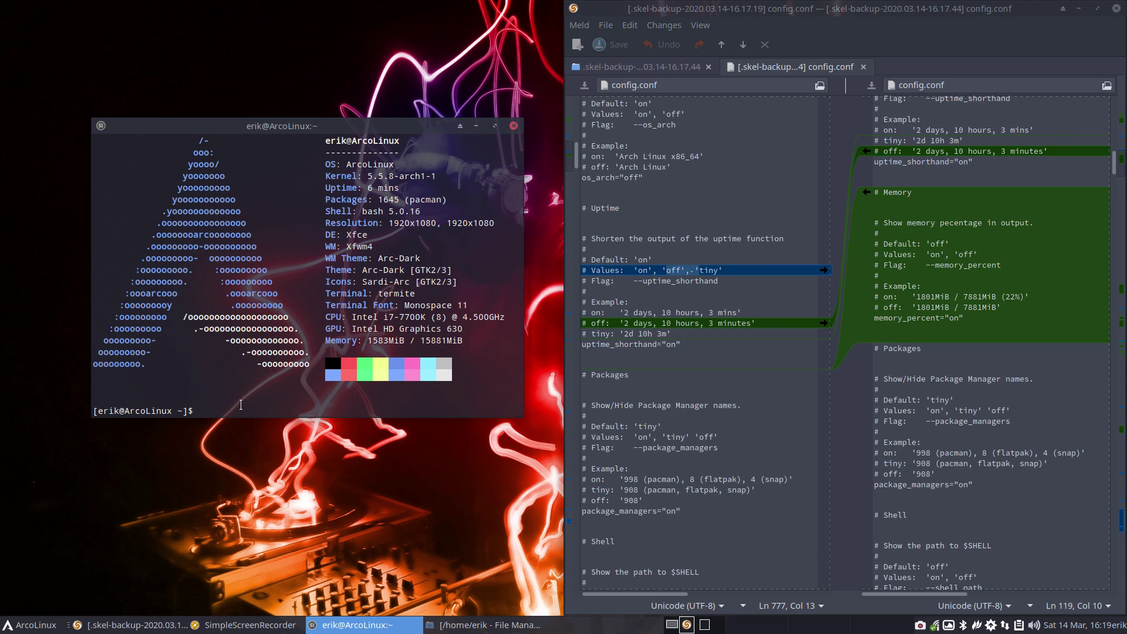
- Show the skel alias definition, then highlight neofetch's Memory figures and the memory_percent "on" value
type("alias skel")
key("Return")
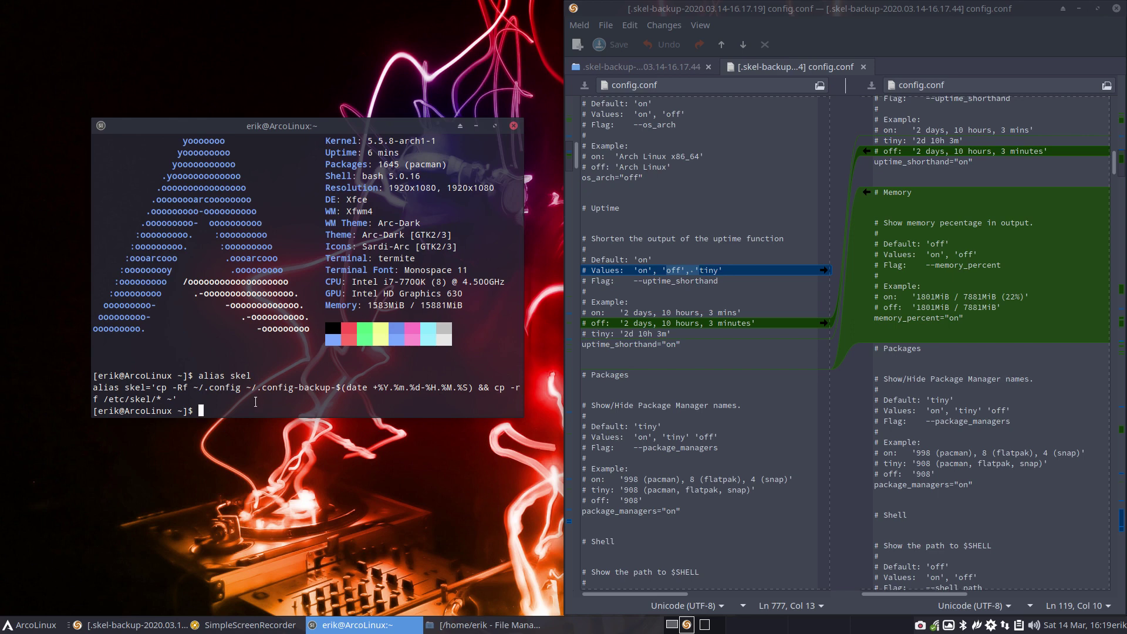
left_click_drag(363, 304, 461, 306)
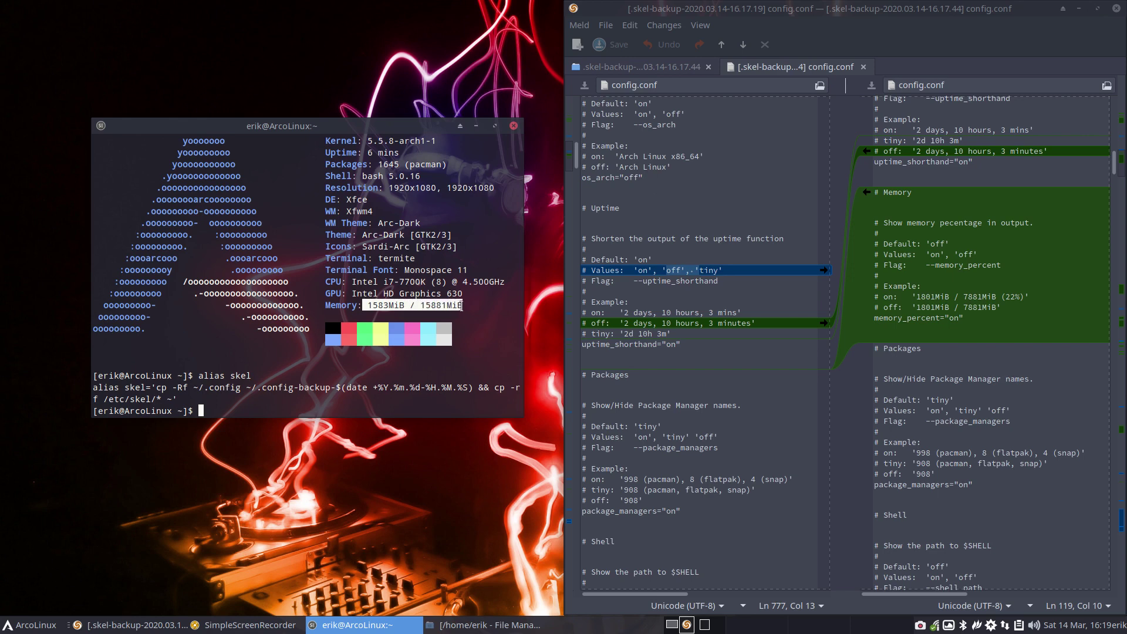
left_click_drag(907, 317, 965, 322)
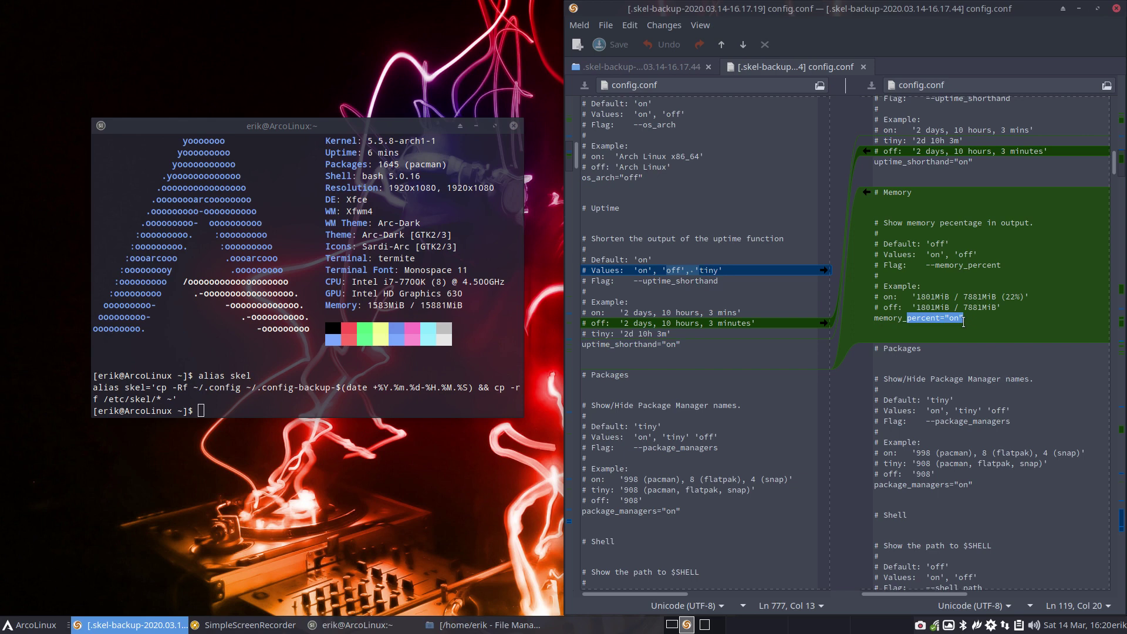
- Run skel to back up ~/.config and copy the /etc/skel contents home
left_click(302, 382)
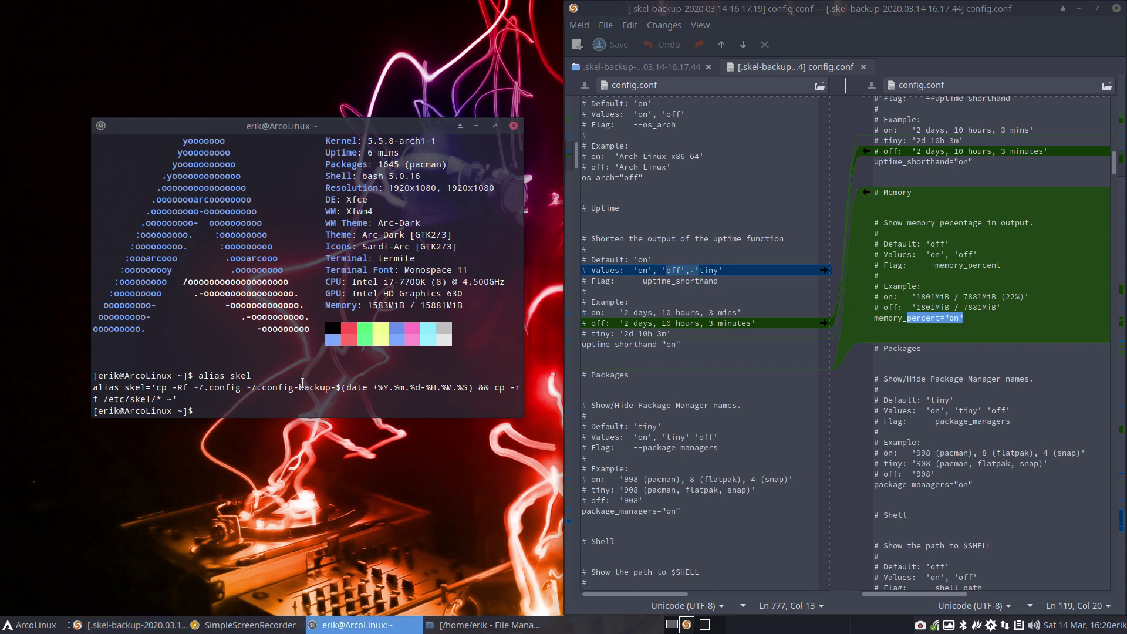
type("skel")
key("Return")
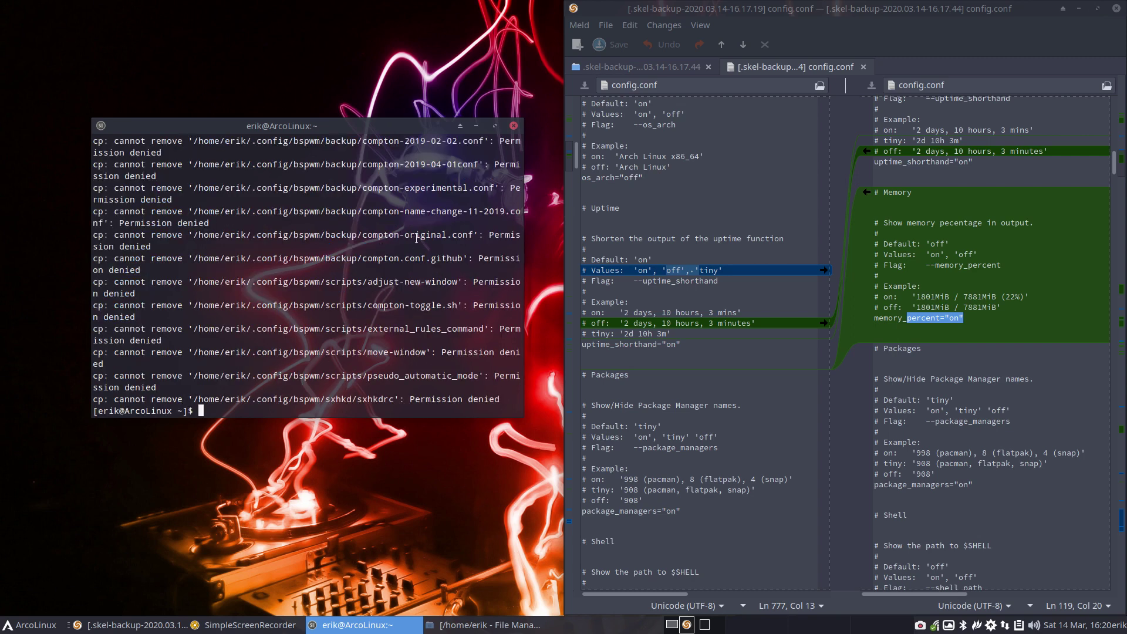
- Replace the old terminal with a fresh neofetch at top-left and mark the (9%) memory percentage
left_click(511, 126)
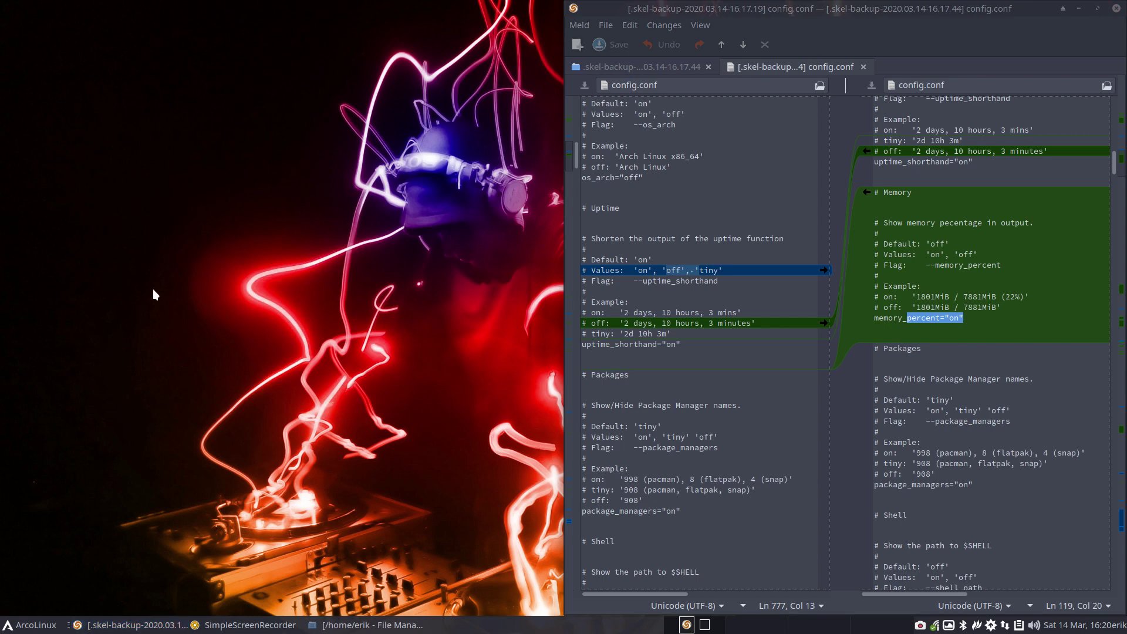
key("super+Return")
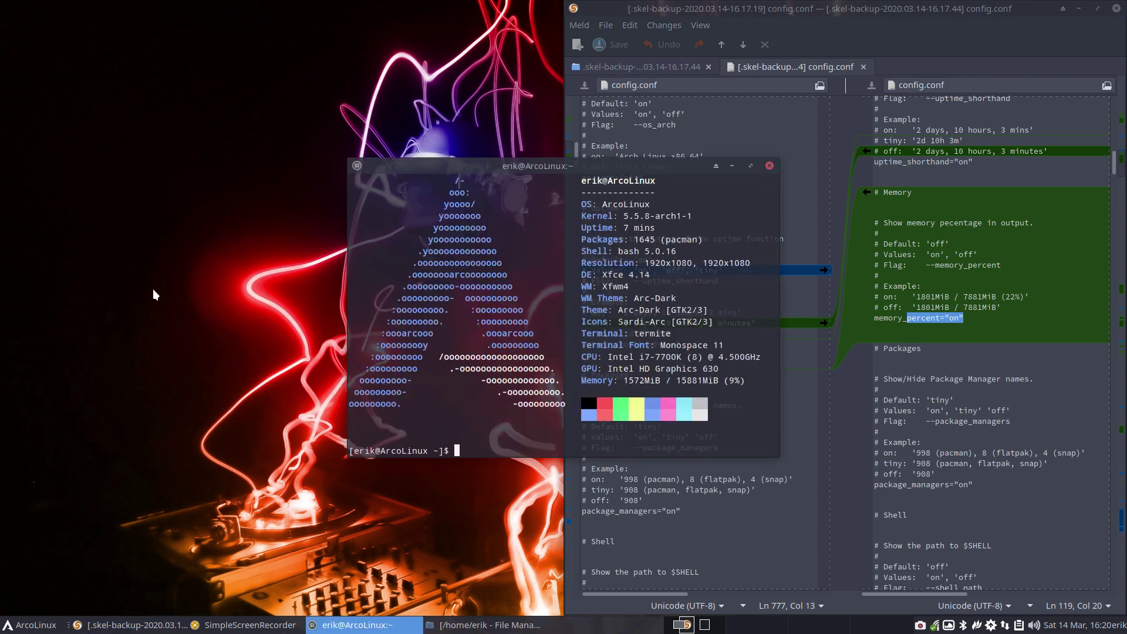
left_click_drag(545, 171, 252, 95)
left_click_drag(433, 303, 453, 303)
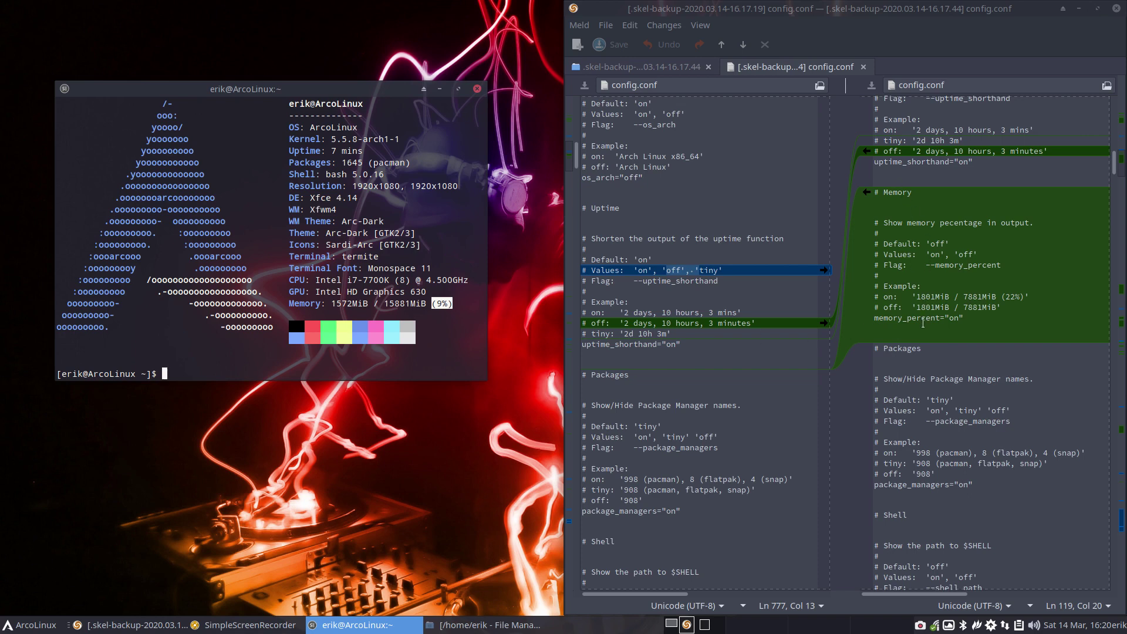
left_click(955, 317)
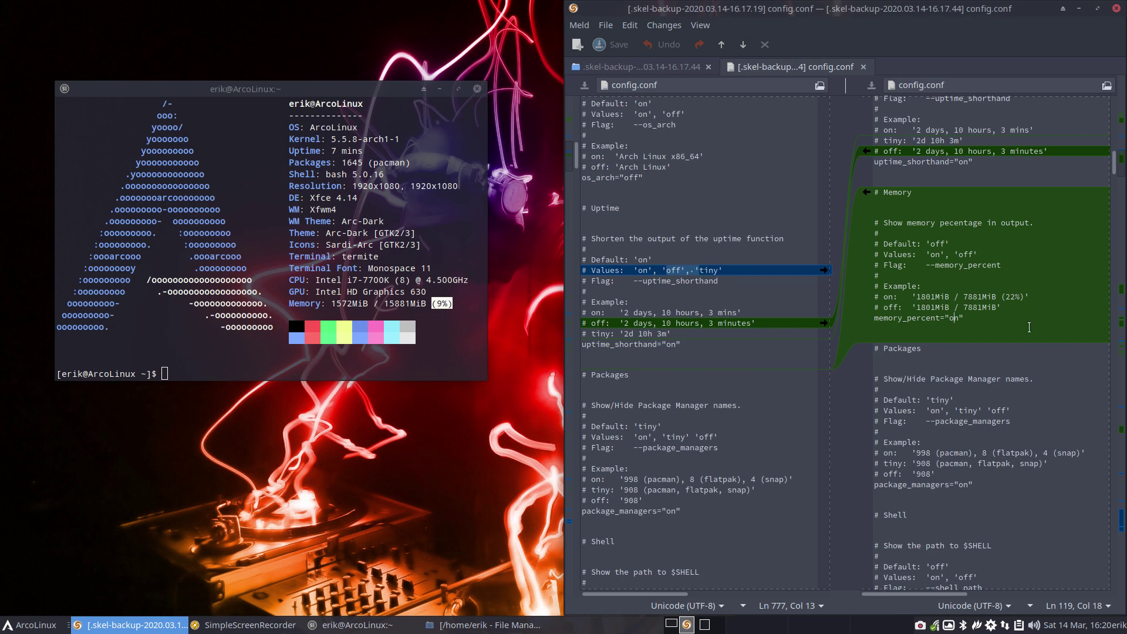
- Review further config.conf differences, matching the de_version setting with neofetch's Xfce version number
scroll(1029, 327, "down", 15)
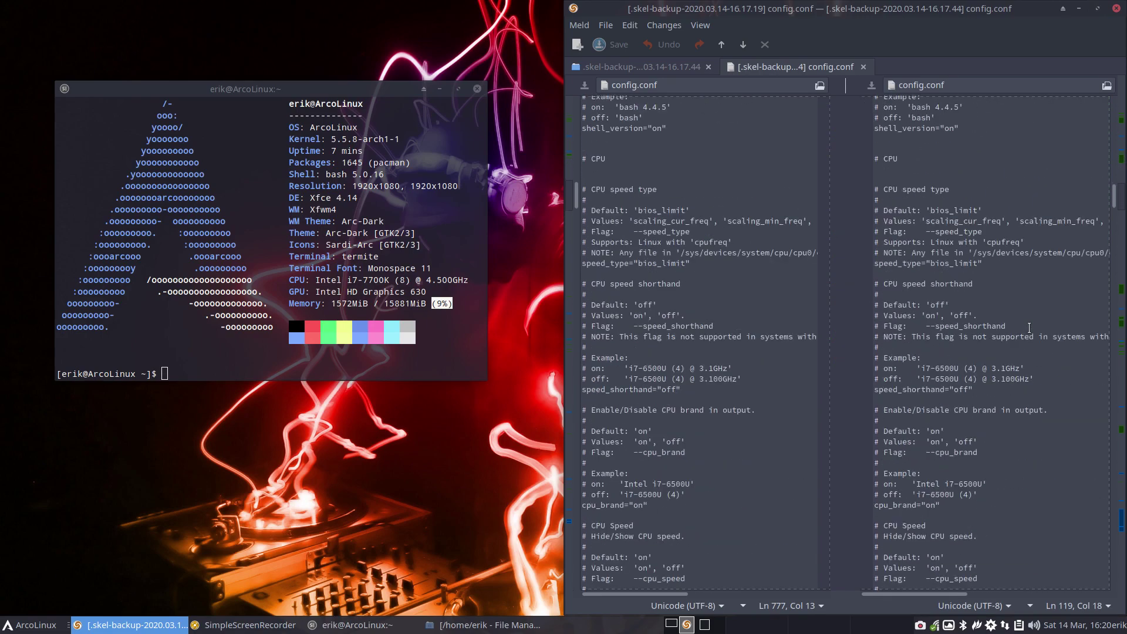
scroll(1029, 327, "down", 15)
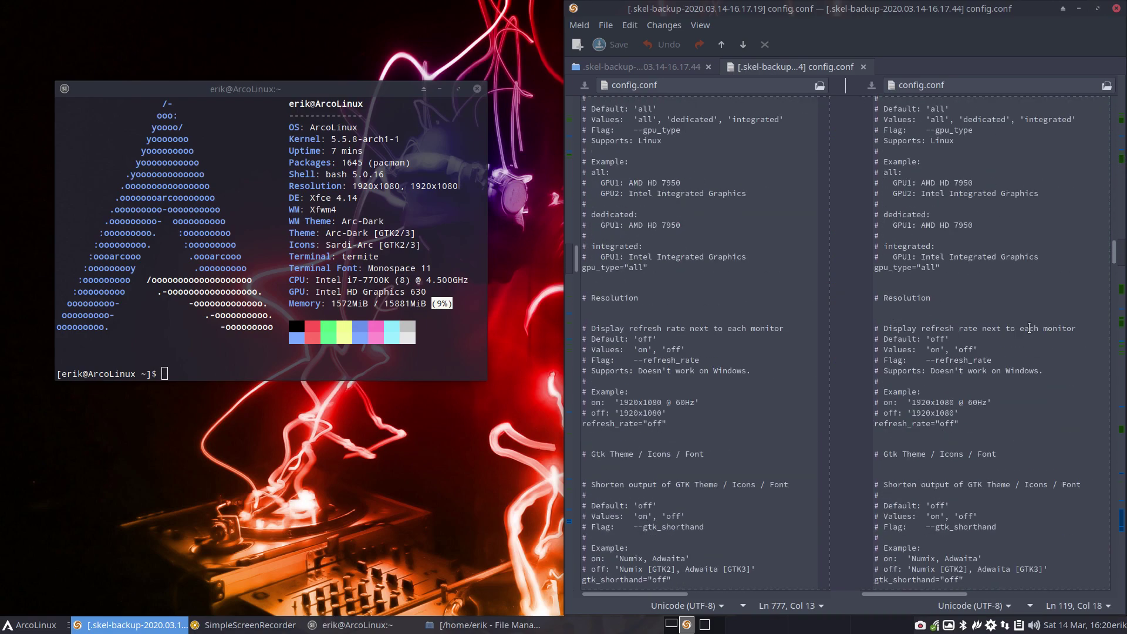
scroll(1029, 328, "down", 6)
scroll(1029, 327, "up", 2)
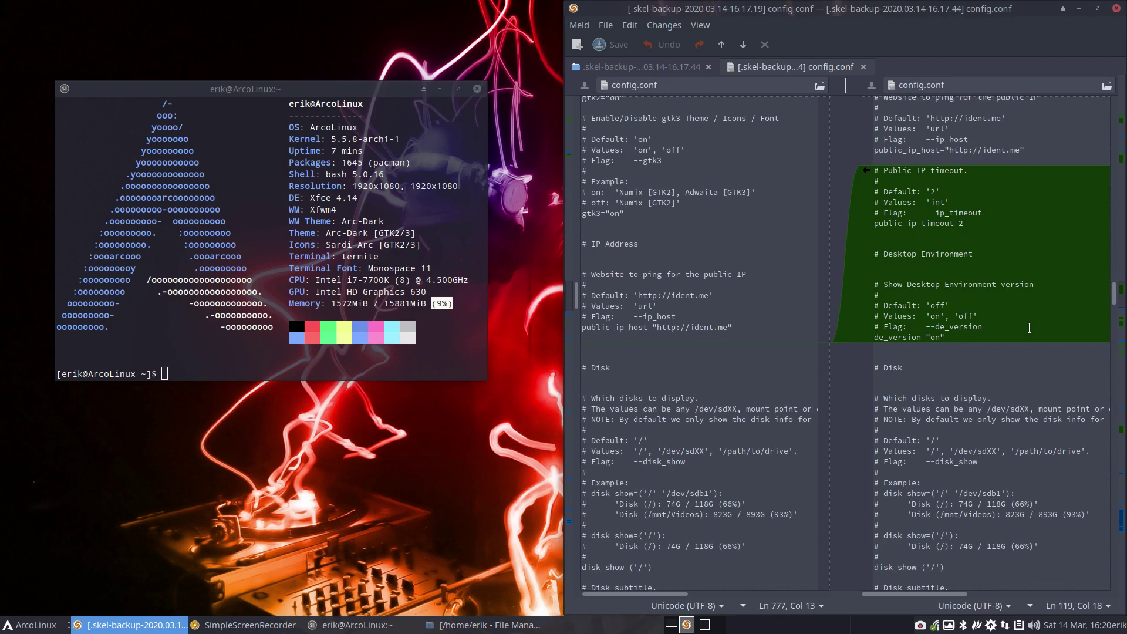
left_click_drag(894, 219, 939, 233)
left_click(901, 338)
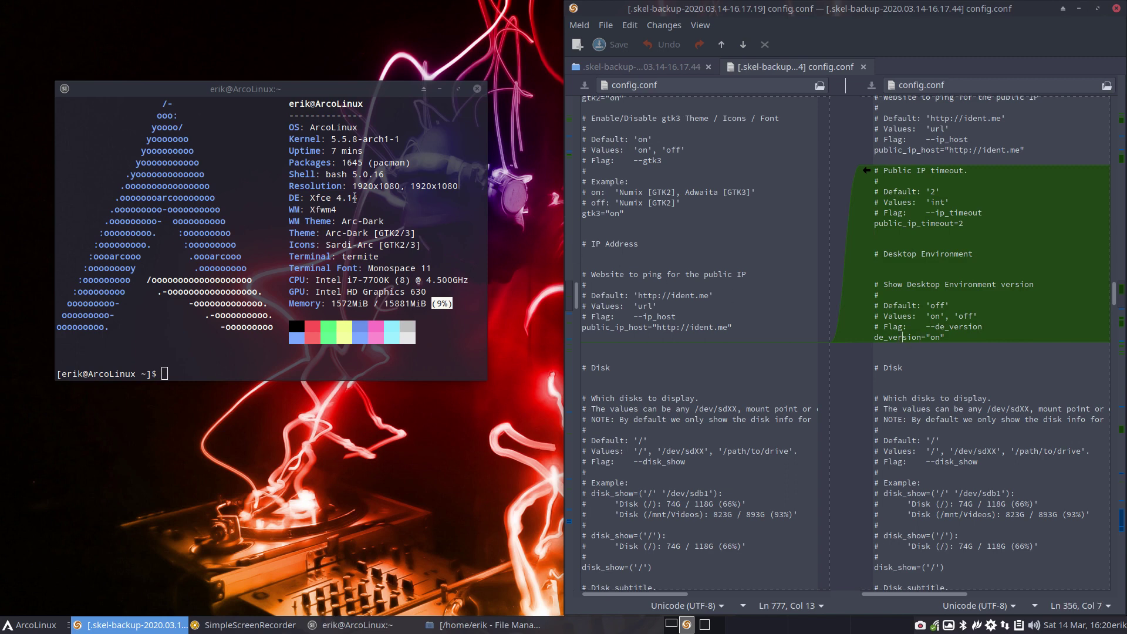
double_click(352, 198)
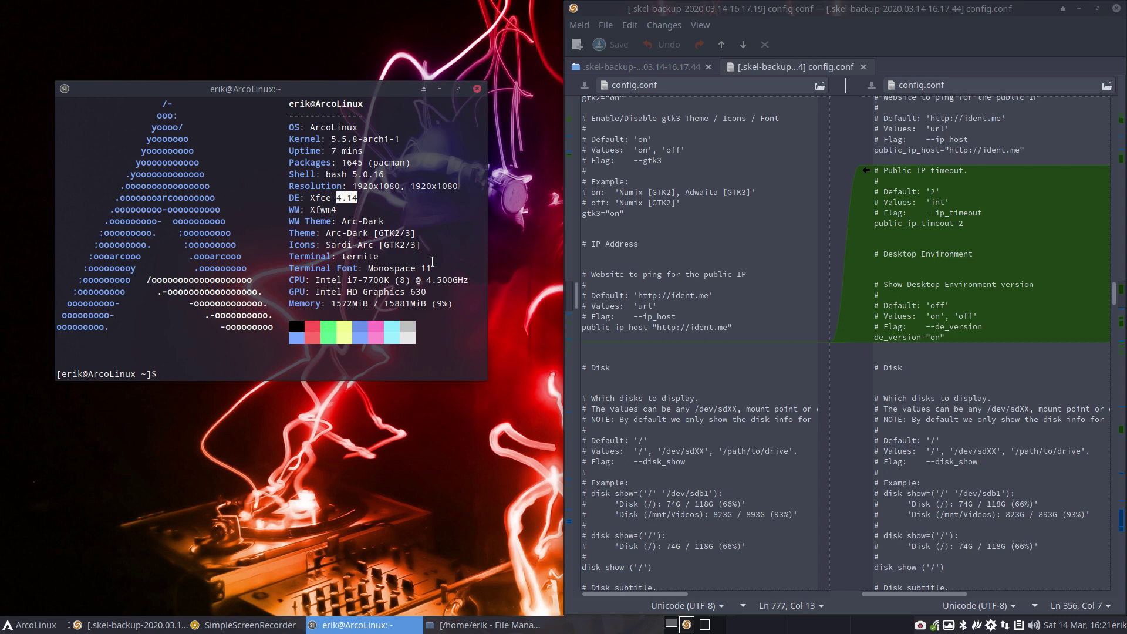
left_click(977, 332)
- Jump to the Disk subtitle change and scroll down to the added disk_percent="on" section
key("alt+Down")
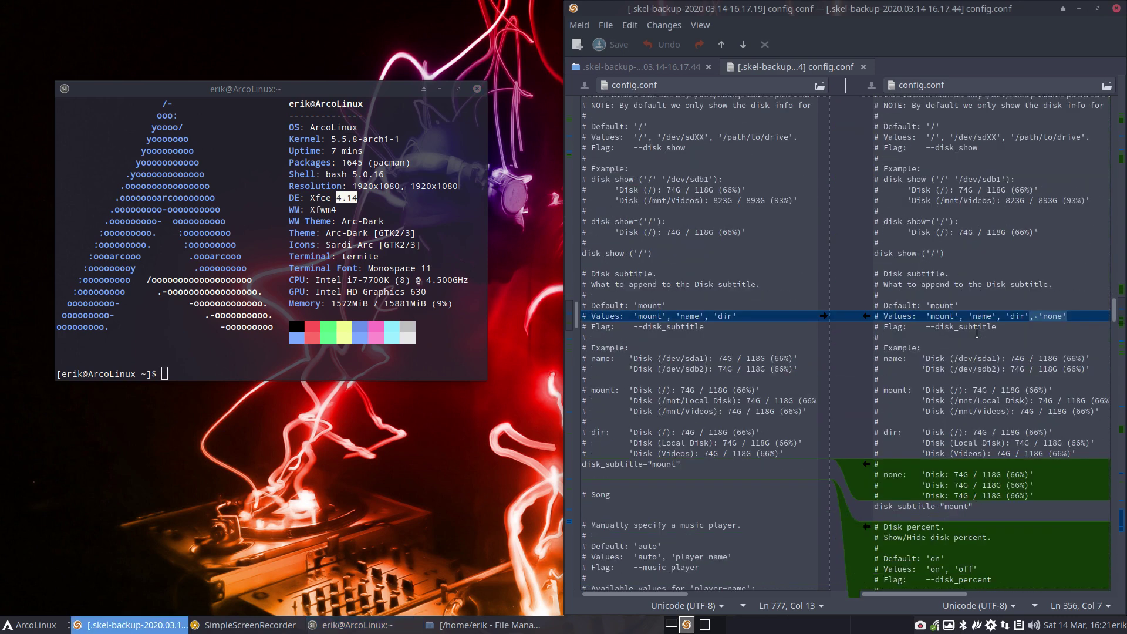
scroll(976, 332, "down", 2)
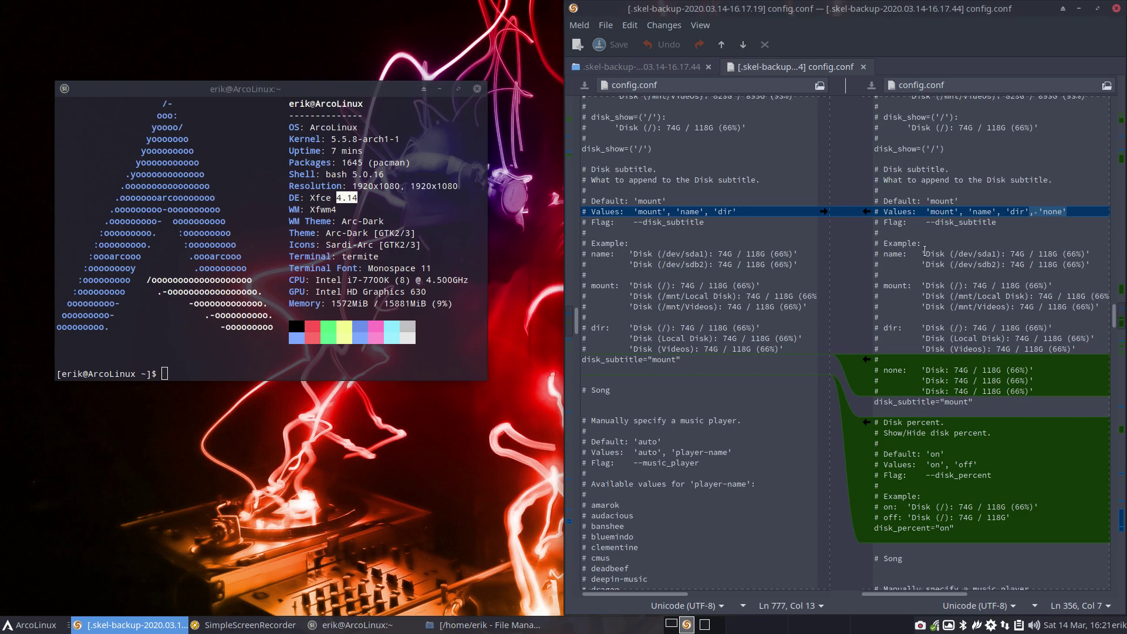
scroll(925, 262, "down", 2)
scroll(918, 298, "down", 2)
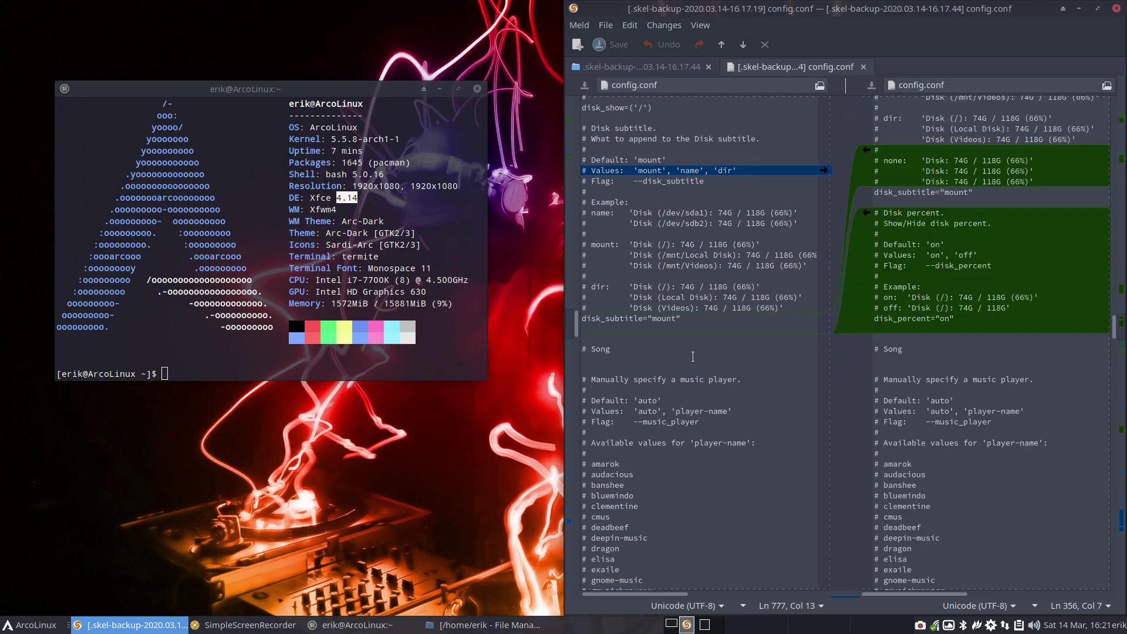
- Authenticate ArcoLinux Tweak Tool, apply its current Neofetch config settings, and close it
left_click(254, 453)
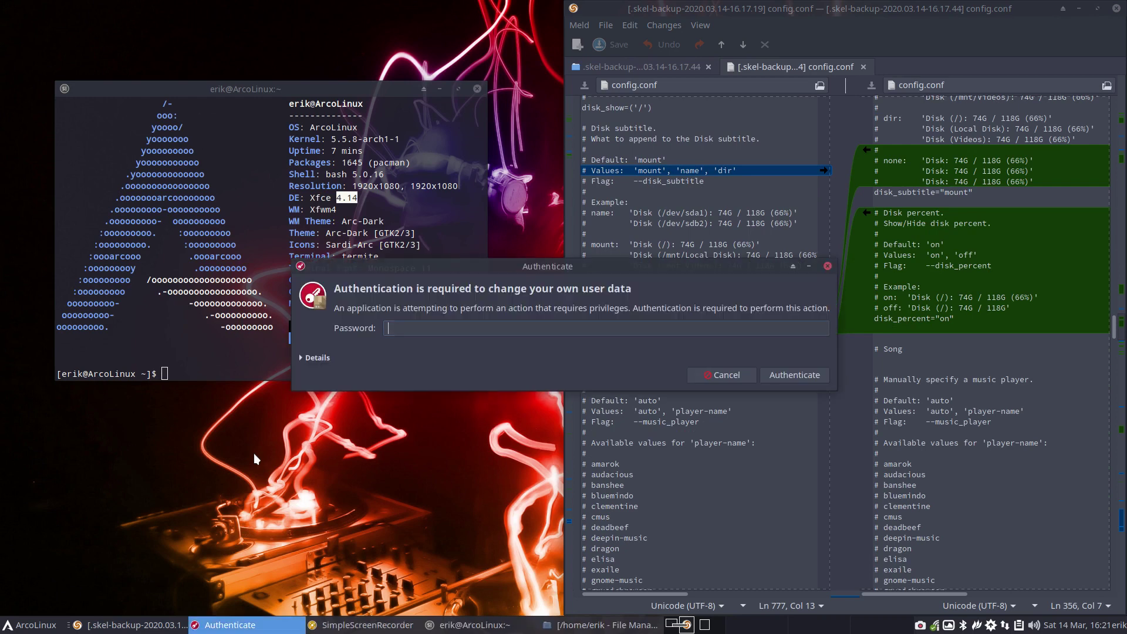
type("****")
key("Return")
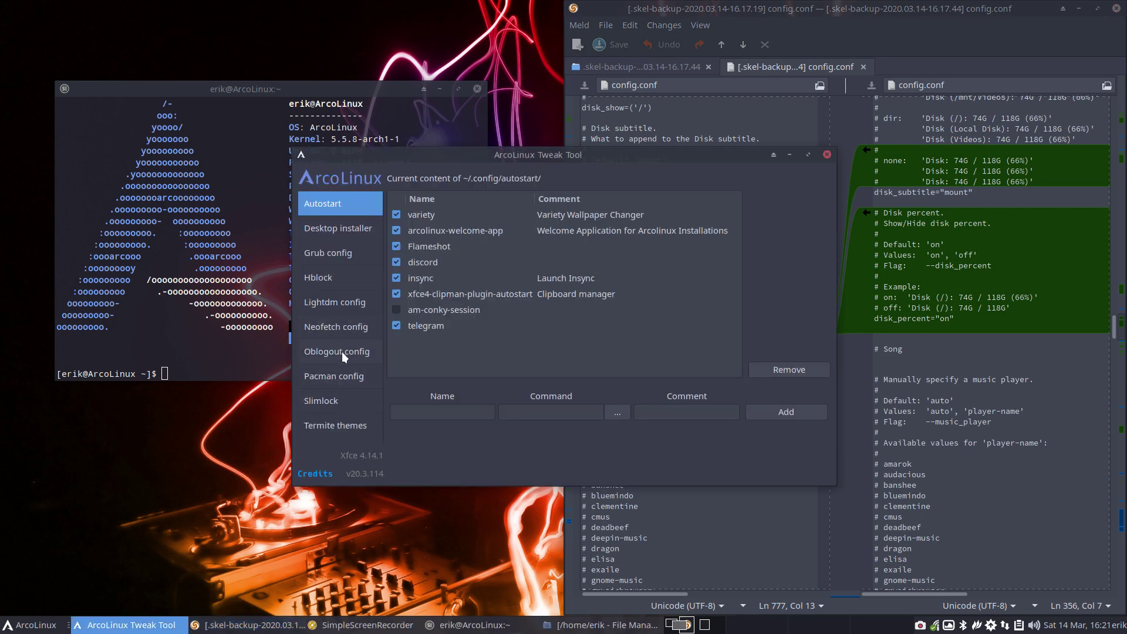
left_click(336, 326)
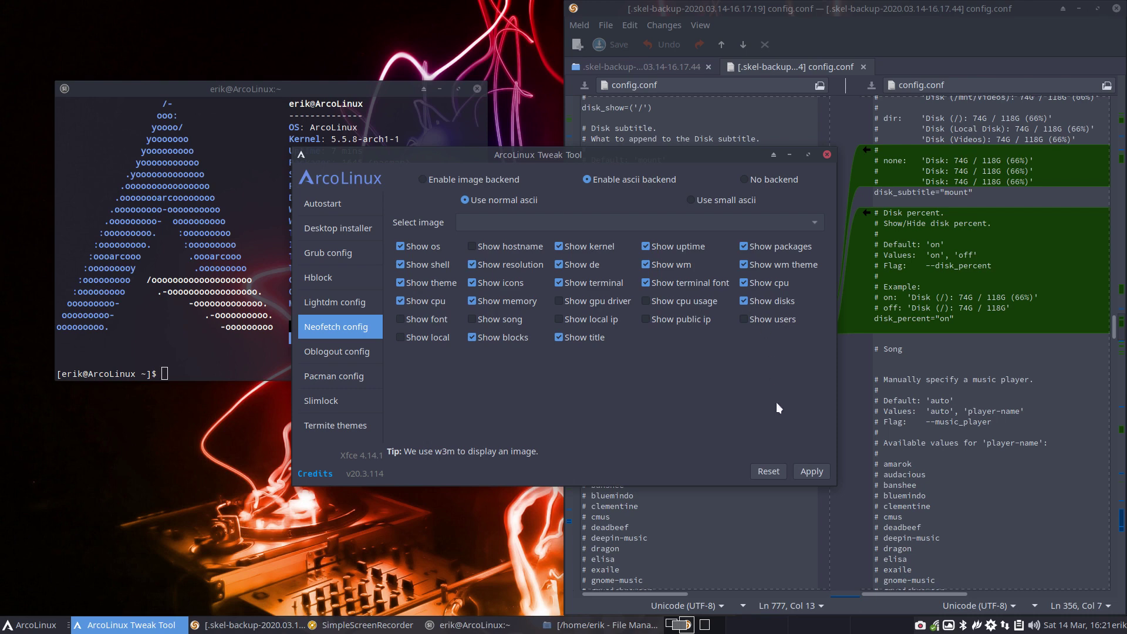
left_click(810, 470)
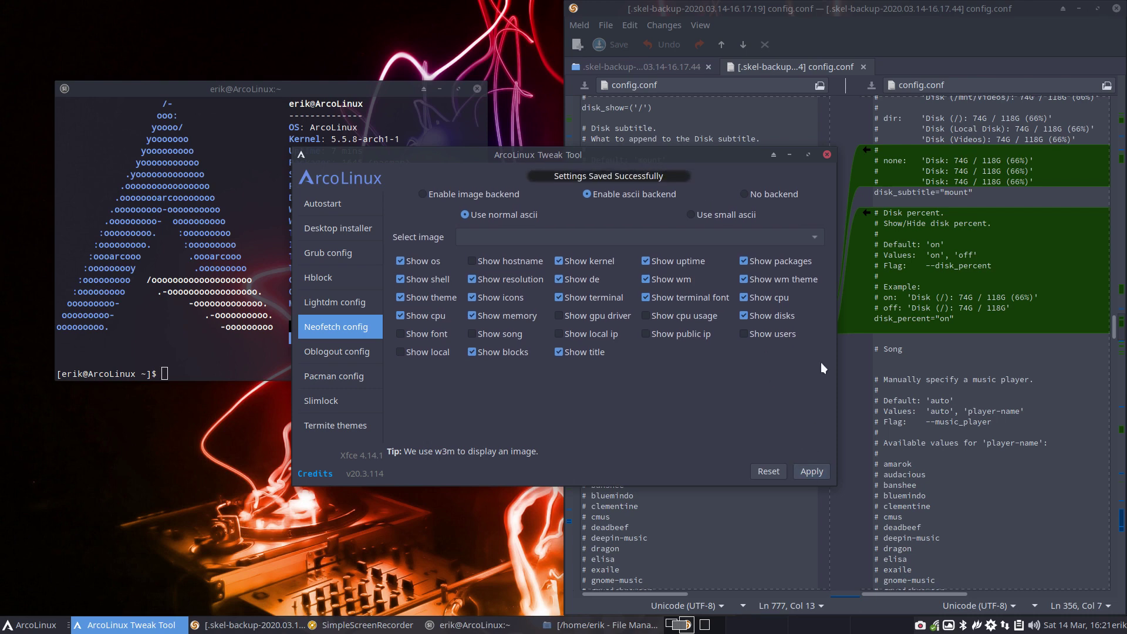
left_click(826, 155)
- Replace the old terminal with a fresh neofetch one and highlight disk usage 228G (22%)
left_click(478, 89)
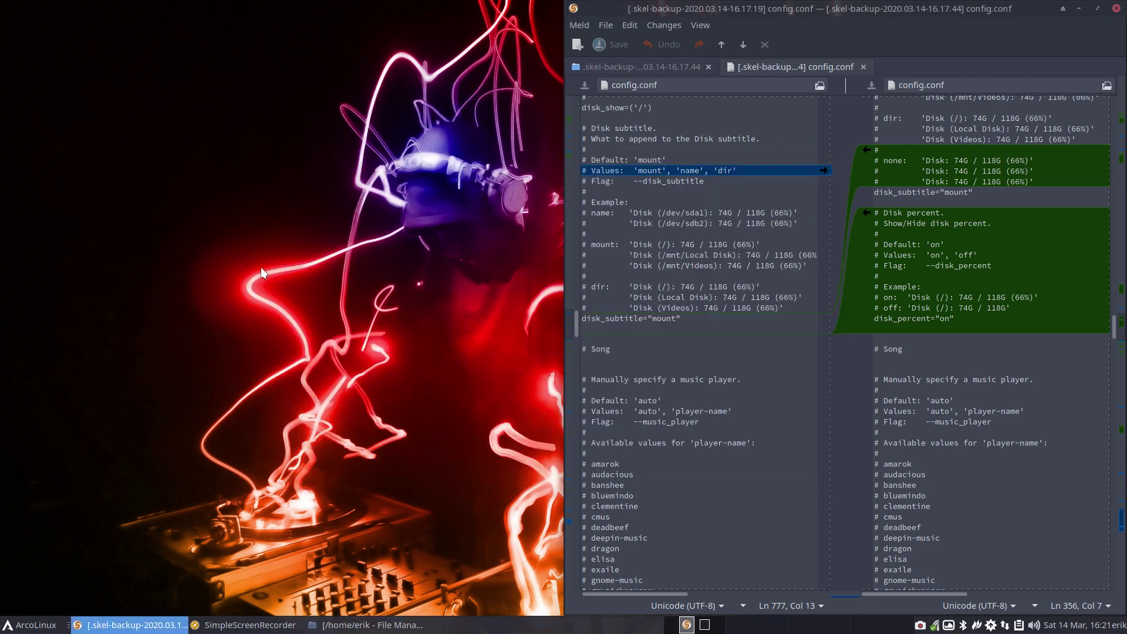
key("ctrl+alt+Return")
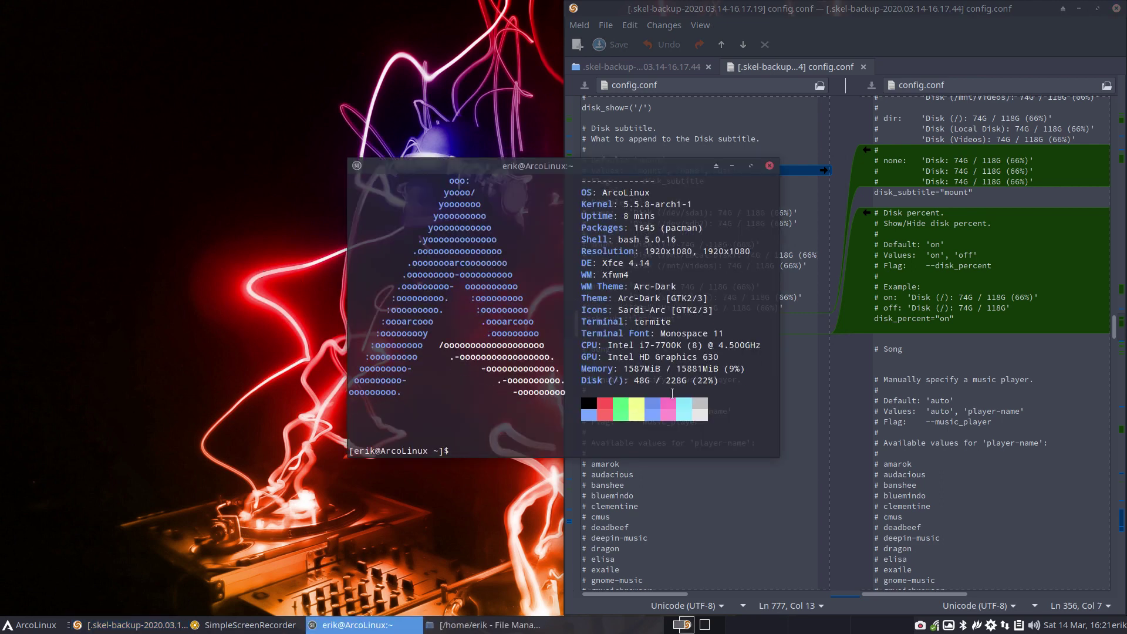
left_click_drag(689, 380, 724, 380)
left_click_drag(598, 167, 308, 88)
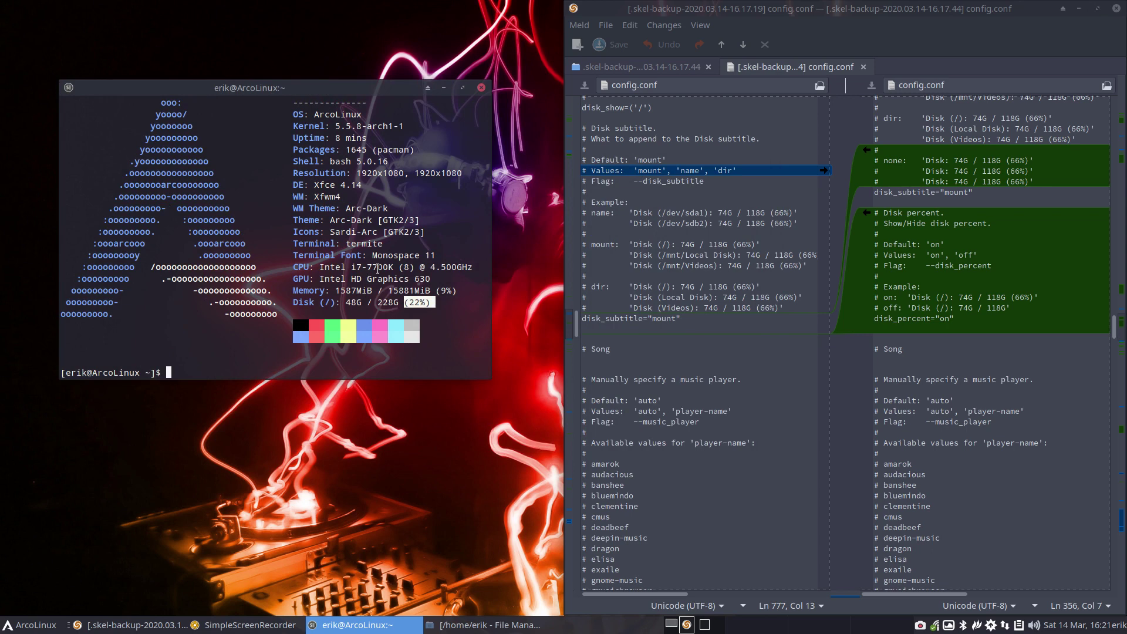
left_click_drag(378, 302, 393, 302)
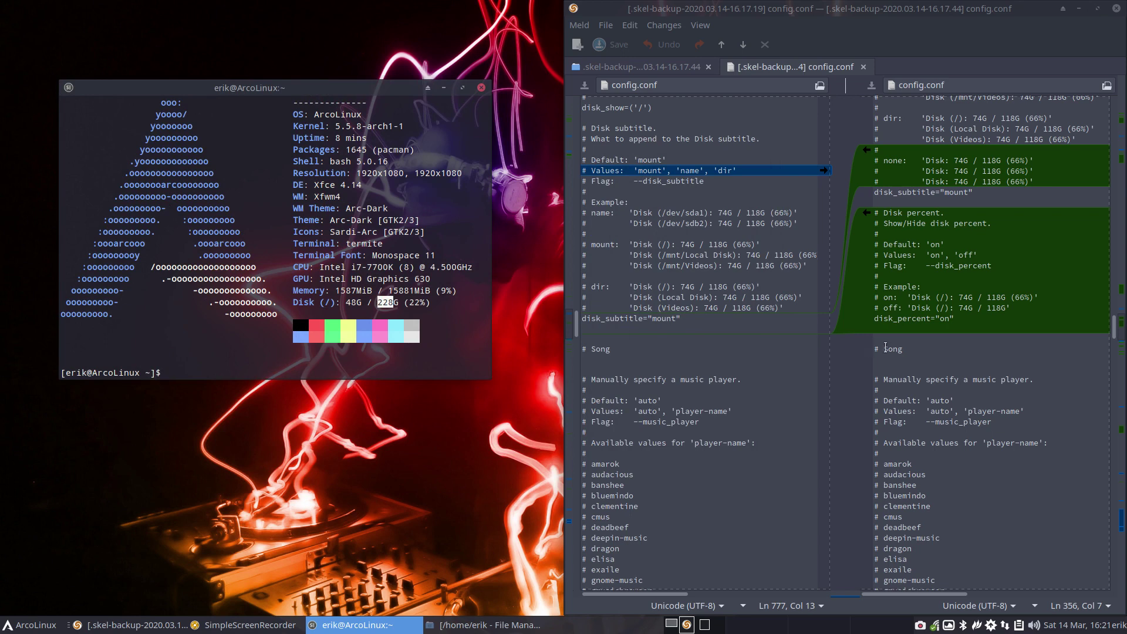
- Scroll both config.conf panes past the added xnoise entry down to the Ascii distro NOTE list
scroll(886, 355, "down", 3)
scroll(886, 356, "down", 6)
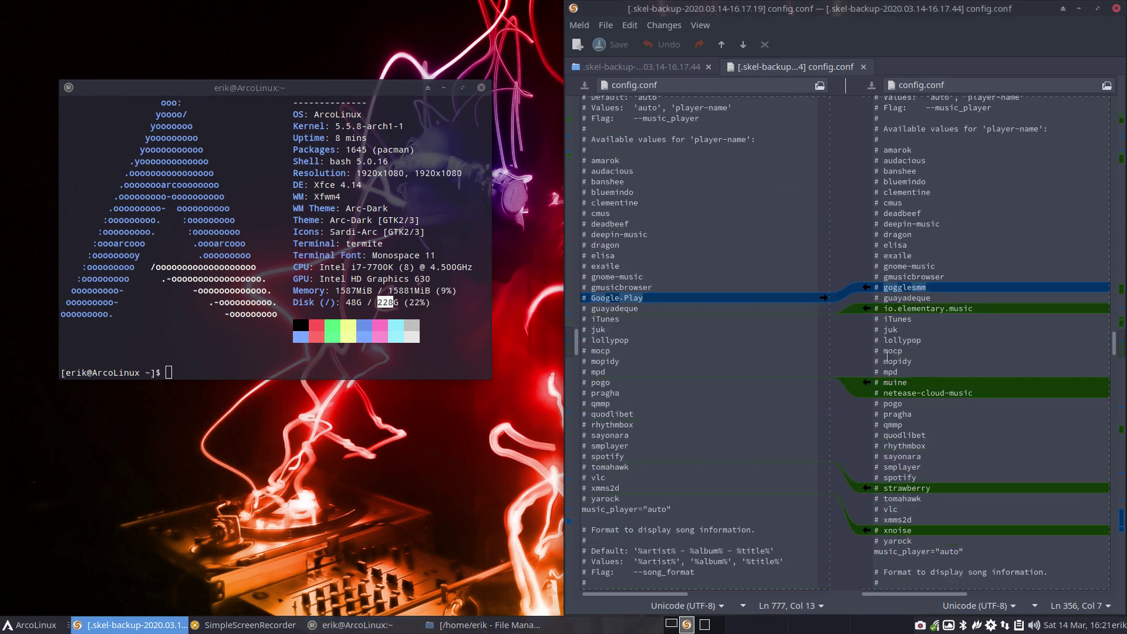
scroll(887, 356, "down", 1)
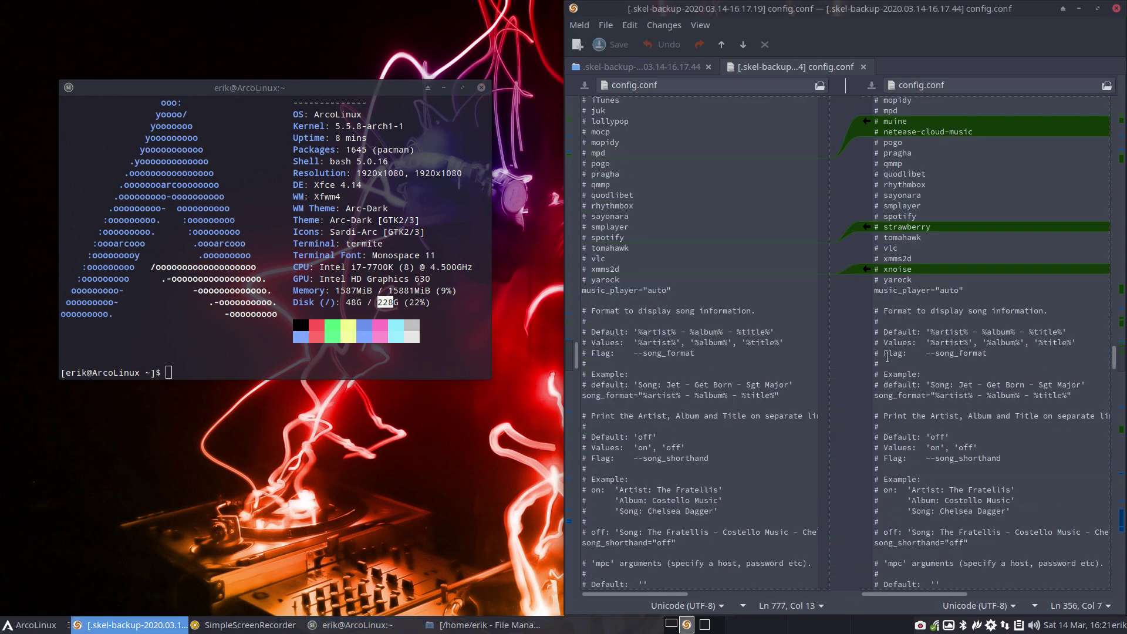
left_click(878, 272)
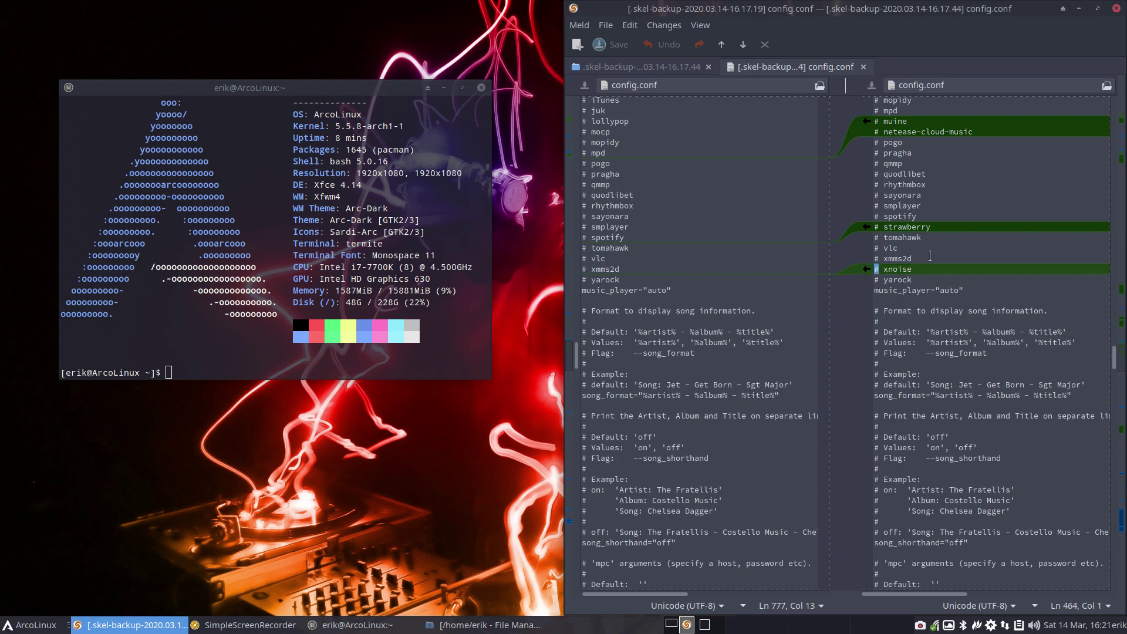
scroll(929, 256, "up", 6)
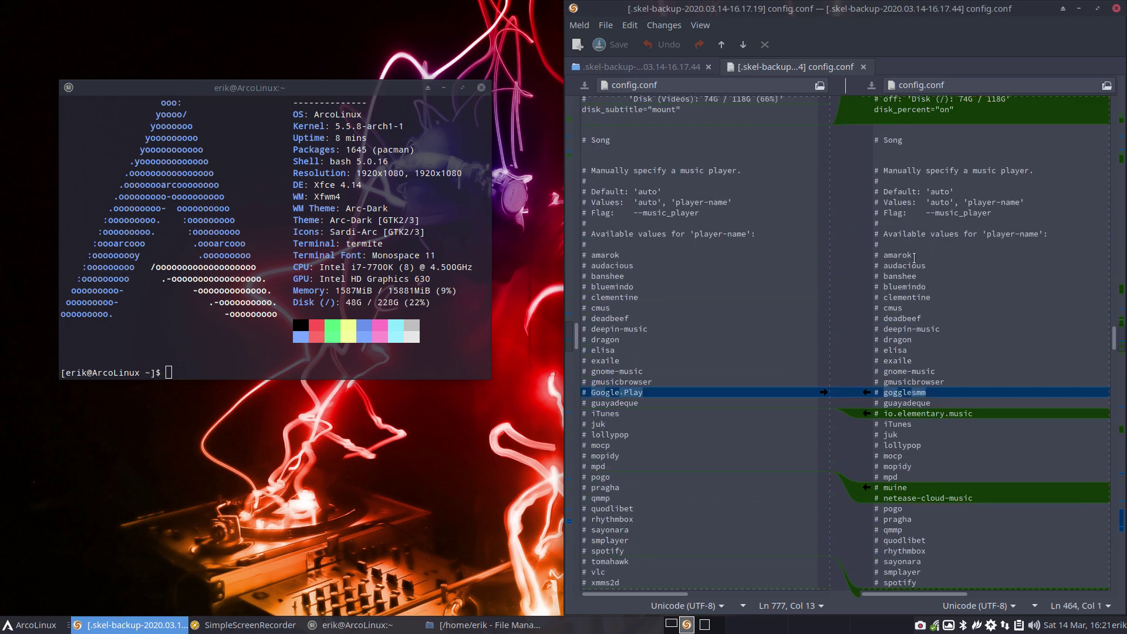
scroll(996, 294, "down", 8)
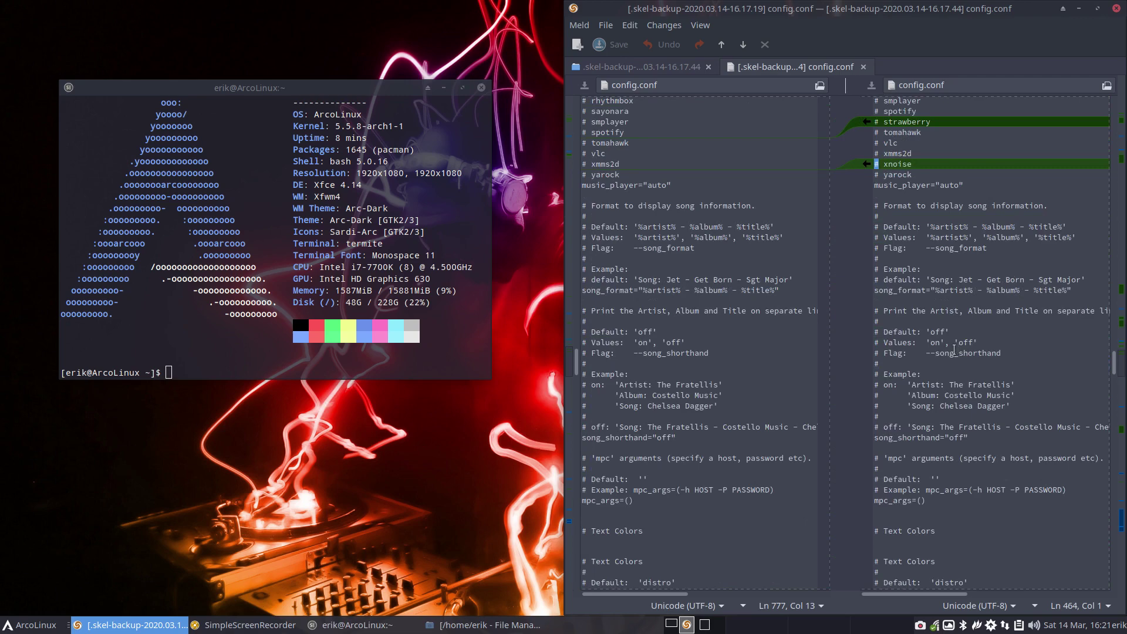
scroll(958, 349, "down", 9)
scroll(953, 350, "down", 8)
scroll(954, 350, "down", 5)
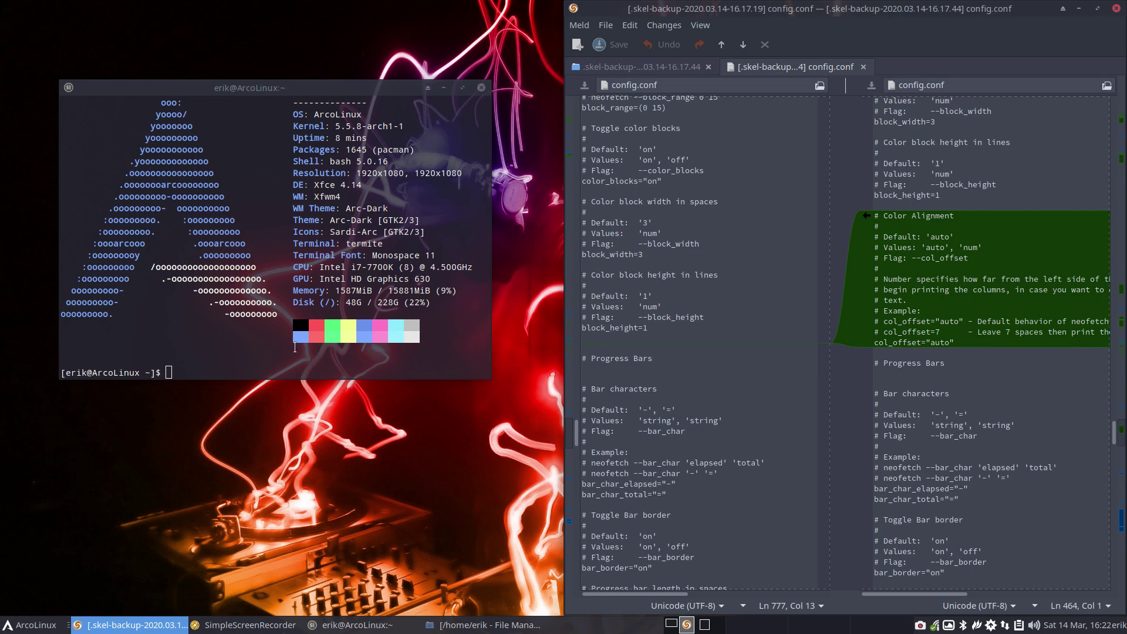
scroll(960, 331, "down", 15)
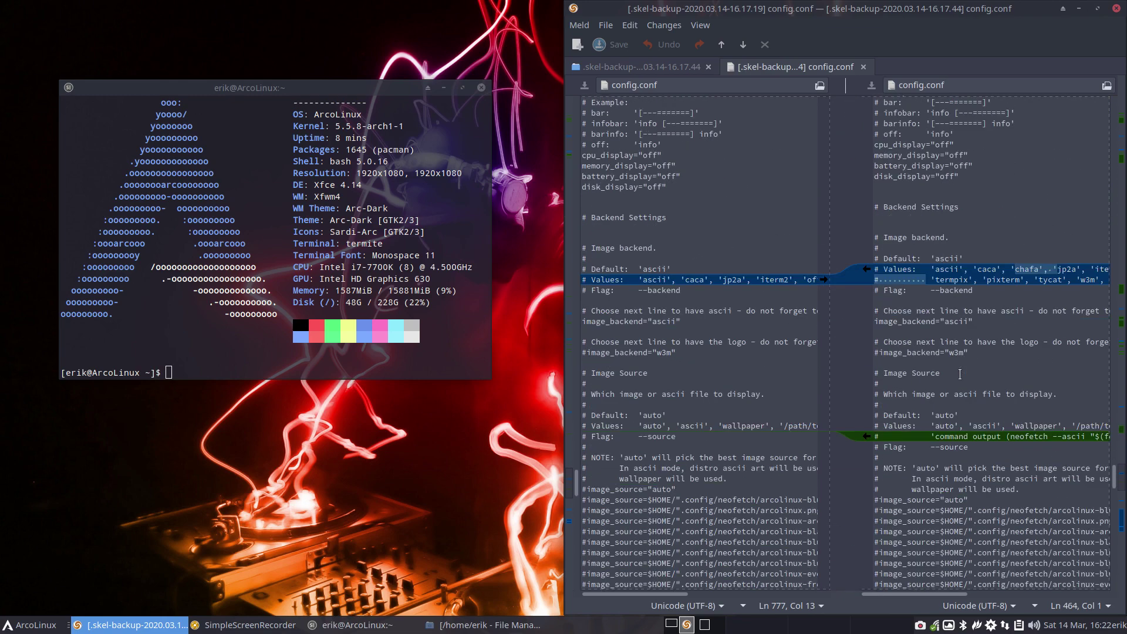
scroll(960, 374, "down", 13)
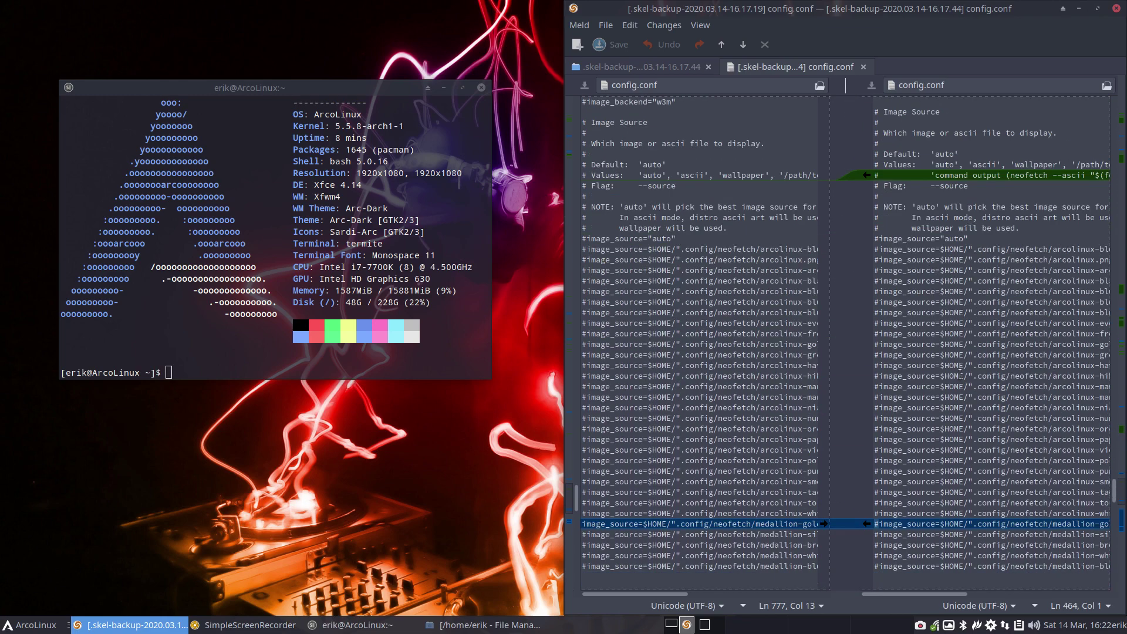
scroll(960, 373, "up", 2)
scroll(960, 374, "down", 6)
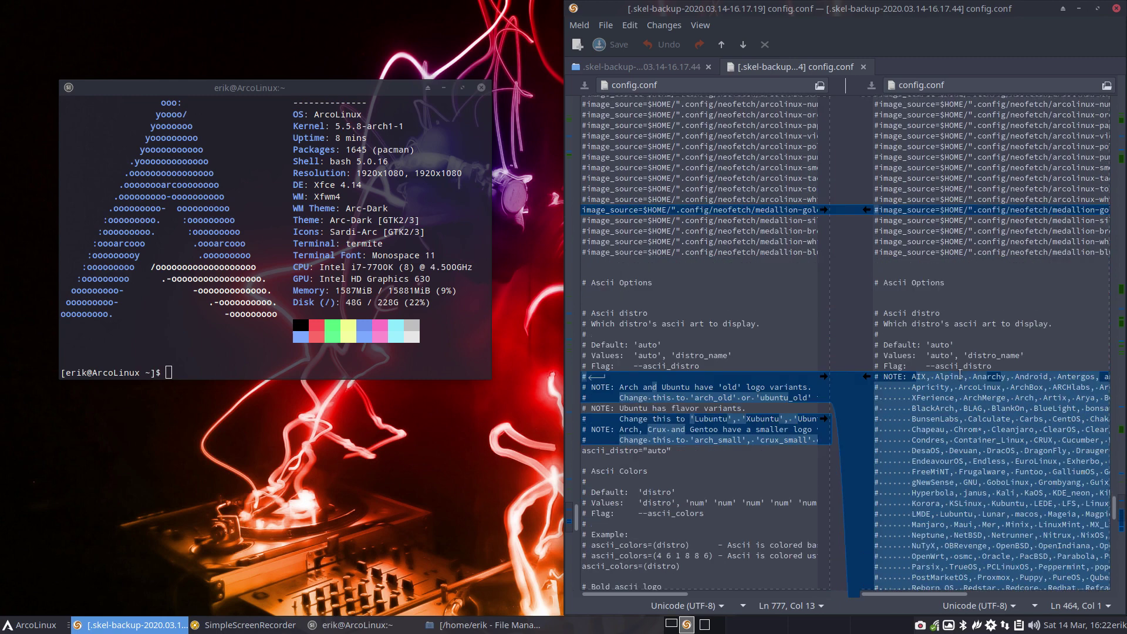
scroll(960, 374, "down", 4)
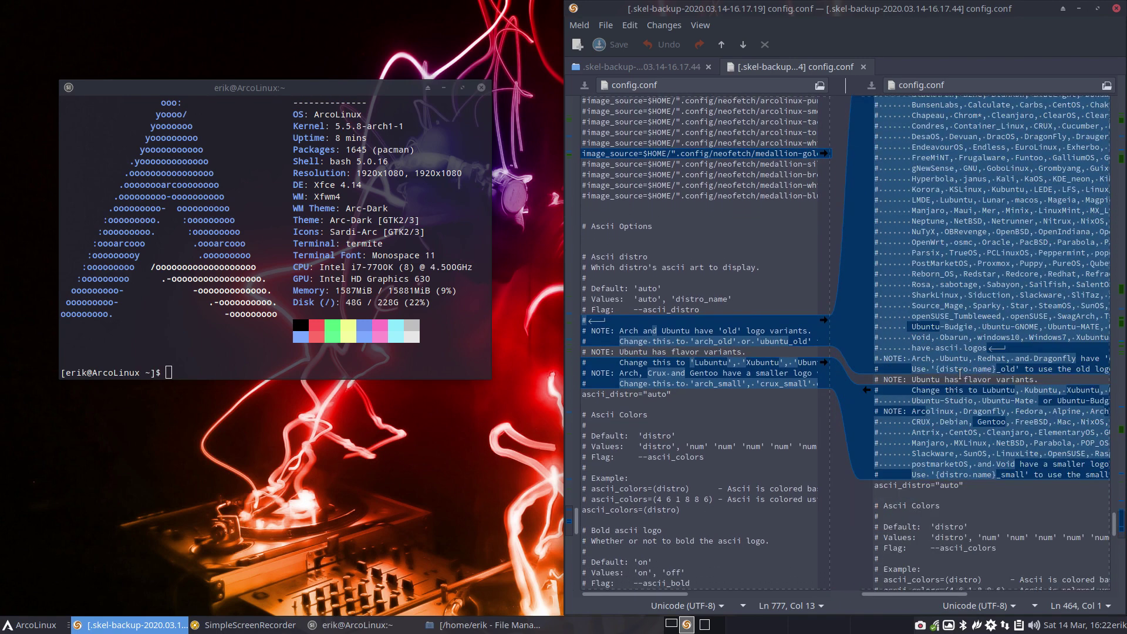
scroll(961, 373, "up", 1)
scroll(960, 333, "up", 2)
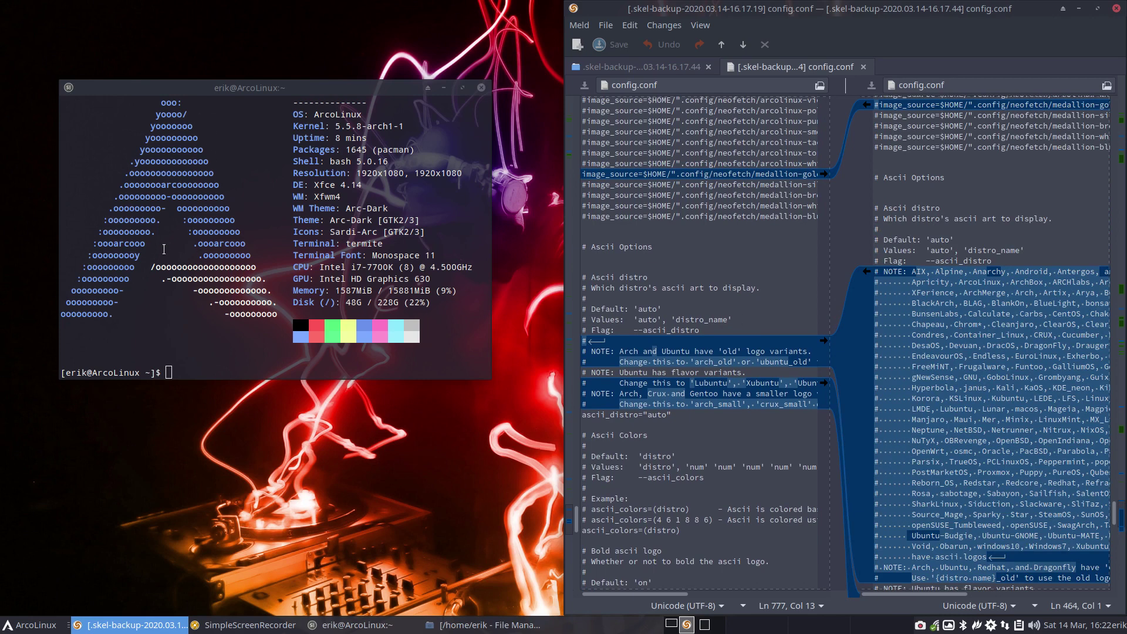
- Rerun neofetch in the terminal
left_click(164, 249)
type("neofetch")
key("Return")
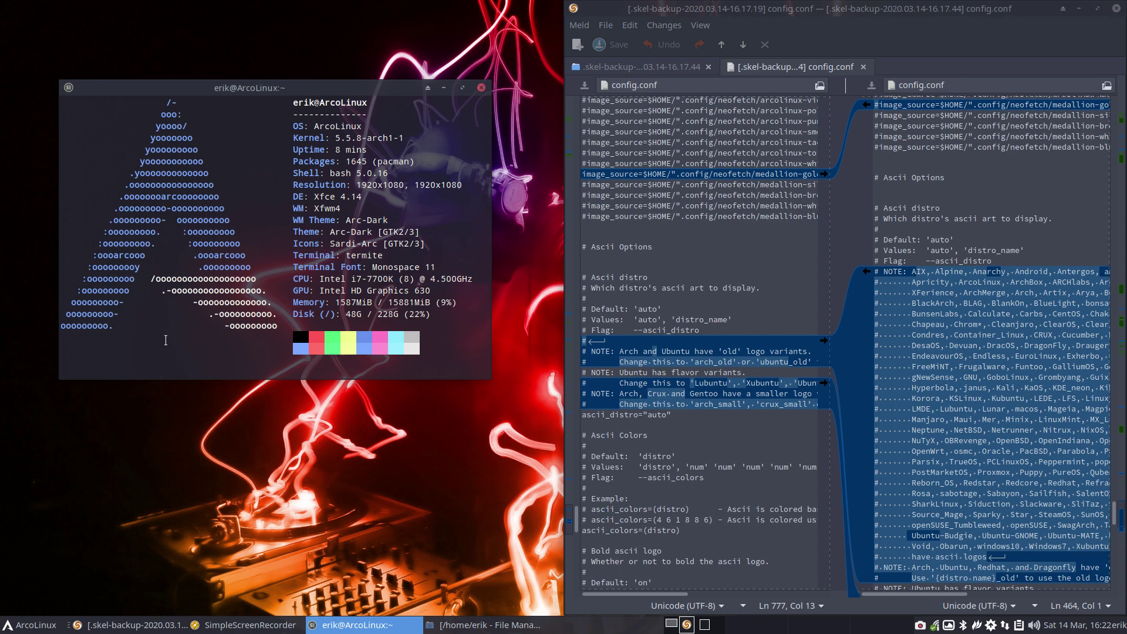
- Pick a distro from the supported list and run neofetch --ascii_distro FreeBSD
double_click(925, 398)
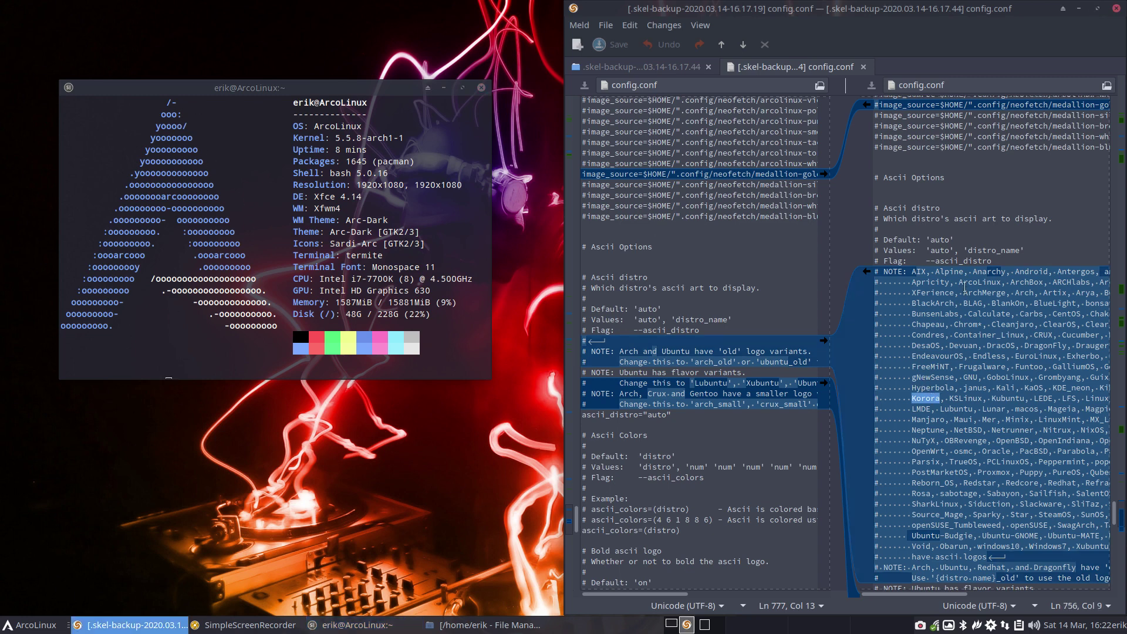
left_click(263, 340)
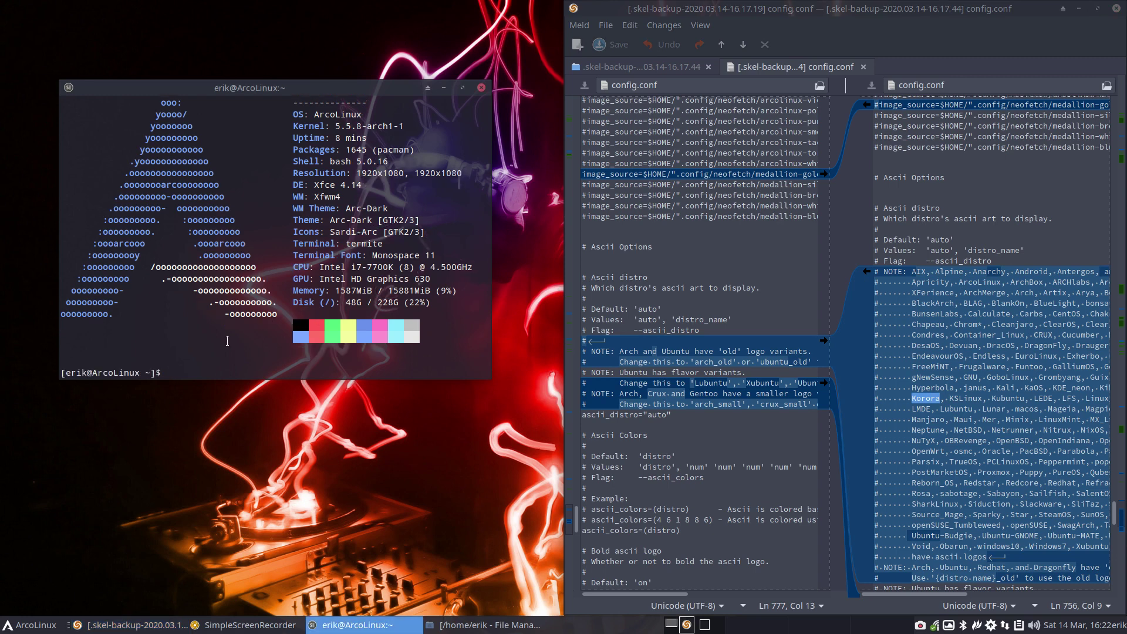
type("neofetch")
type(" --")
type("asc")
type("ii")
type("_distro ")
type("Free")
type("BSD")
key("Return")
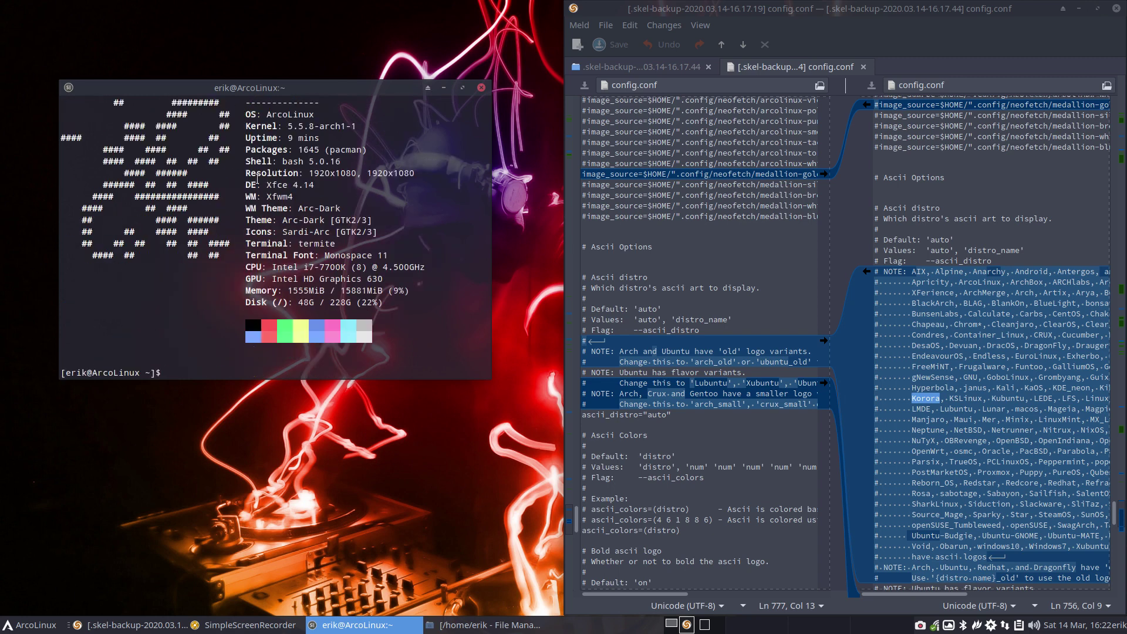
- Highlight the OS: ArcoLinux line and authenticate to launch ArcoLinux Tweak Tool
left_click_drag(240, 114, 320, 114)
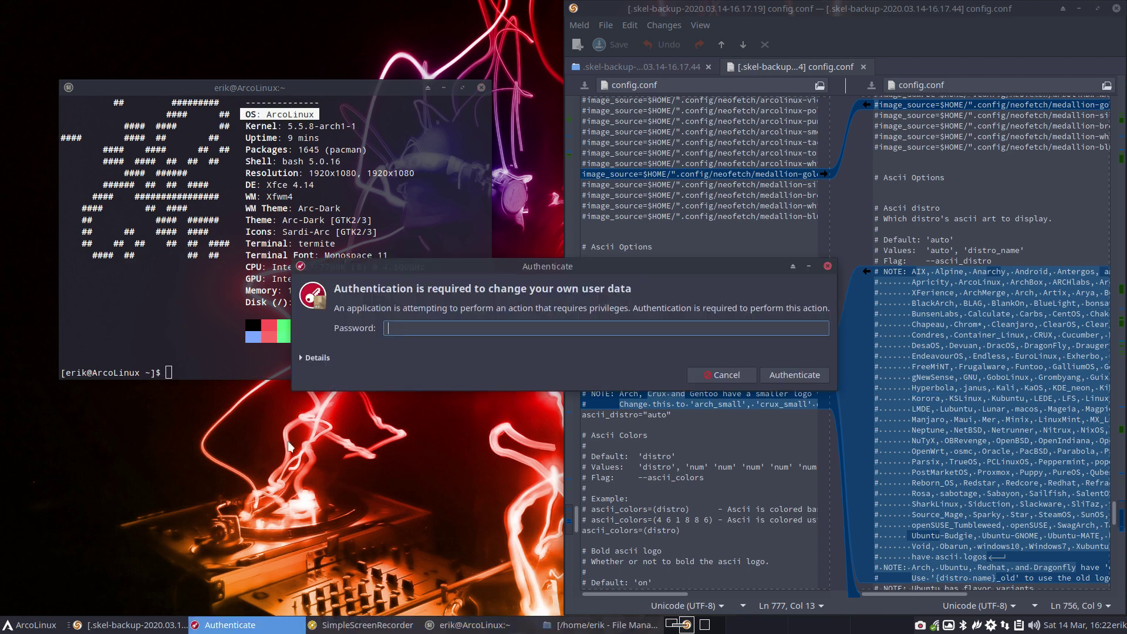
type("*****")
key("Return")
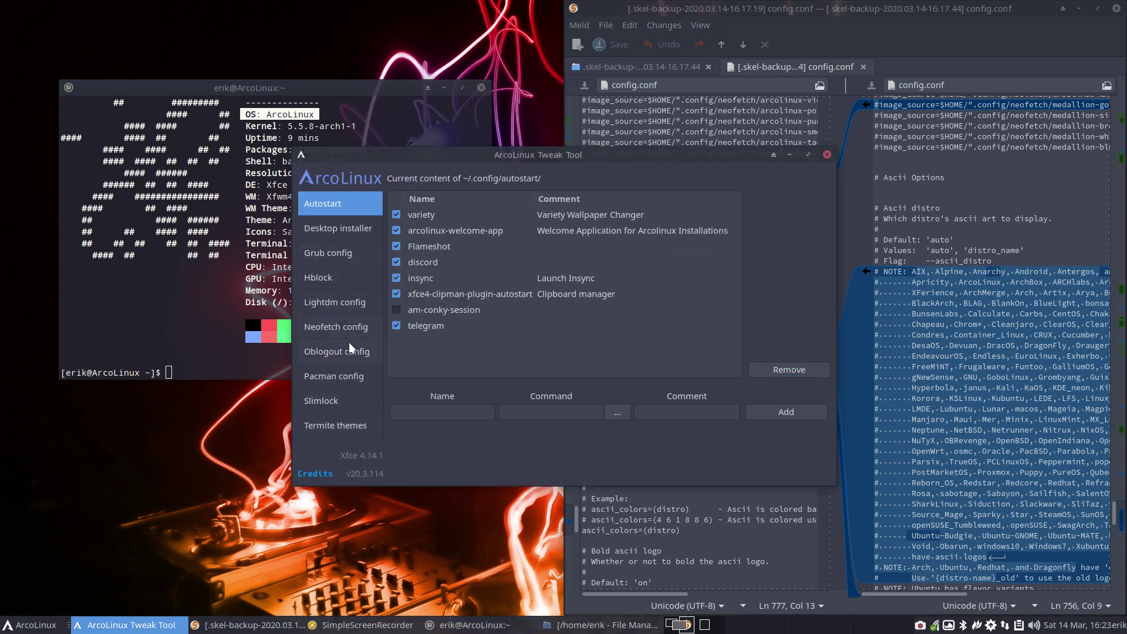
left_click(349, 378)
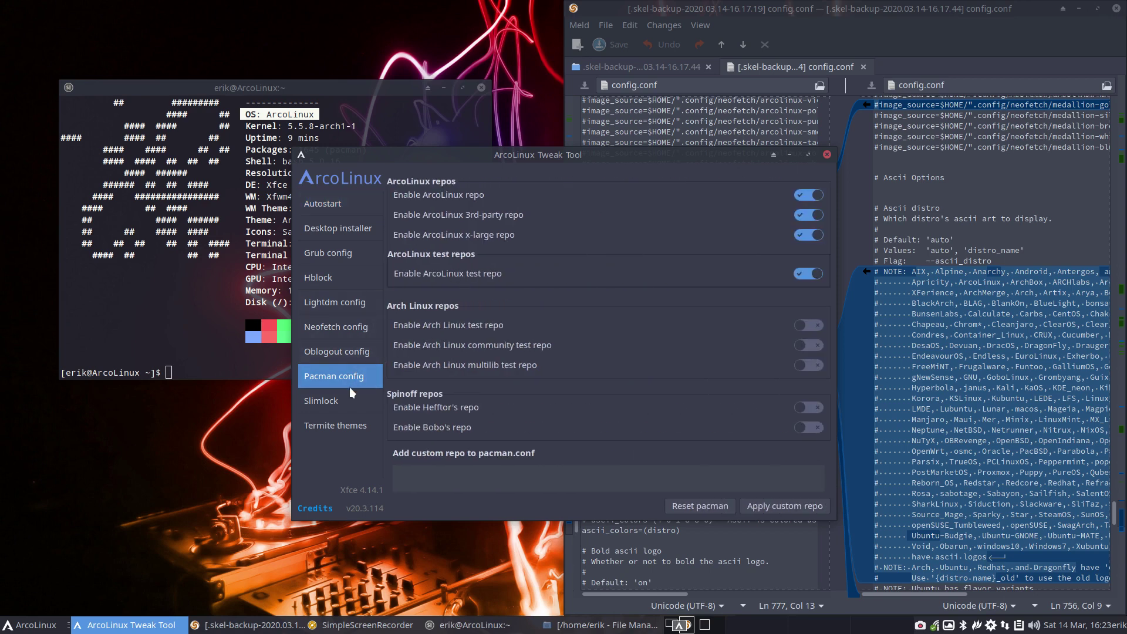
- Uncheck Show os in the Neofetch config, apply it, and open a new terminal
left_click(342, 329)
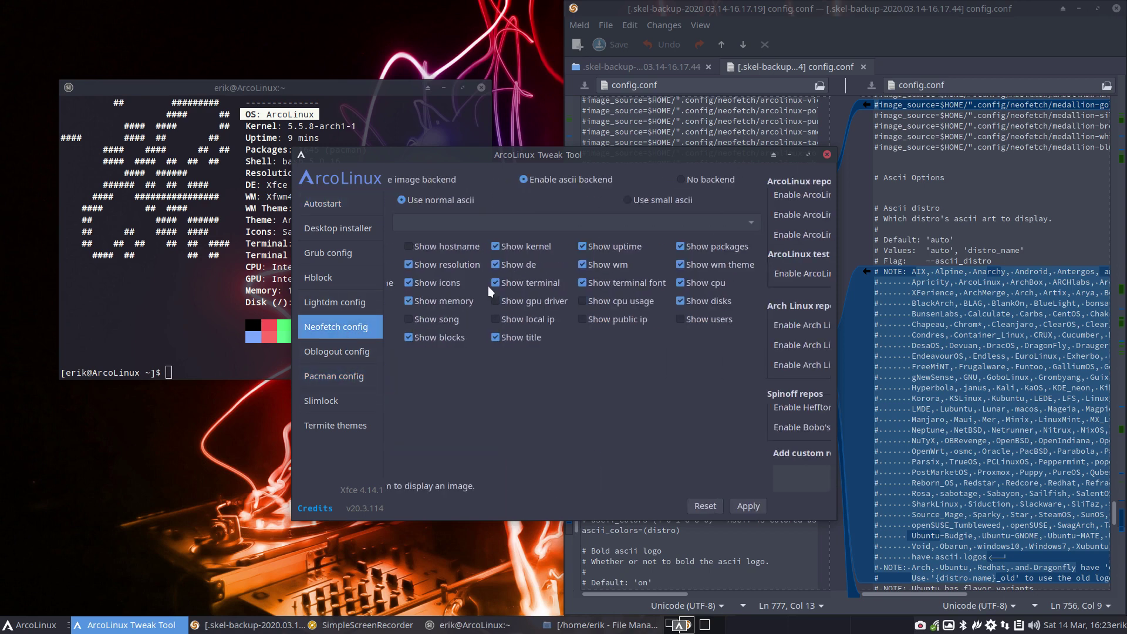
left_click(437, 245)
left_click(804, 504)
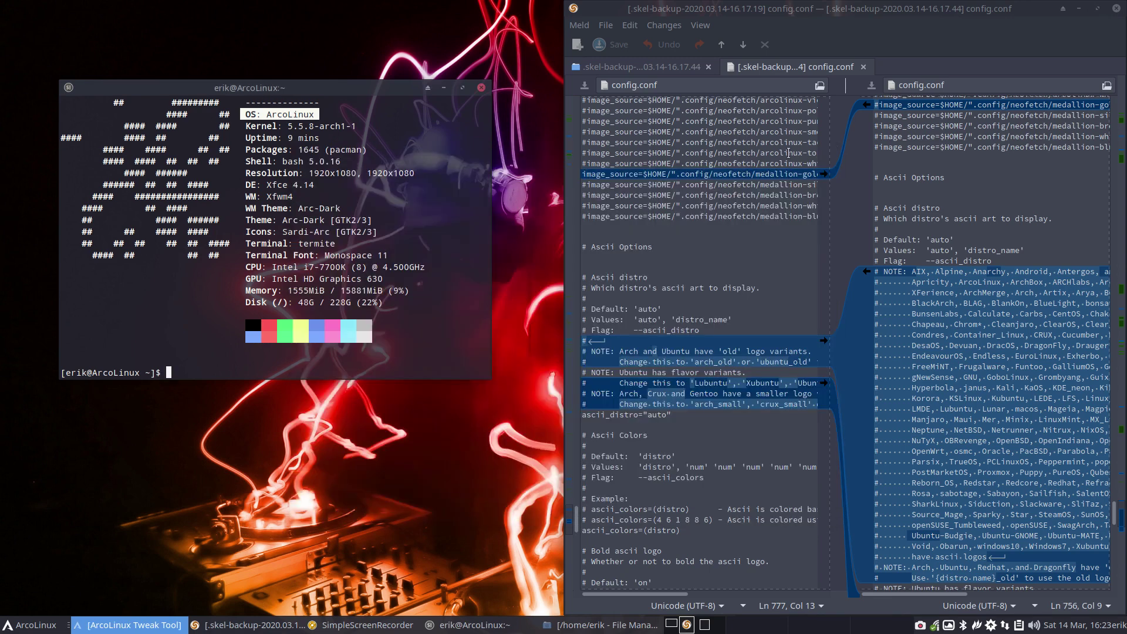
left_click(789, 155)
key("ctrl+alt+t")
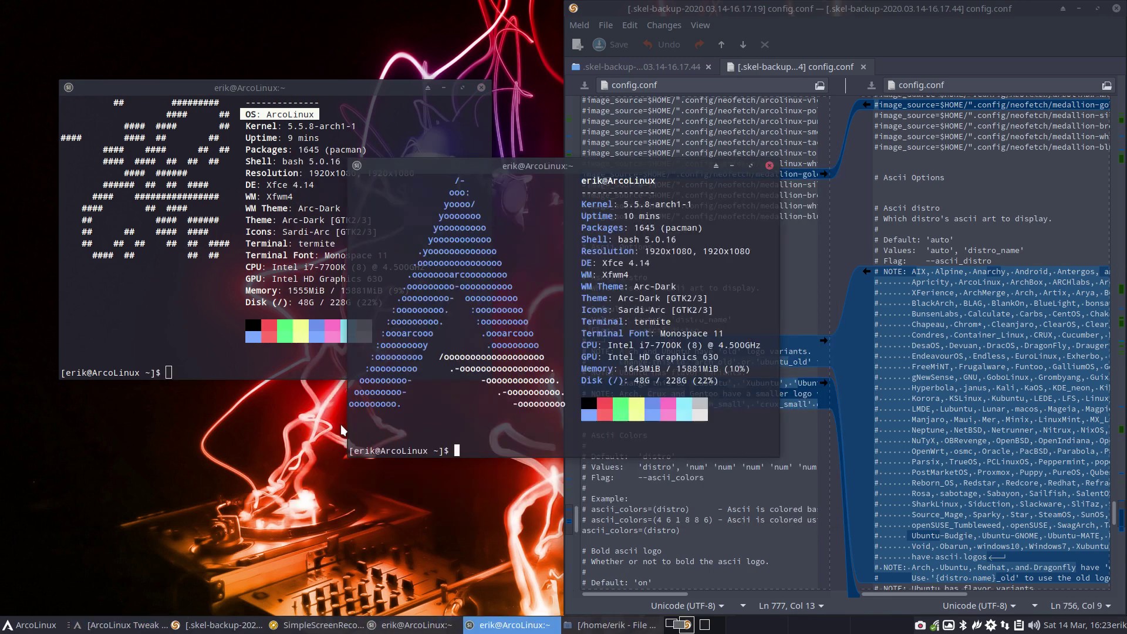
- Close the extra terminal and rerun neofetch with the updated settings
left_click(769, 166)
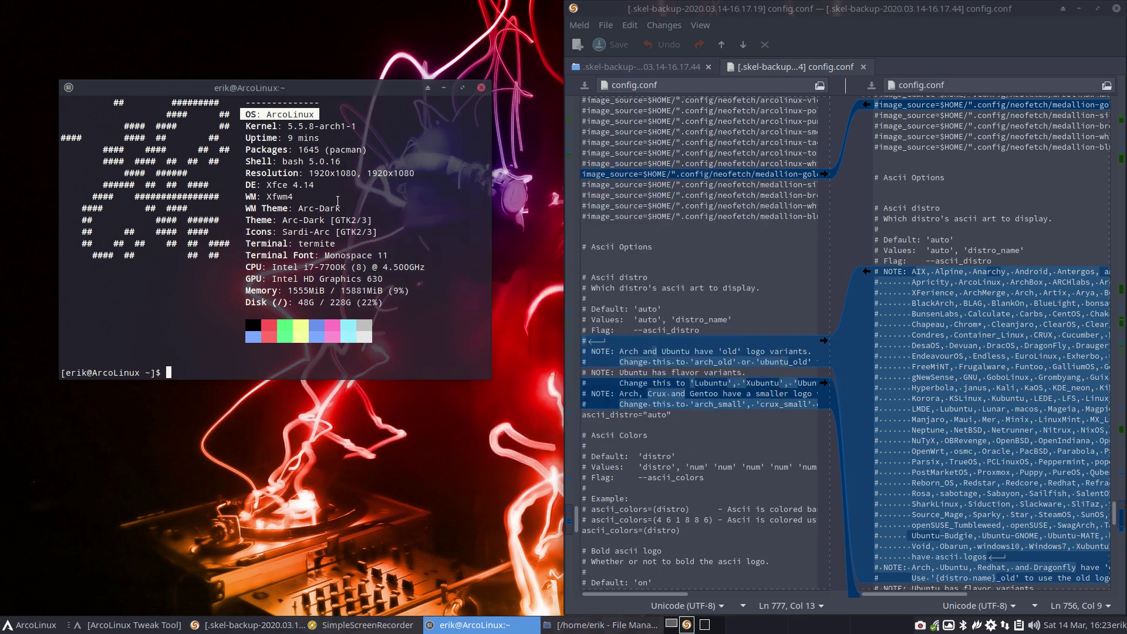
left_click(227, 288)
key("Return")
key("Up")
key("Return")
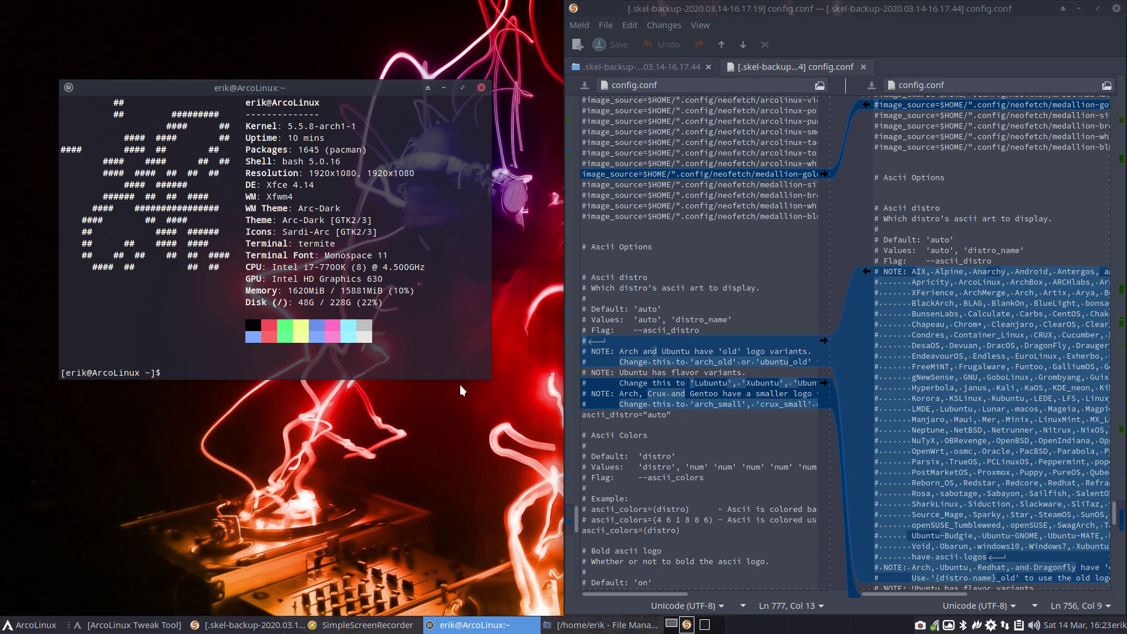
- Preview neofetch with --ascii_distro lubuntu, then manjaro
key("Up")
key("BackSpace")
key("BackSpace")
key("BackSpace")
key("BackSpace")
key("BackSpace")
key("BackSpace")
key("BackSpace")
key("BackSpace")
type("lubuntu")
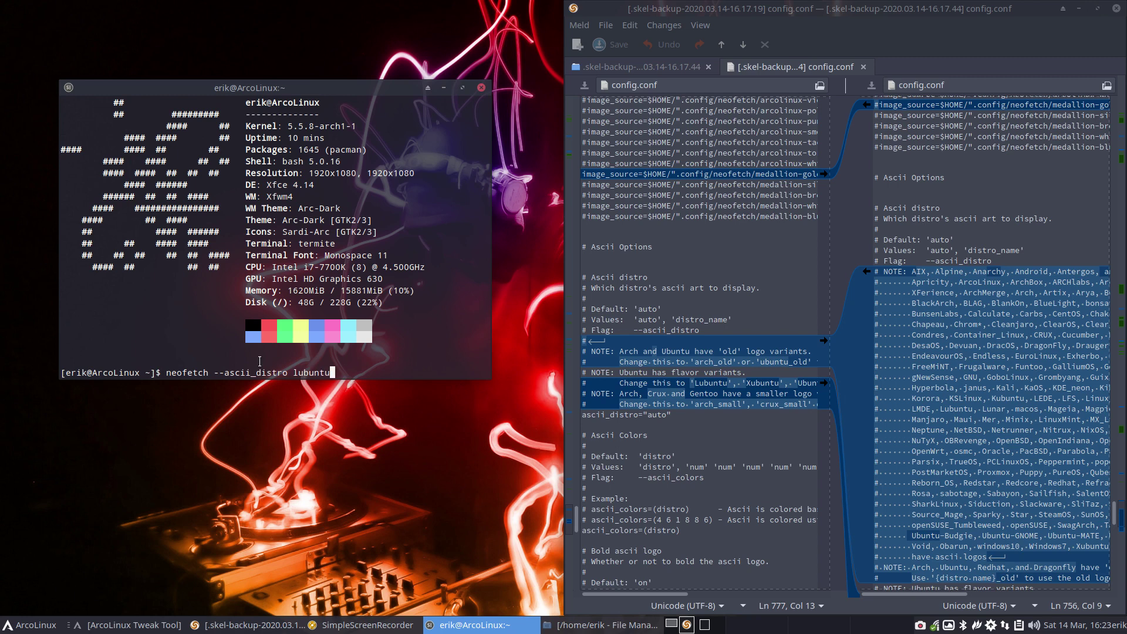
key("Return")
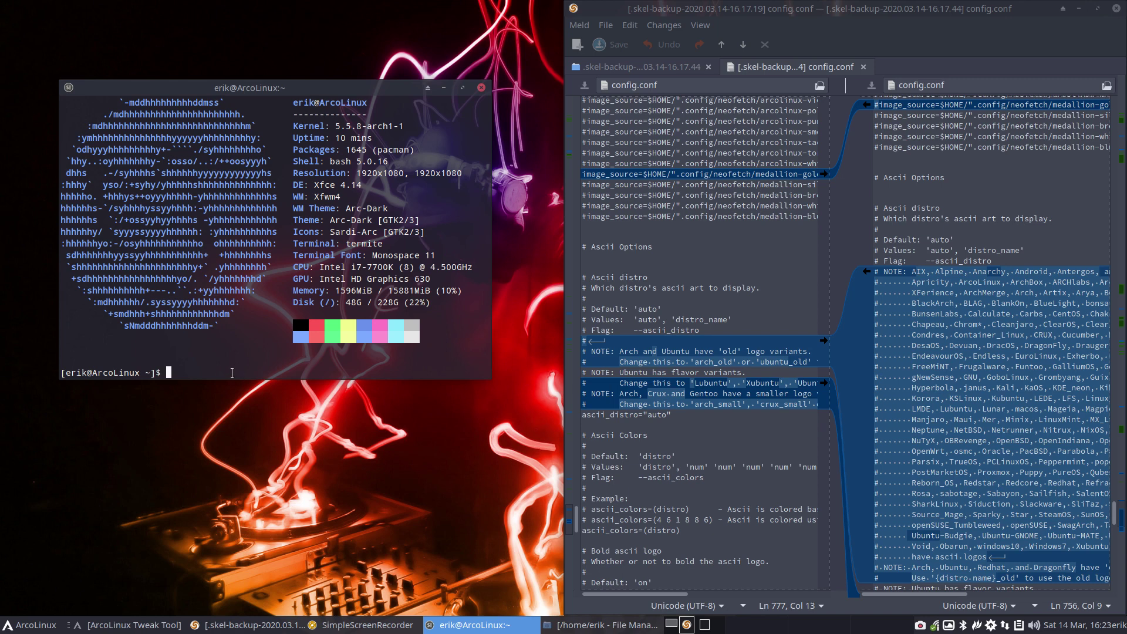
key("Up")
key("BackSpace")
key("BackSpace")
key("BackSpace")
key("BackSpace")
key("BackSpace")
key("BackSpace")
key("BackSpace")
key("BackSpace")
type("manjaro")
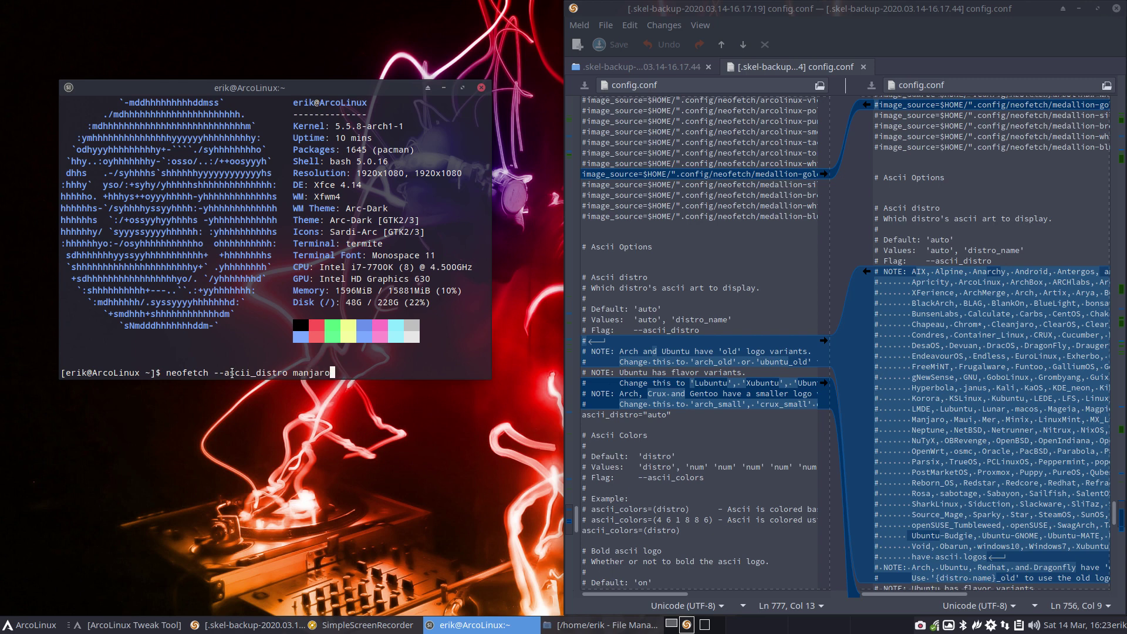
key("Return")
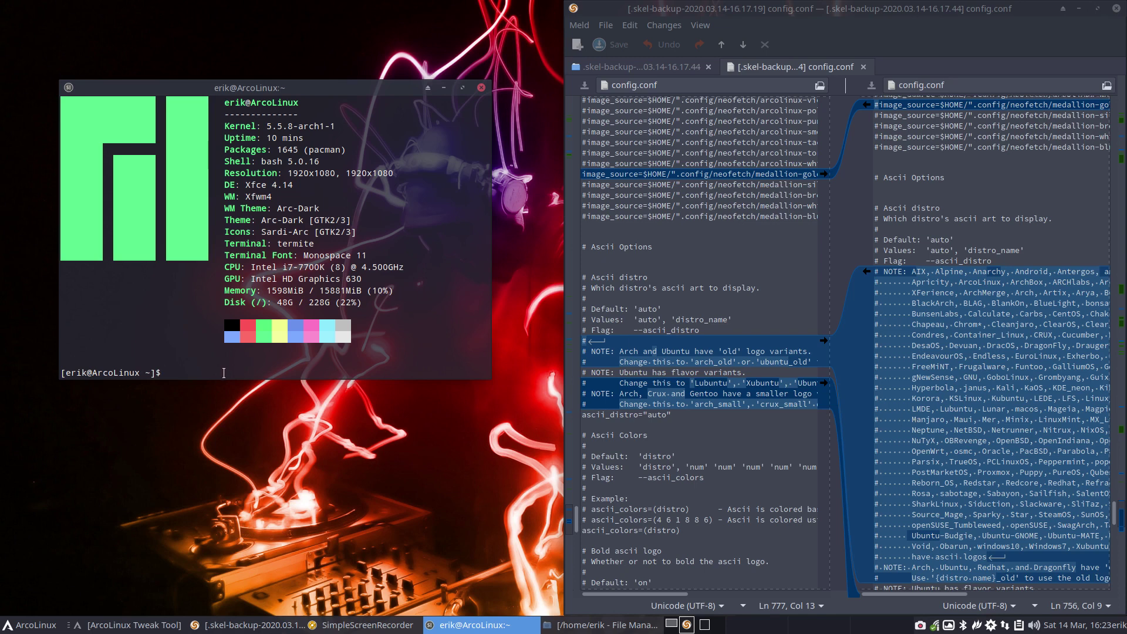
- Run neofetch --ascii_distro reborn_os to show the Reborn OS logo
key("Up")
key("BackSpace")
key("BackSpace")
key("BackSpace")
key("BackSpace")
key("BackSpace")
key("BackSpace")
key("BackSpace")
type("renp")
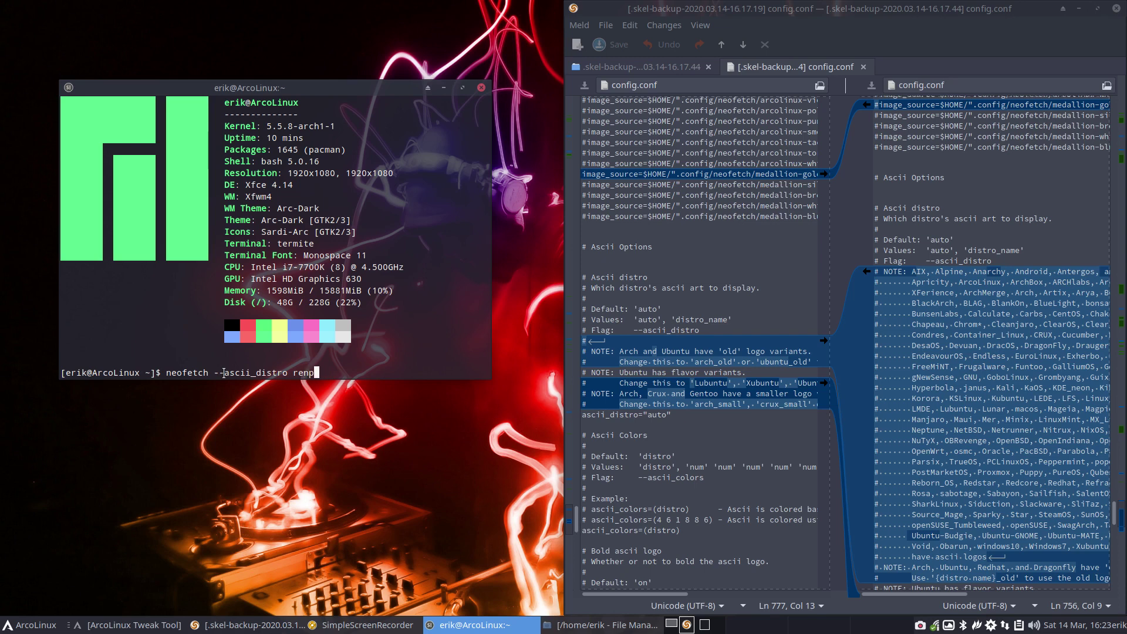
key("BackSpace")
key("BackSpace")
type("born_os")
key("Return")
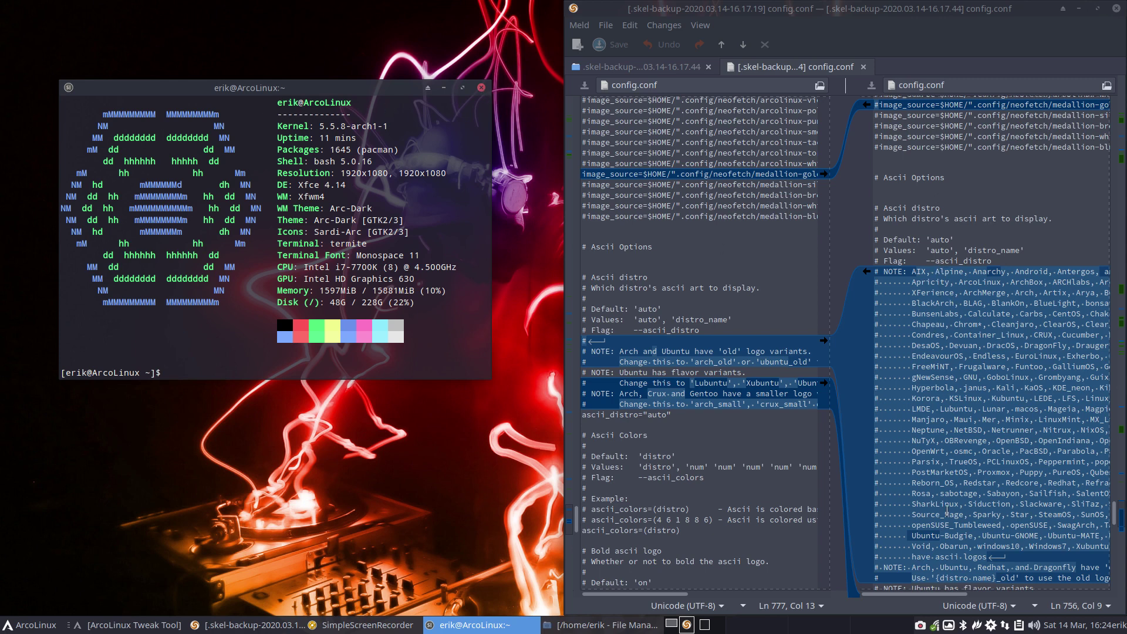
- Close the neofetch terminal and the config.conf comparison, selecting logo-config.conf in the folder view
scroll(945, 513, "down", 5)
scroll(945, 512, "down", 20)
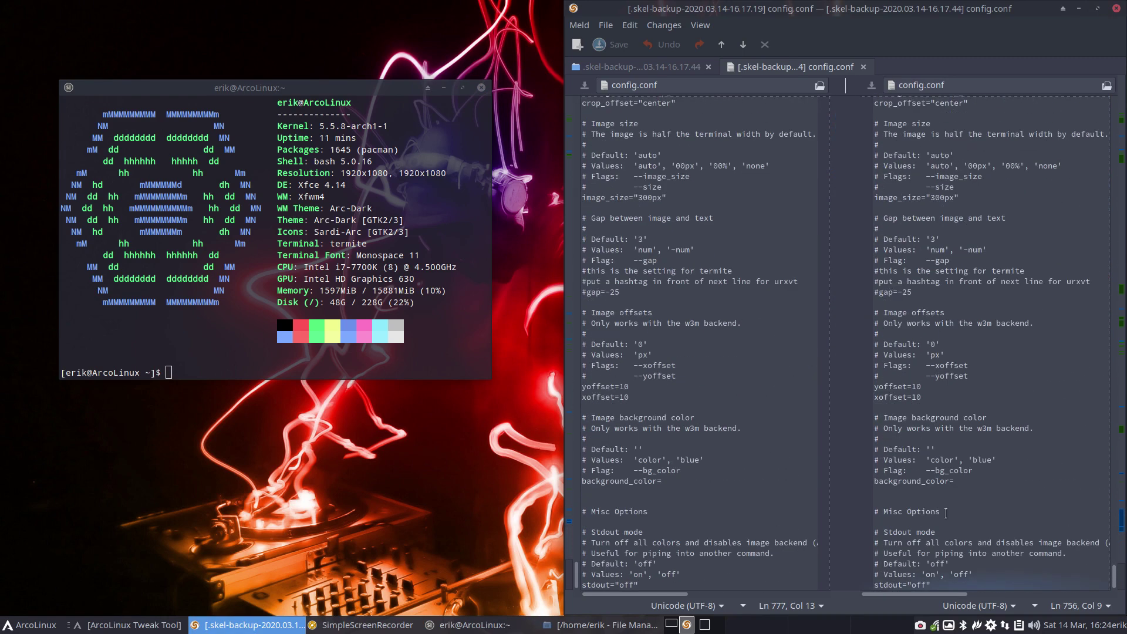
left_click(480, 88)
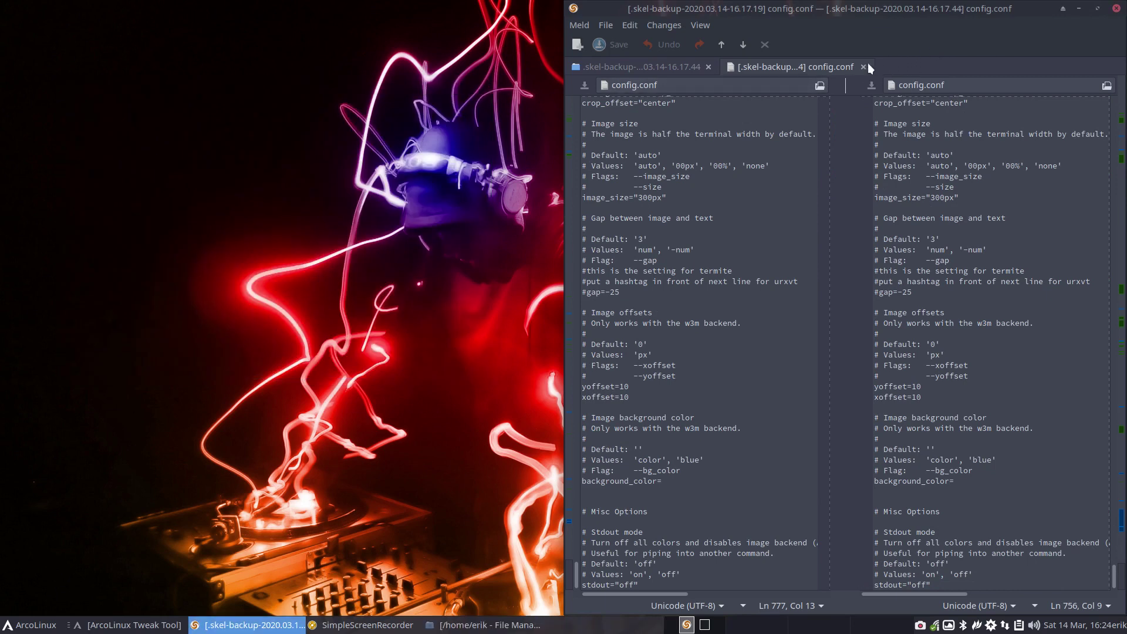
left_click(864, 63)
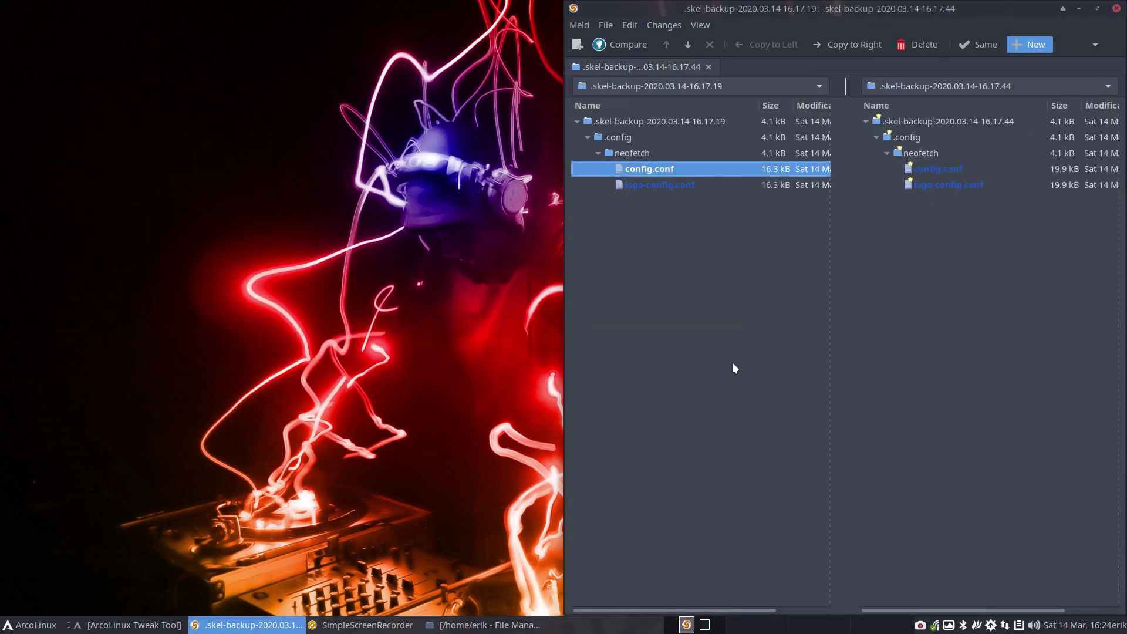
left_click(657, 182)
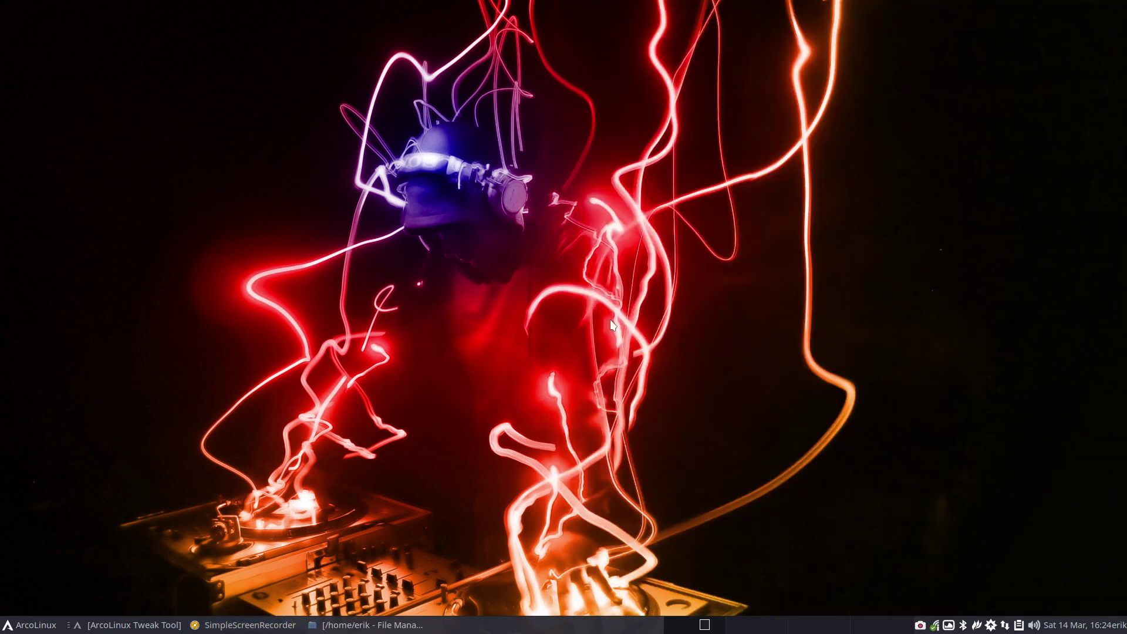
- Browse Thunar to ~/.config/neofetch, select config.conf and config.conf.bak, then raise the Tweak Tool
left_click(367, 624)
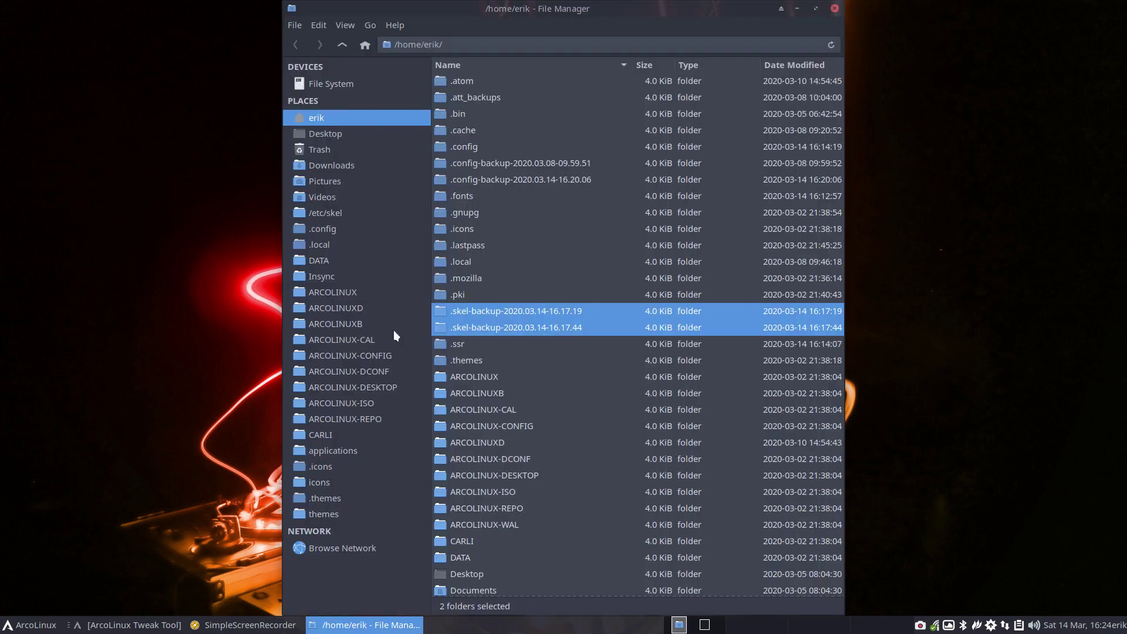
double_click(476, 145)
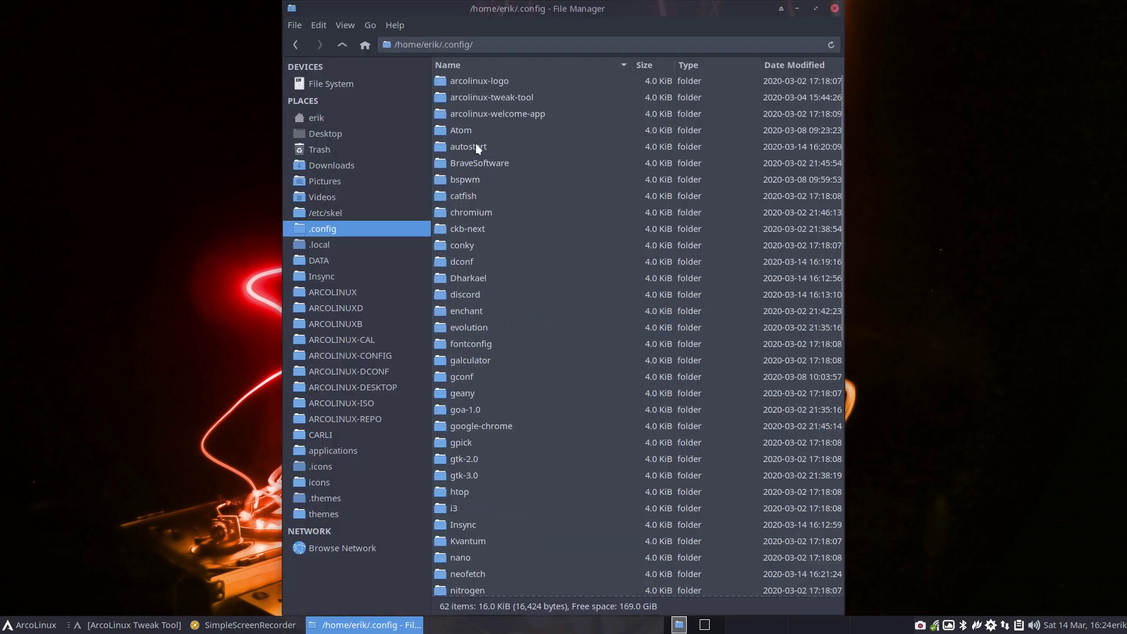
scroll(508, 467, "down", 8)
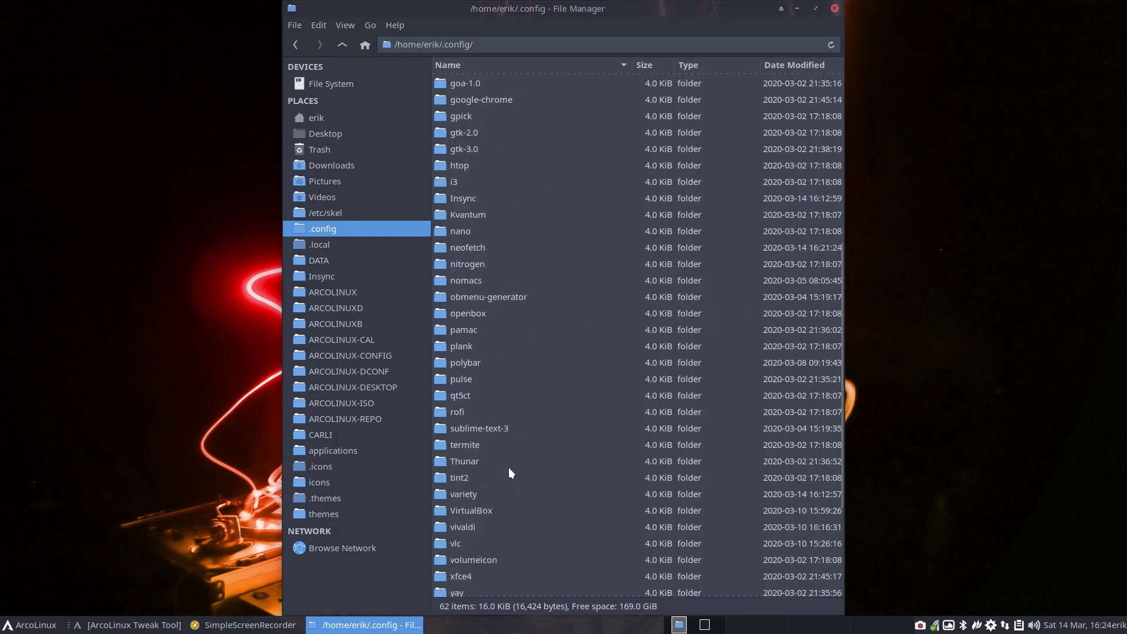
scroll(508, 472, "down", 1)
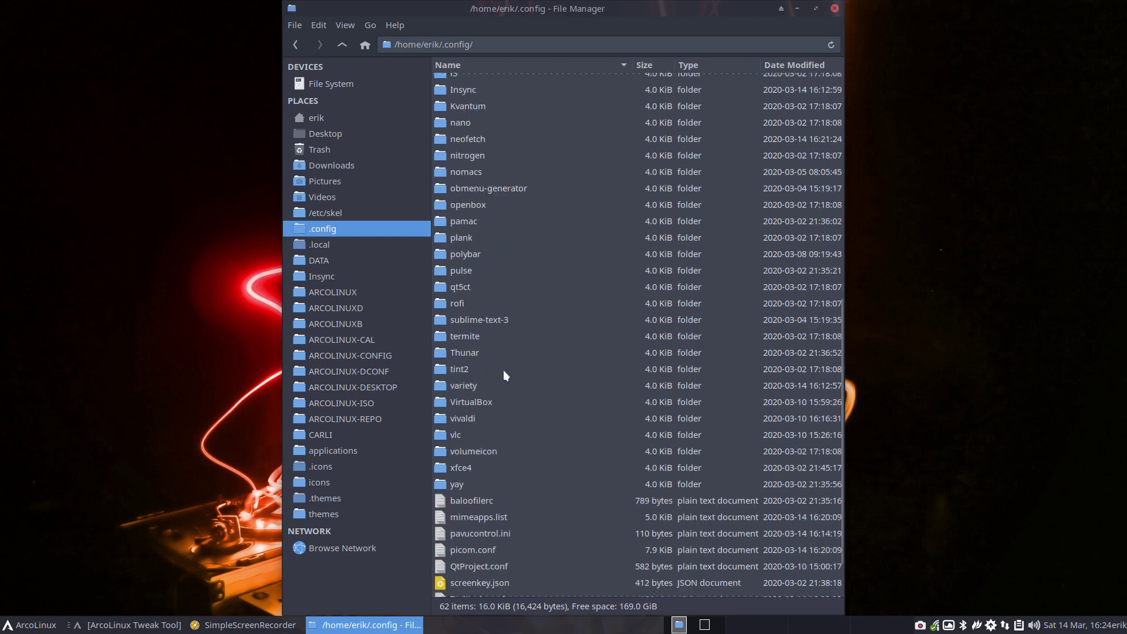
double_click(471, 141)
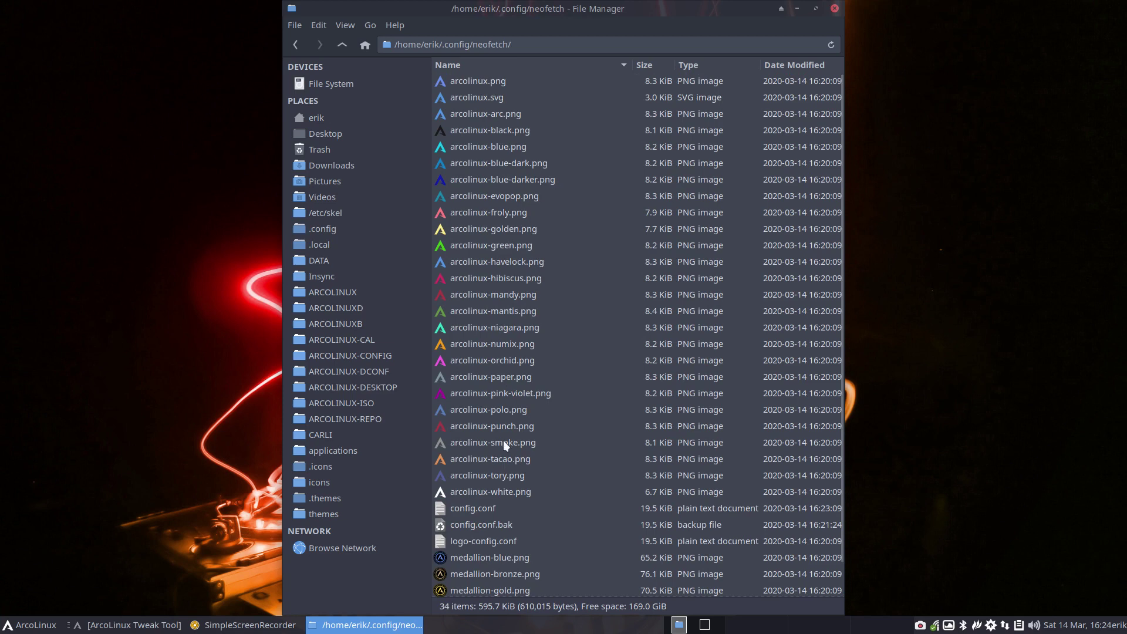
scroll(503, 440, "down", 1)
left_click(491, 475)
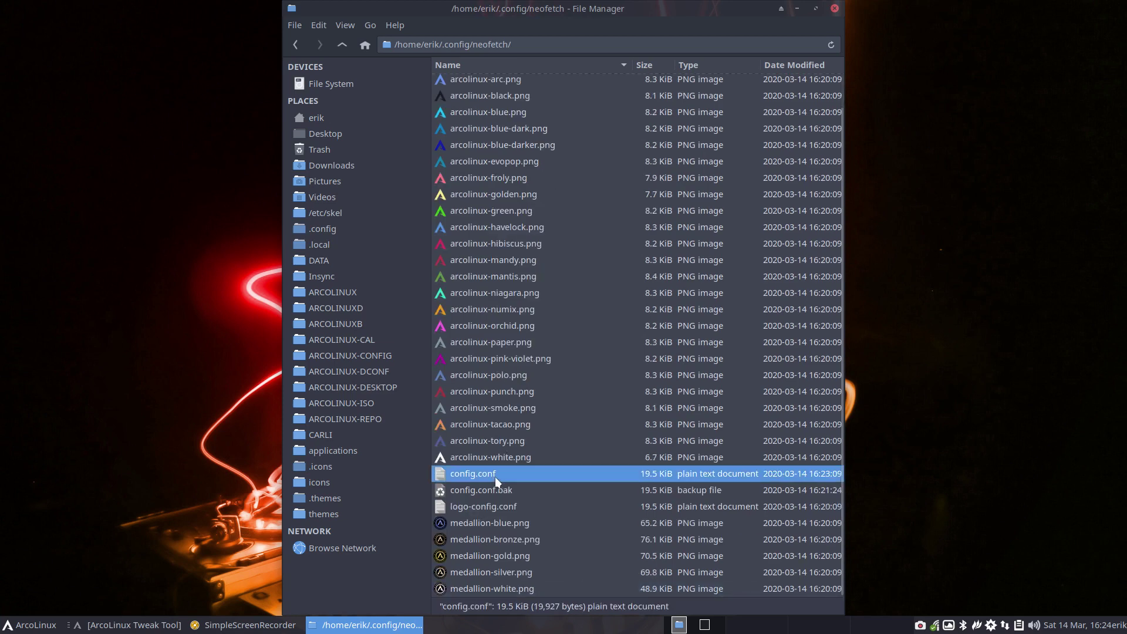
left_click(504, 490)
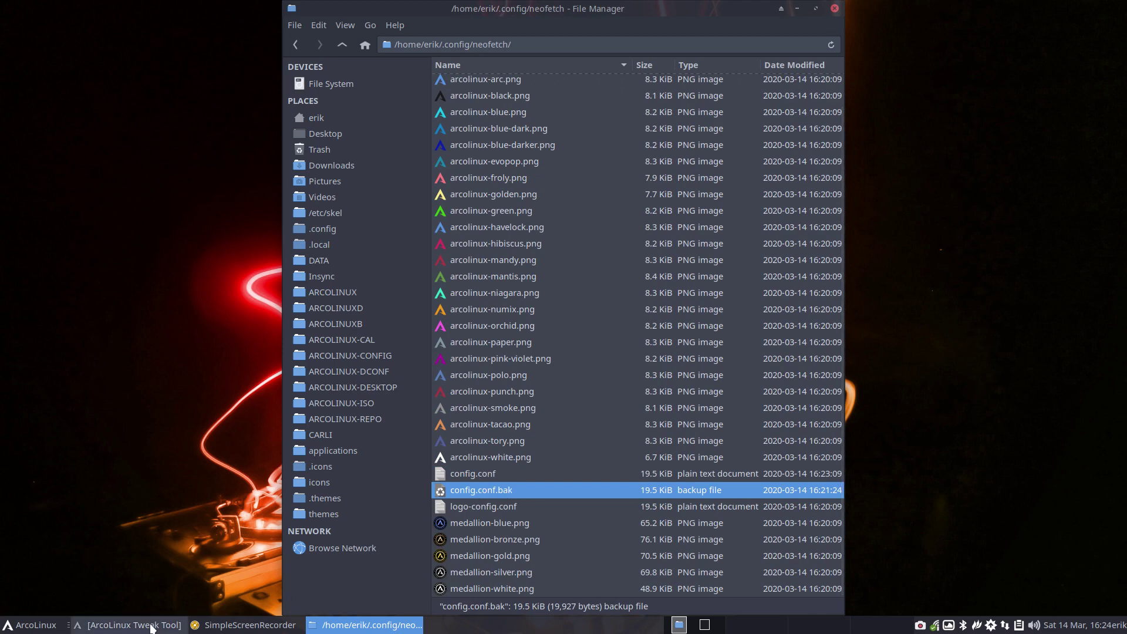
left_click(131, 624)
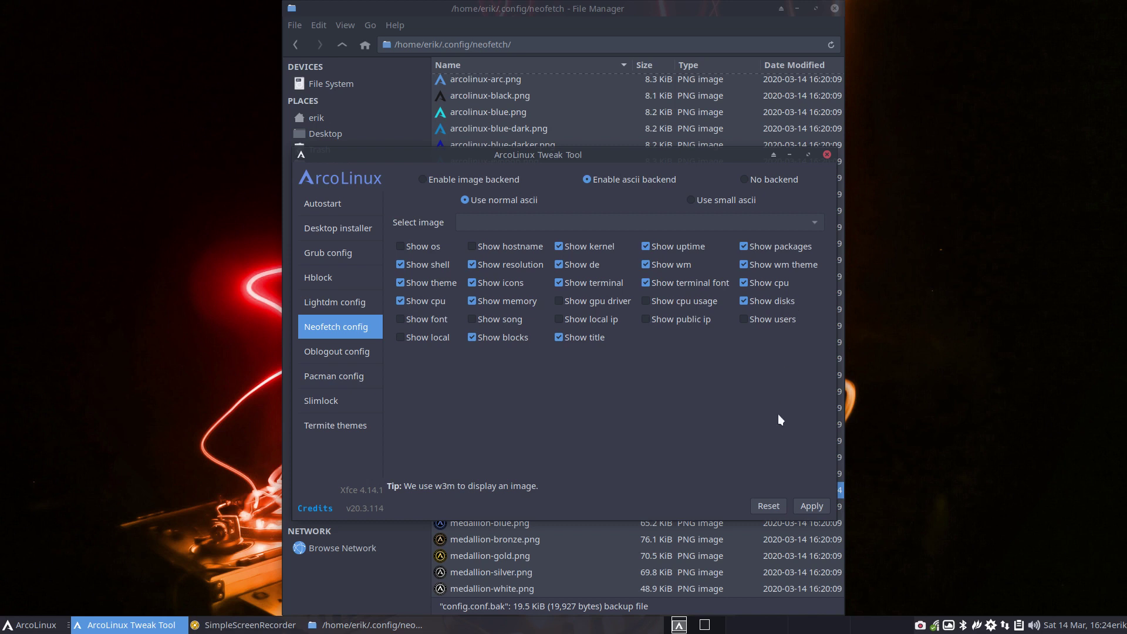
- Reset and apply default Neofetch settings, close the tool, and check neofetch in a terminal
left_click(772, 506)
left_click(811, 506)
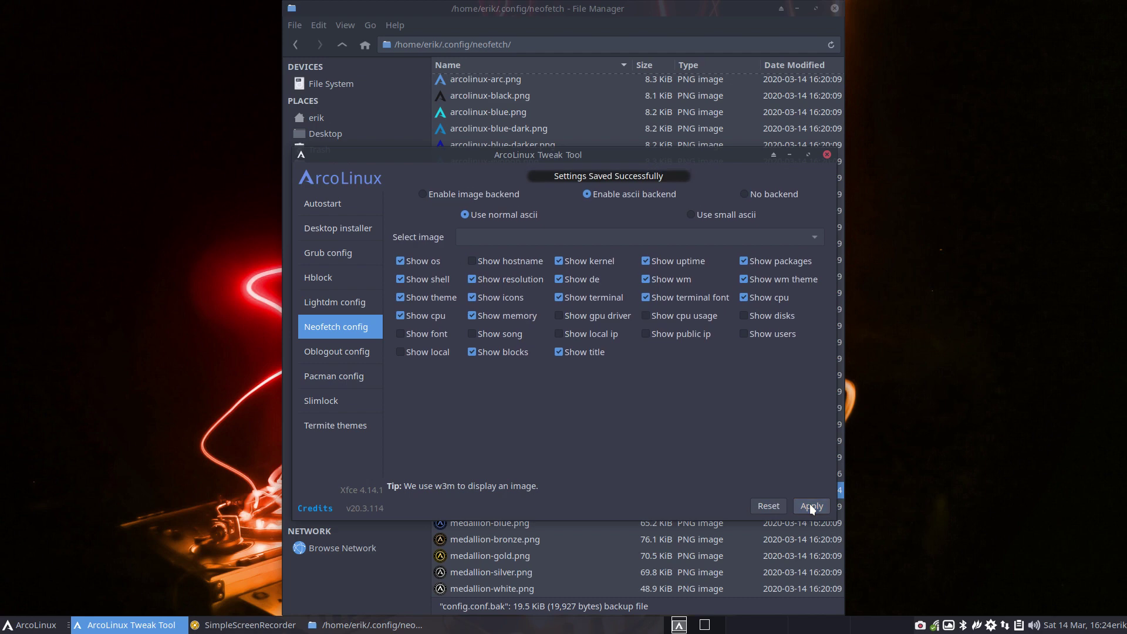
left_click(827, 155)
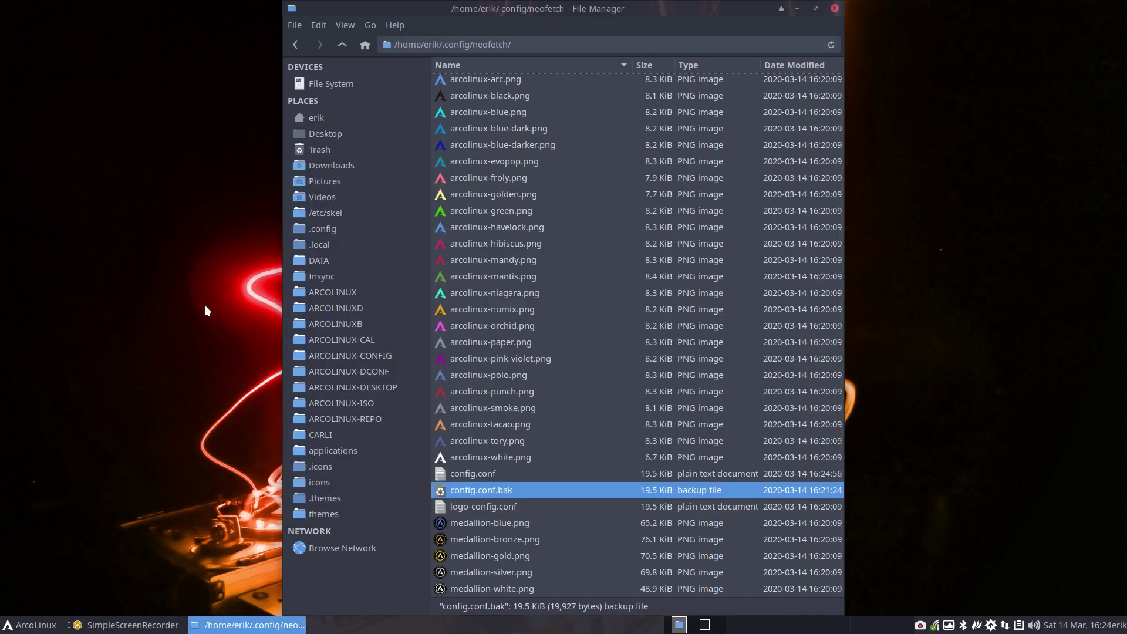
key("ctrl+alt+t")
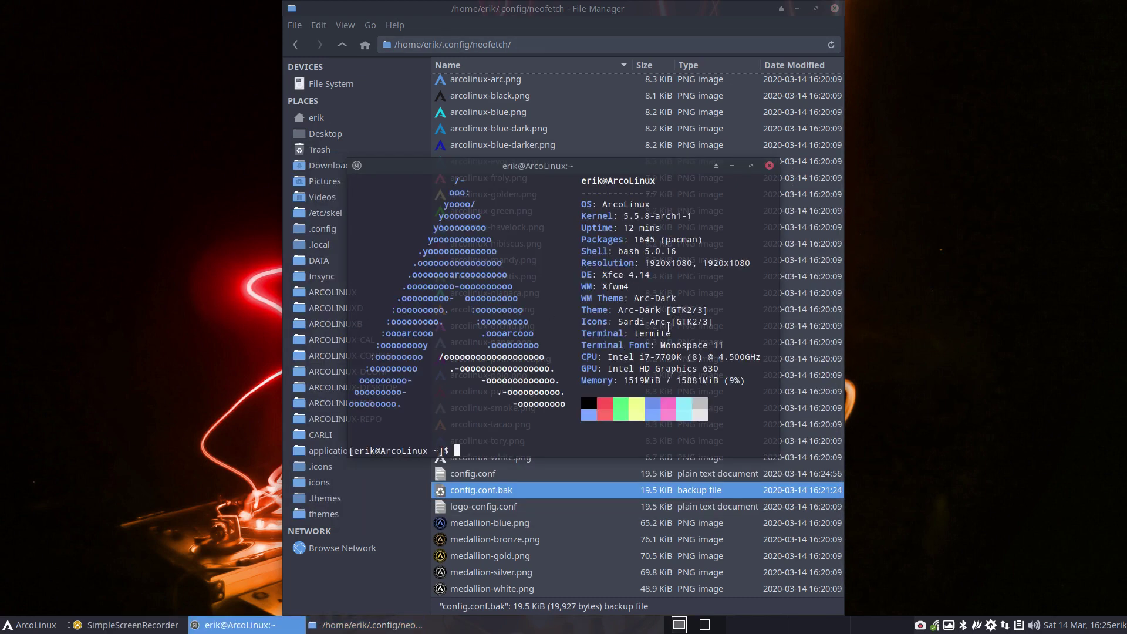
left_click(768, 166)
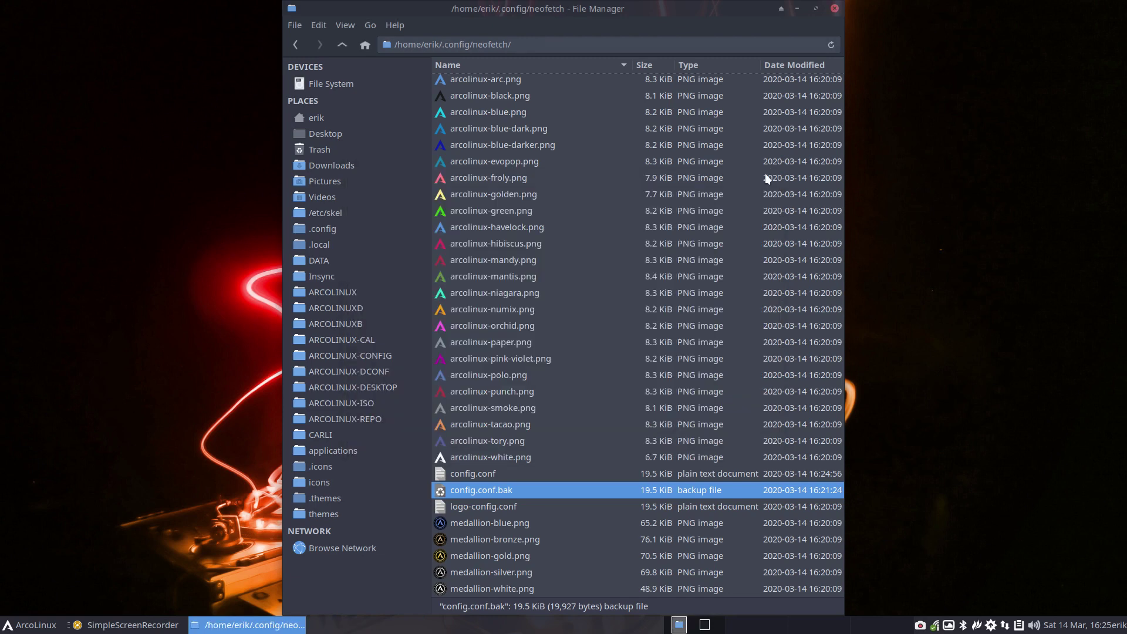
- Compare config.conf with logo-config.conf in a maximized Meld window
left_click(524, 473)
left_click(508, 506, "ctrl")
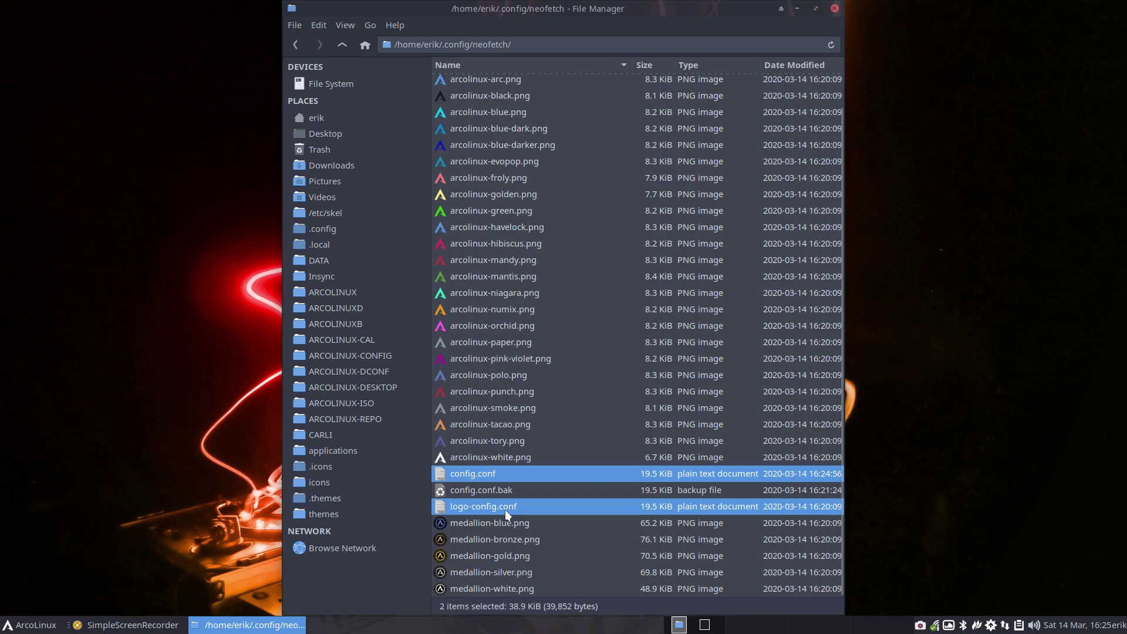
right_click(508, 505)
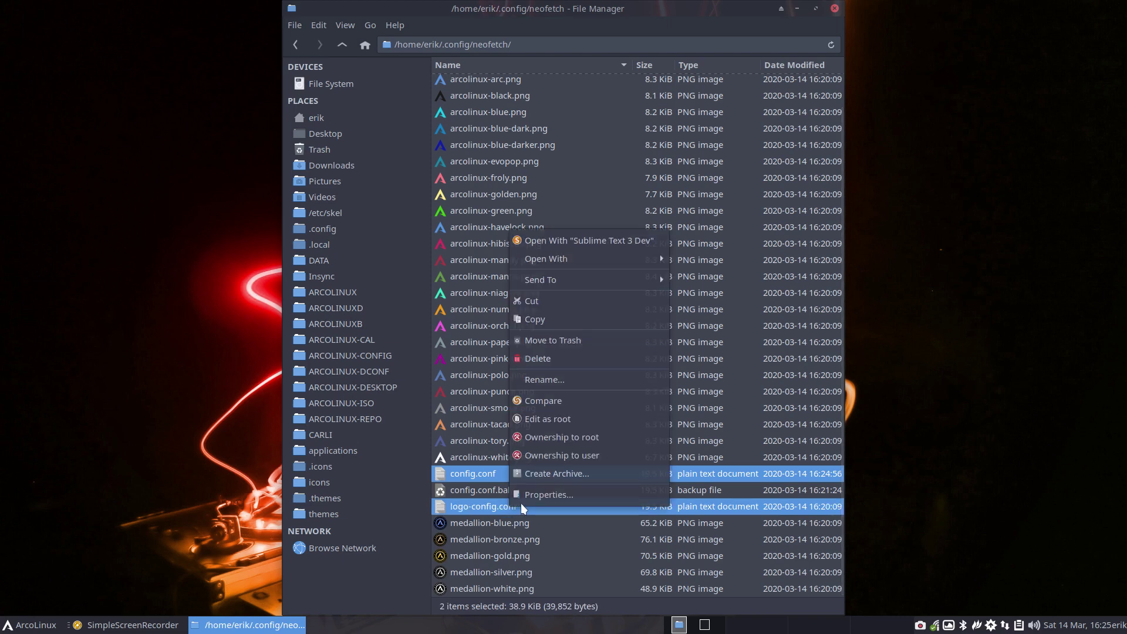
left_click(560, 404)
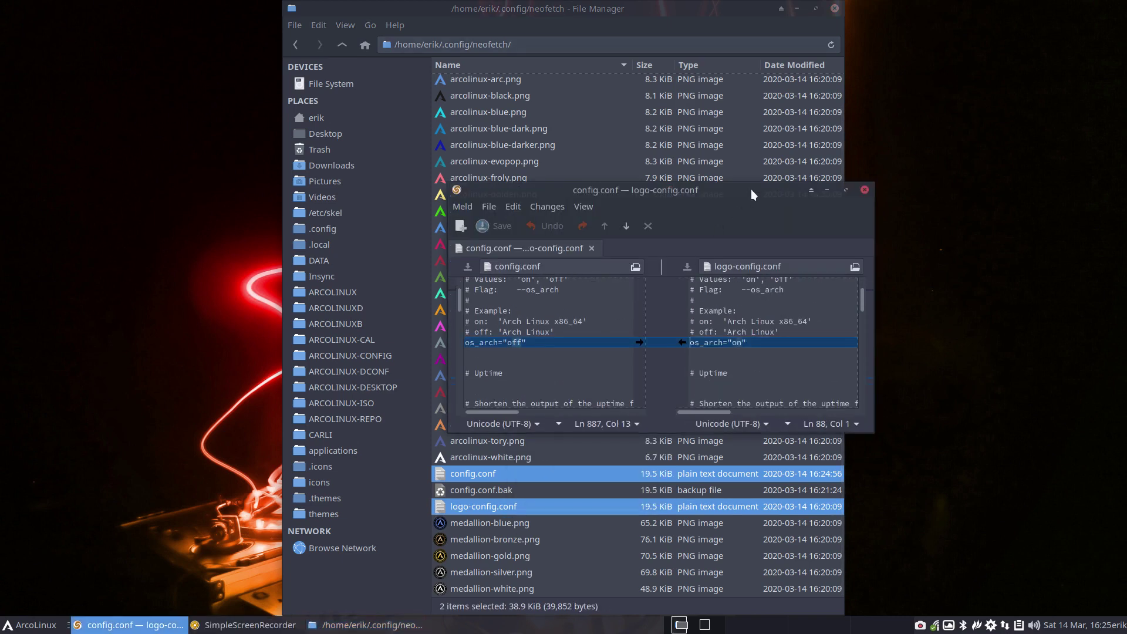
double_click(750, 189)
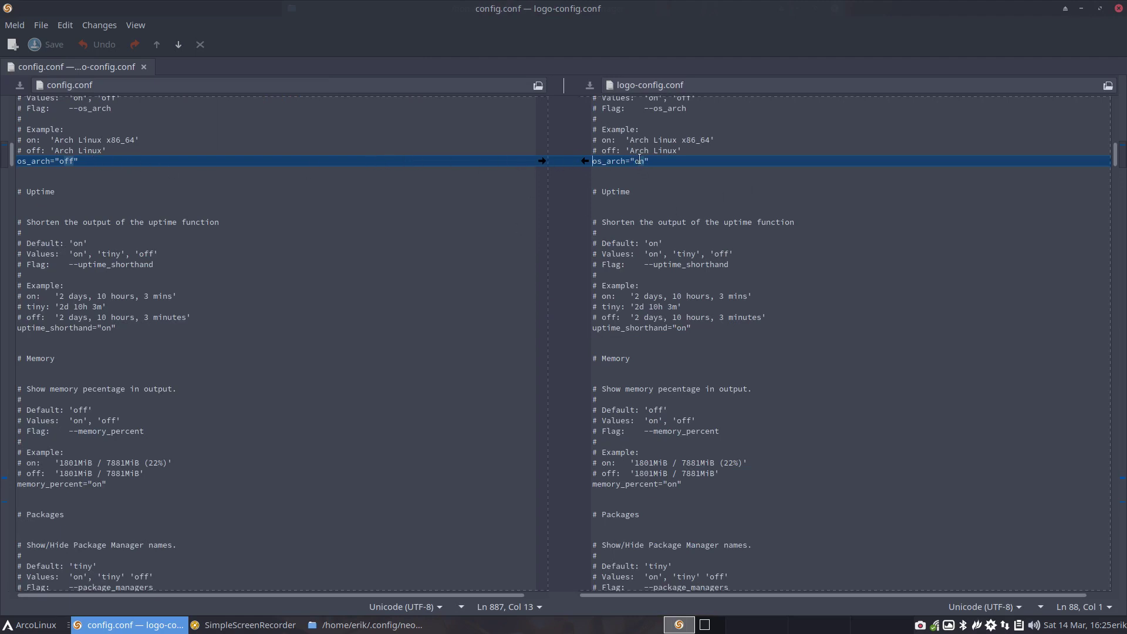
- Change logo-config.conf's os_arch value from on to off and close the comparison
double_click(639, 161)
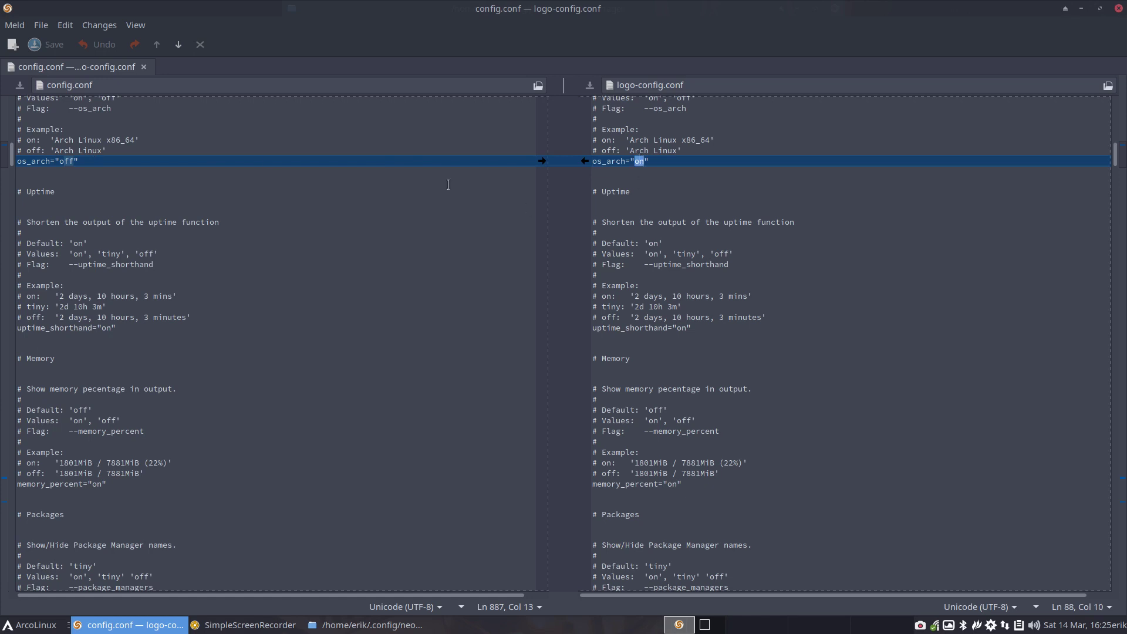
type("off")
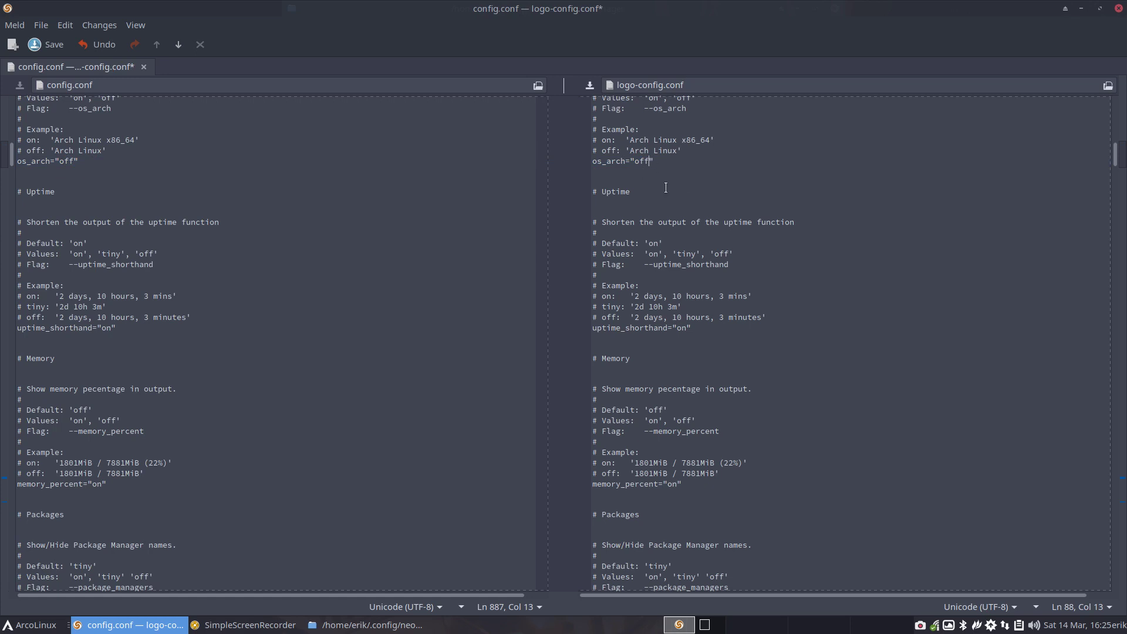
left_click(490, 204)
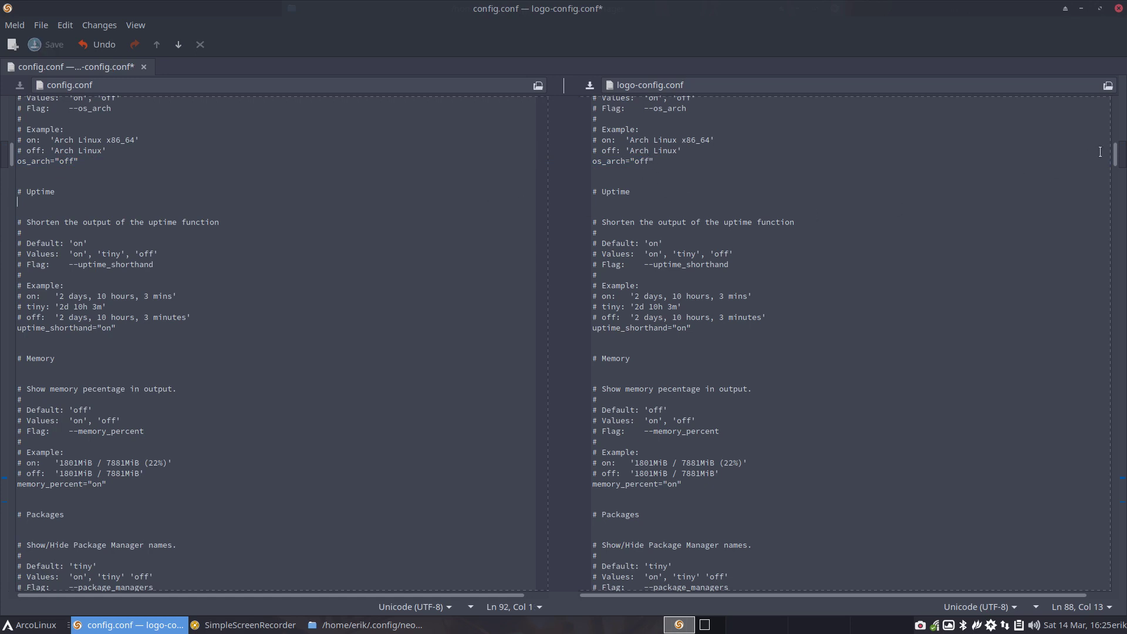
left_click(143, 66)
- Save logo-config.conf, close Meld, and compare config.conf with logo-config.conf again
left_click(650, 387)
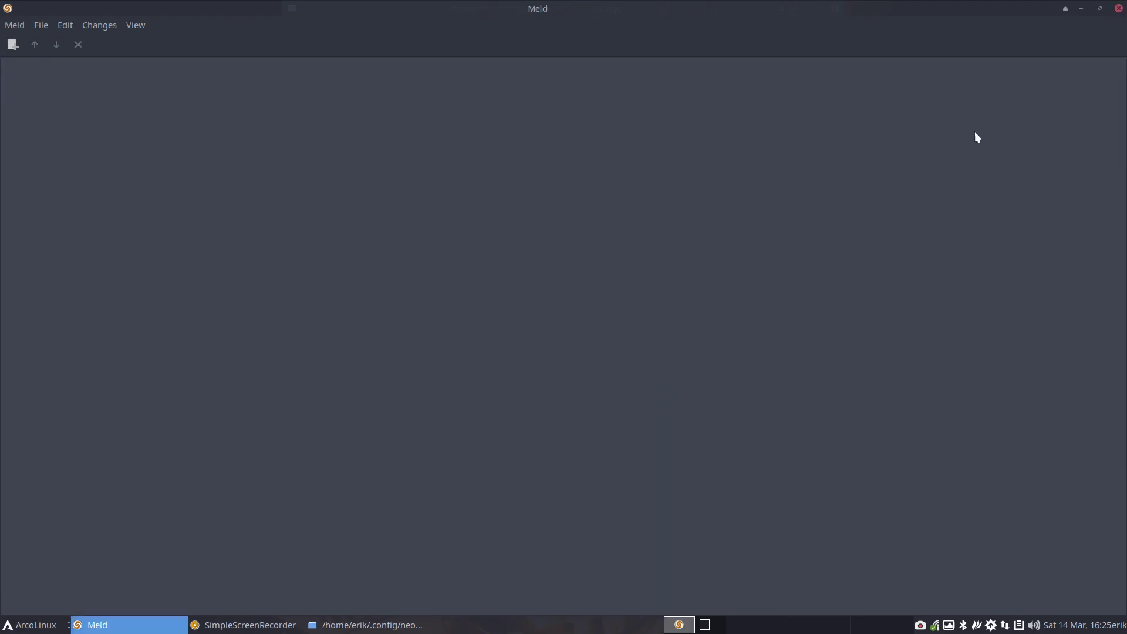
left_click(1118, 9)
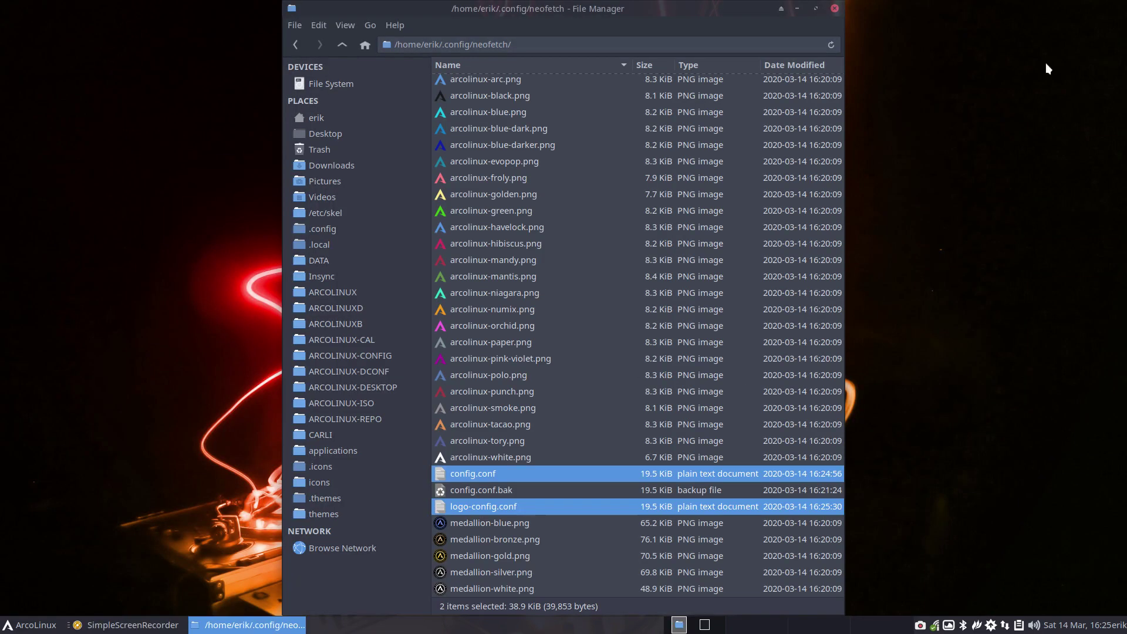
right_click(484, 474)
left_click(539, 374)
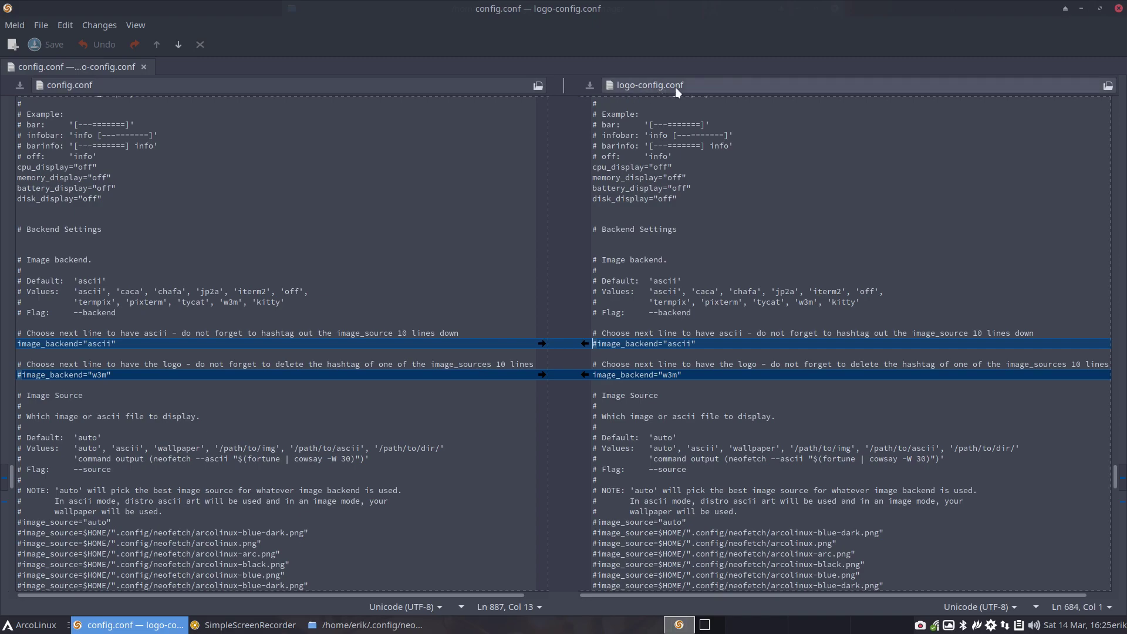
scroll(724, 401, "down", 15)
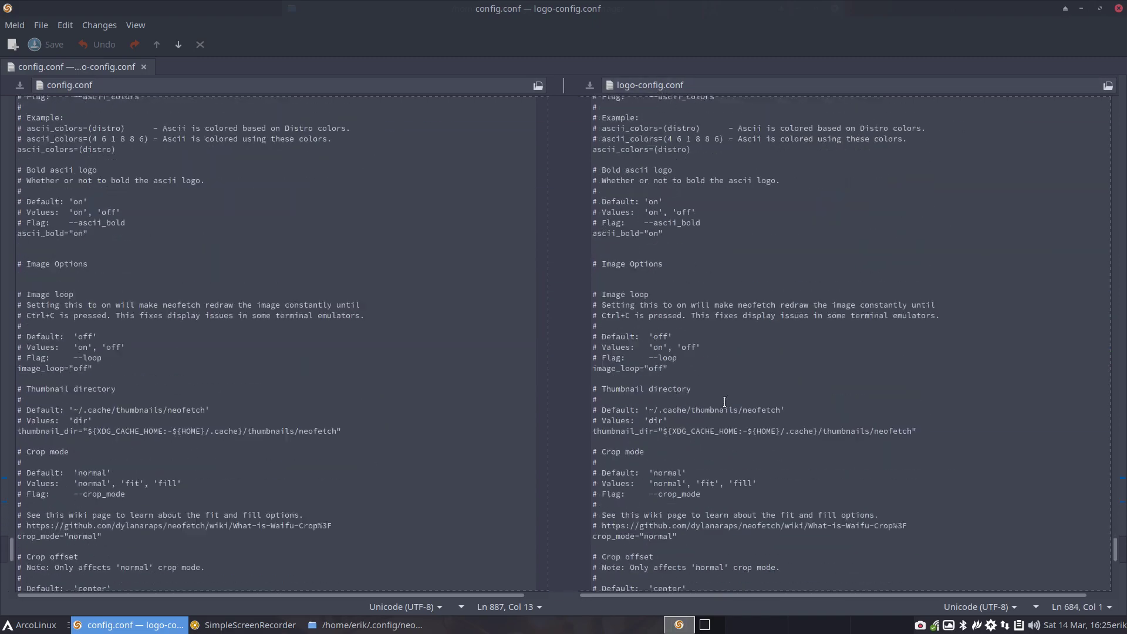
scroll(724, 401, "down", 10)
scroll(724, 402, "up", 20)
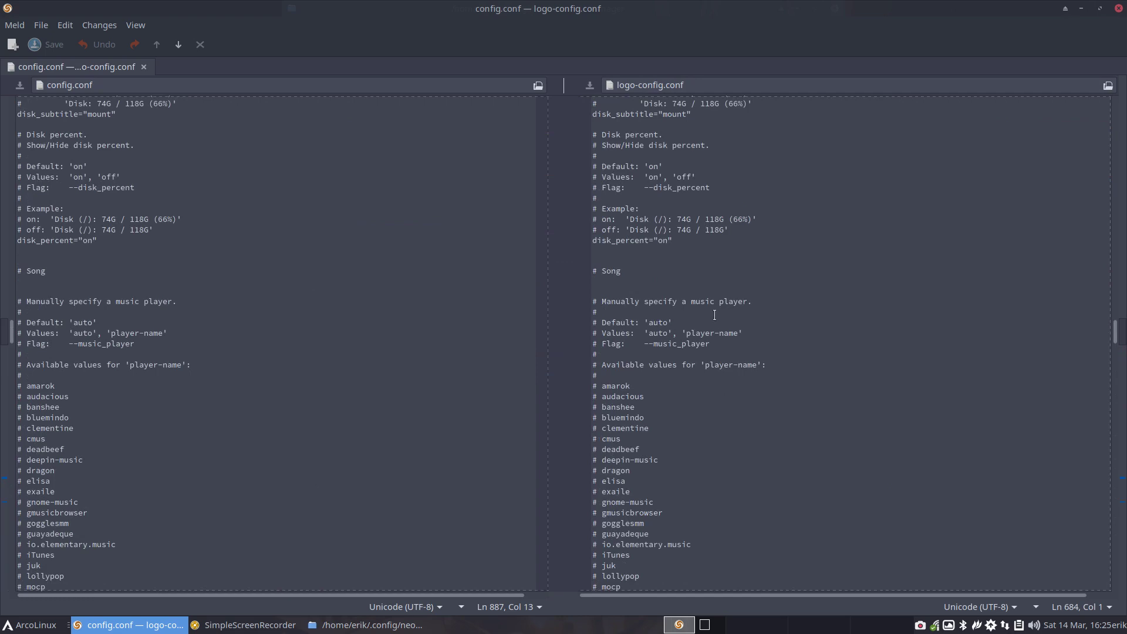
scroll(714, 315, "up", 15)
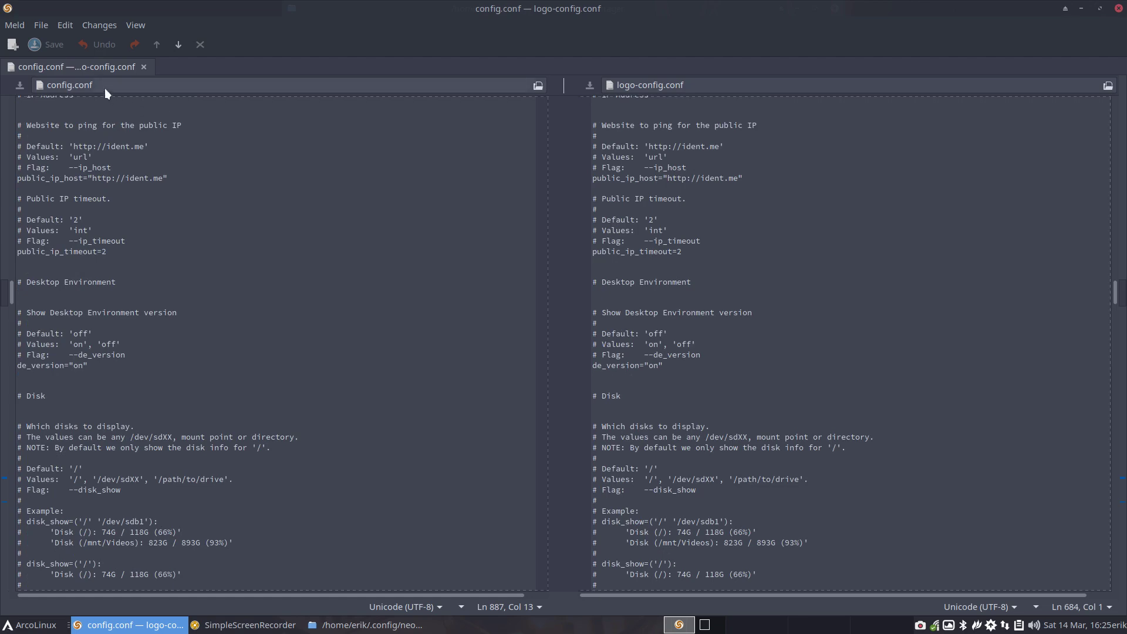
- Close the Meld config comparison and click through config.conf and logo-config.conf in the folder
left_click(1118, 9)
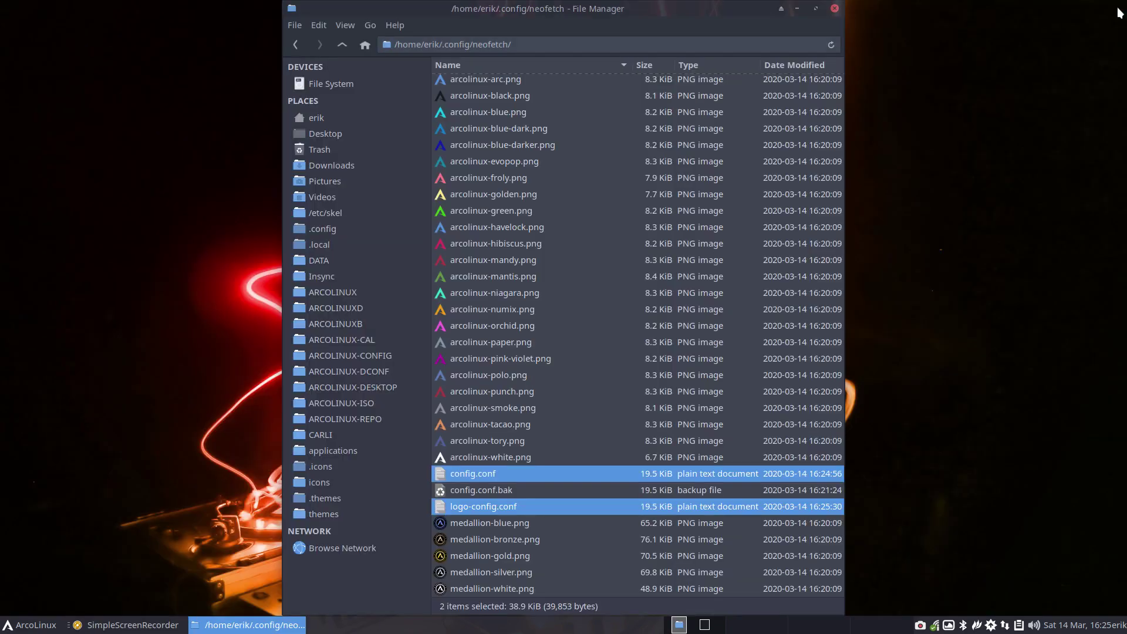
left_click(496, 473)
left_click(510, 507)
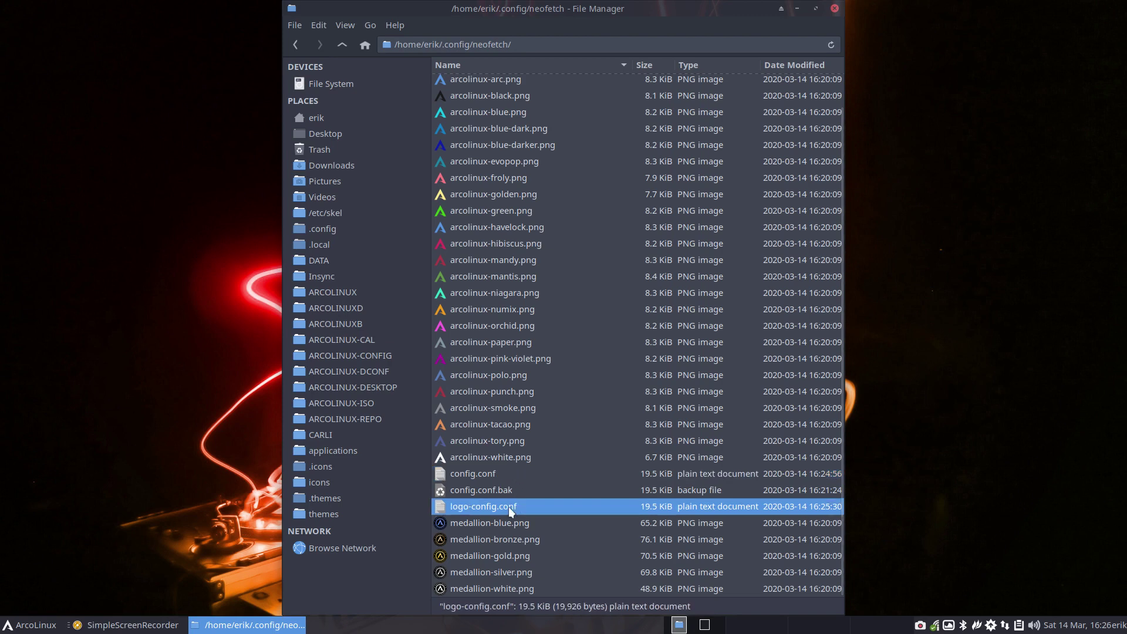
left_click(494, 473)
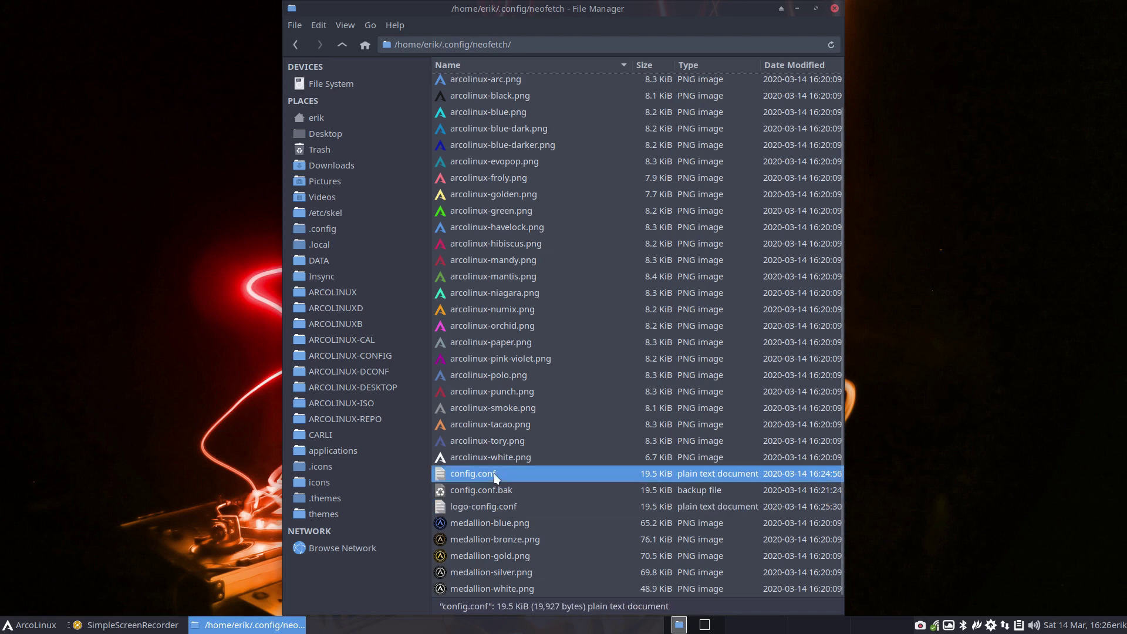
left_click(493, 506)
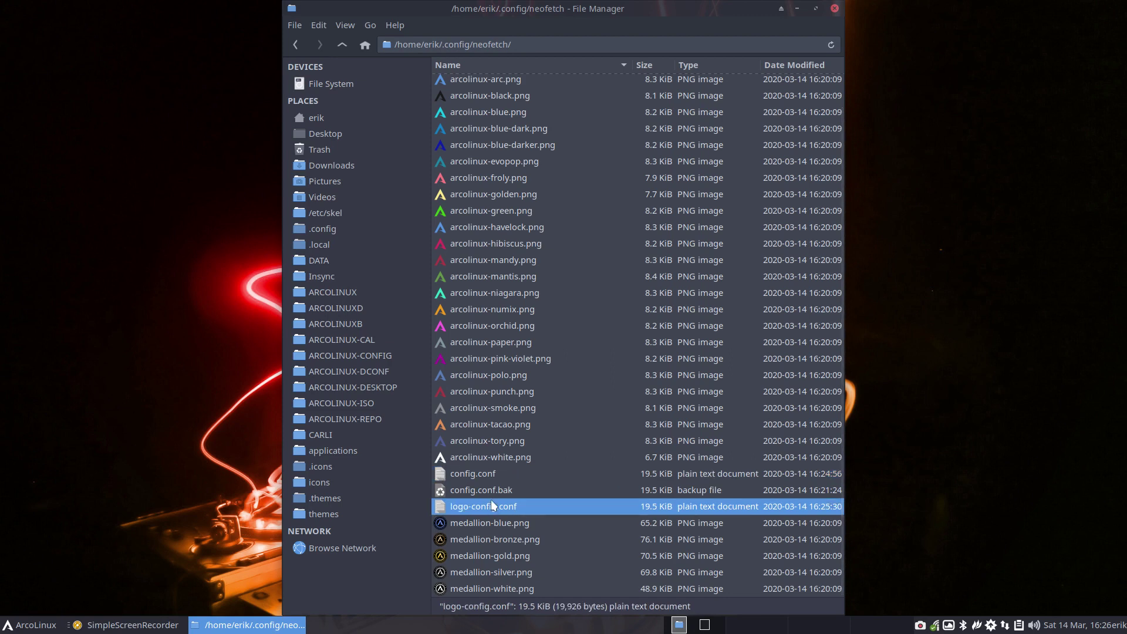
- Dismiss the config files' context menu and close the neofetch folder window
left_click(491, 475, "ctrl")
right_click(491, 475)
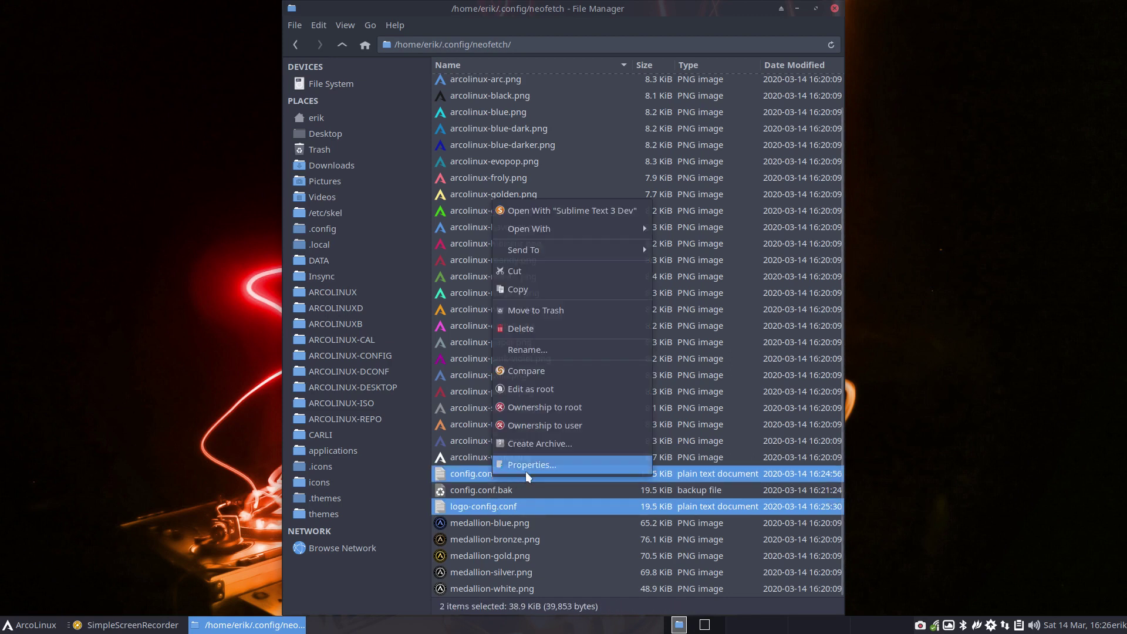
left_click(519, 492)
left_click(535, 496)
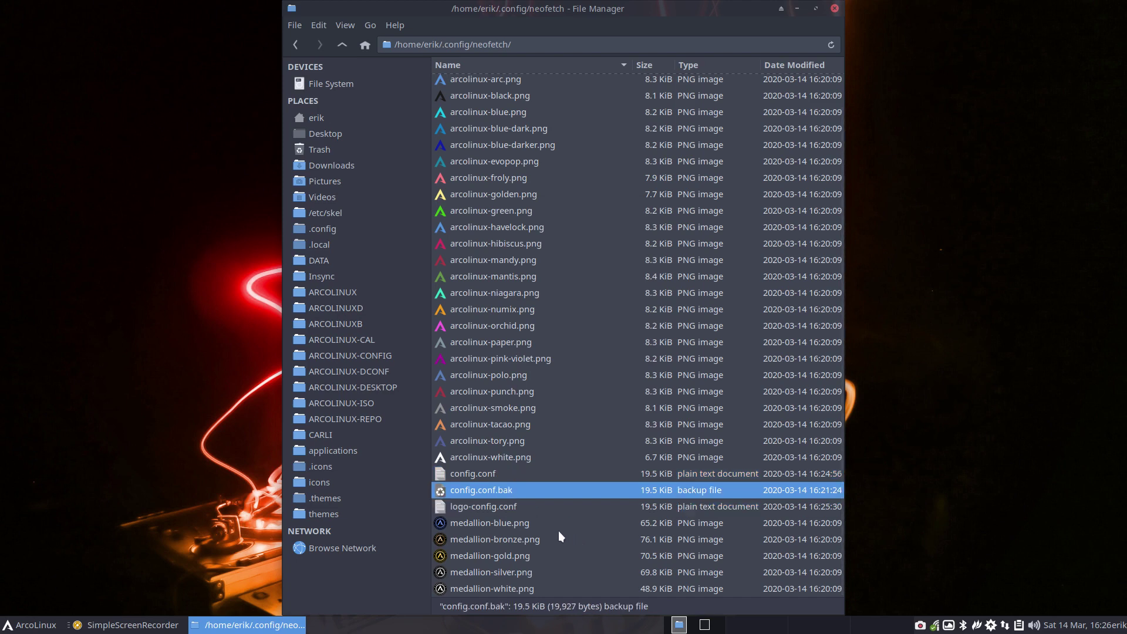
left_click(834, 9)
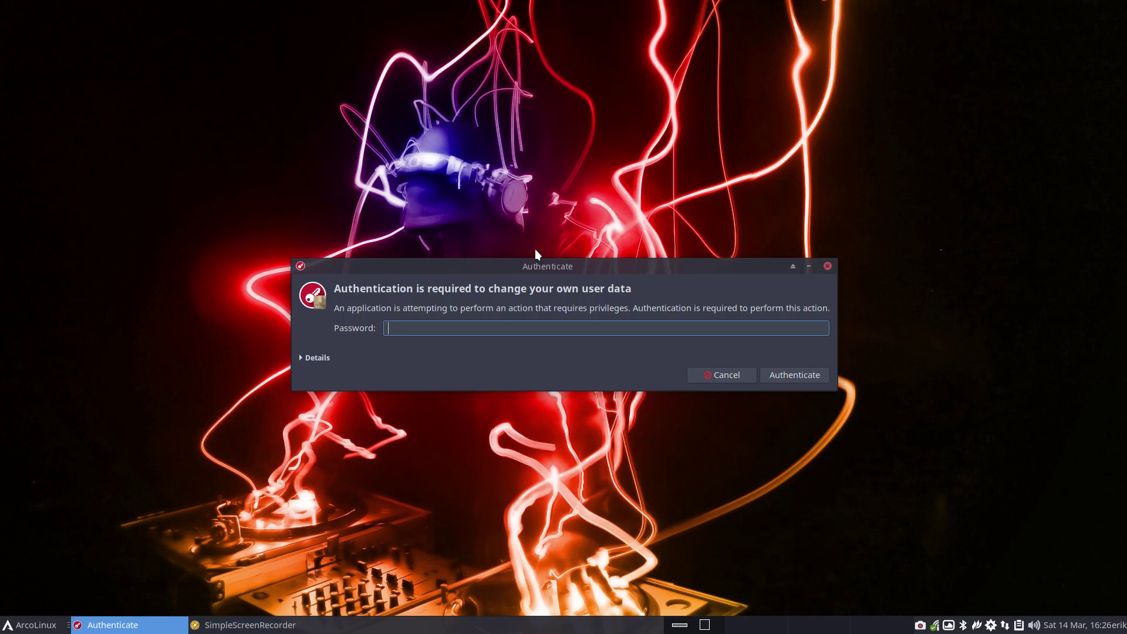
- Authenticate, set Neofetch to No backend and apply it, then open a terminal to check
type("test")
key("Return")
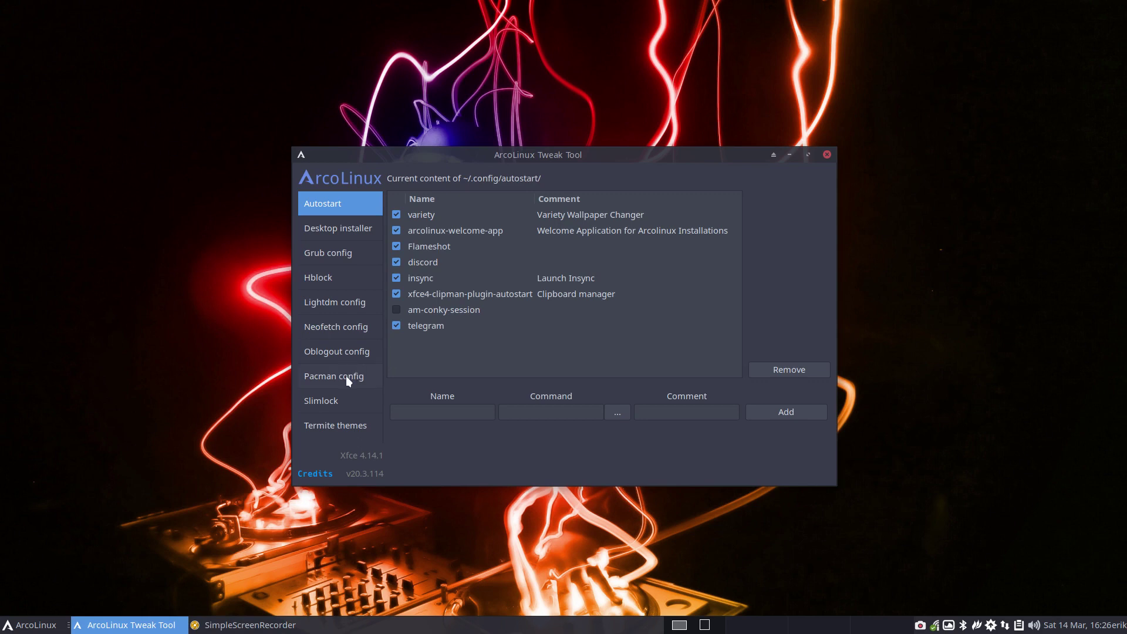
left_click(343, 326)
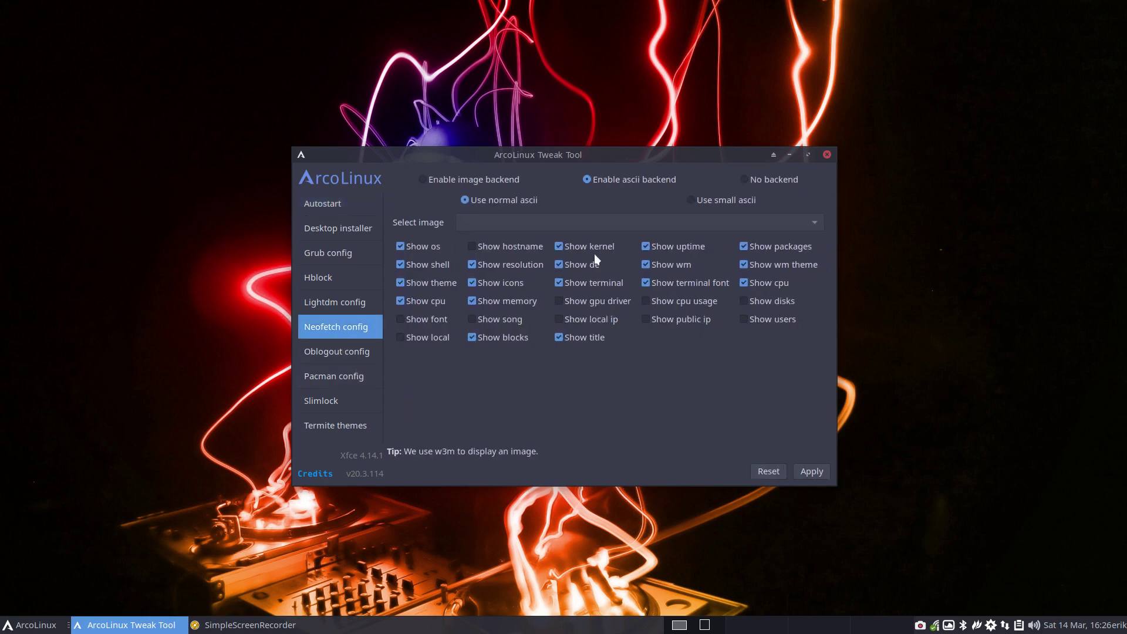
left_click(746, 180)
left_click(816, 472)
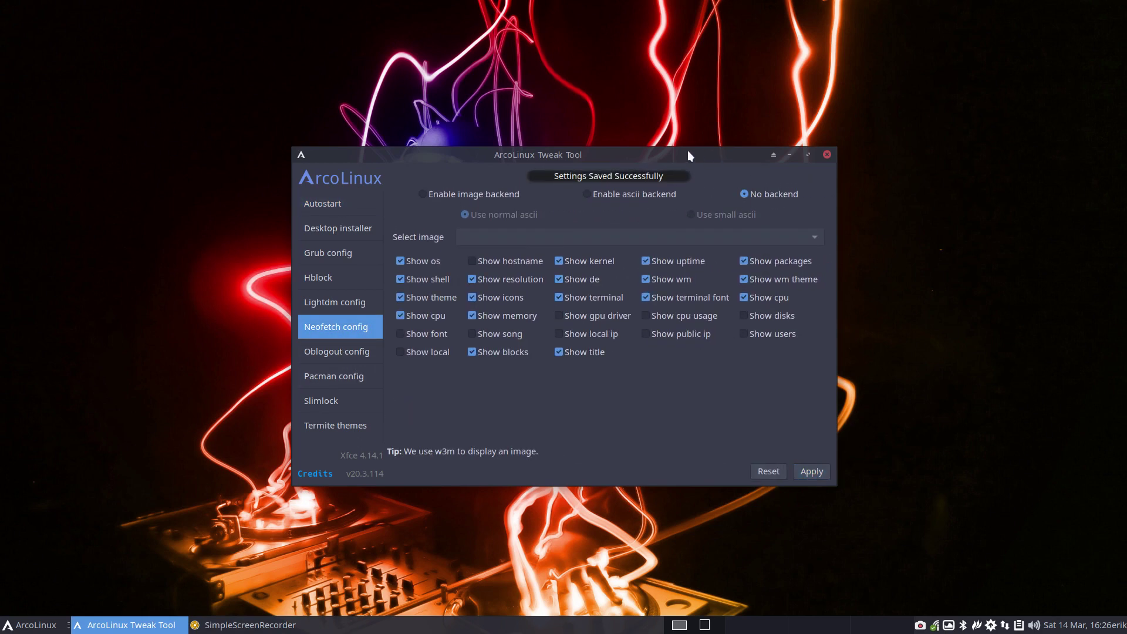
left_click_drag(688, 150, 923, 121)
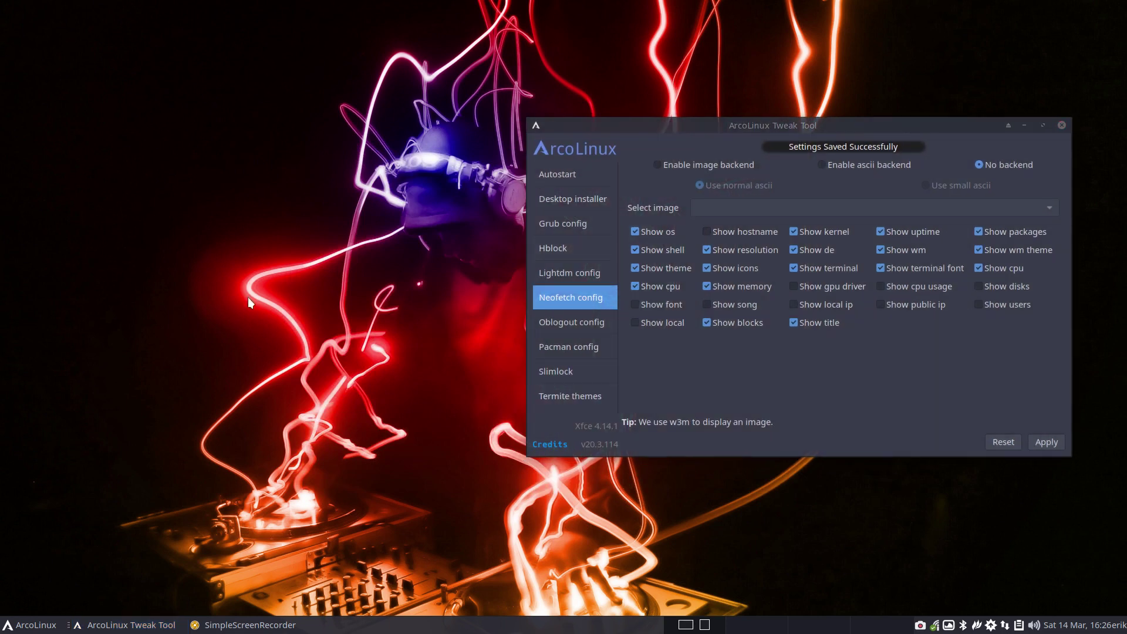
key("ctrl+alt+t")
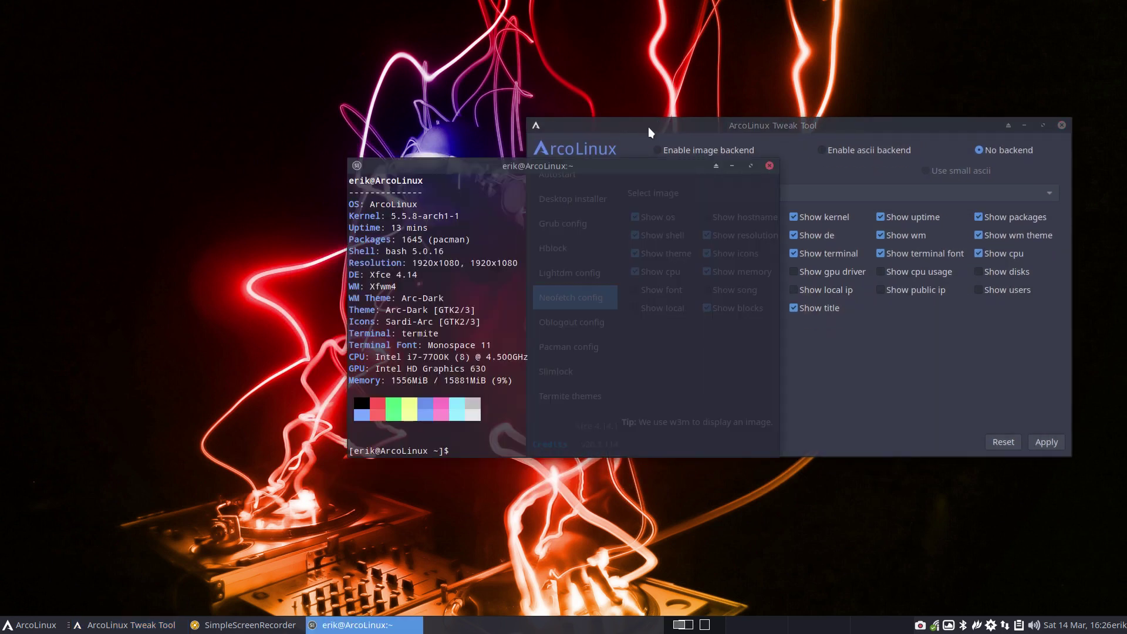
- Drag the terminal with the logo-free neofetch output to the top-left corner
left_click_drag(621, 165, 320, 34)
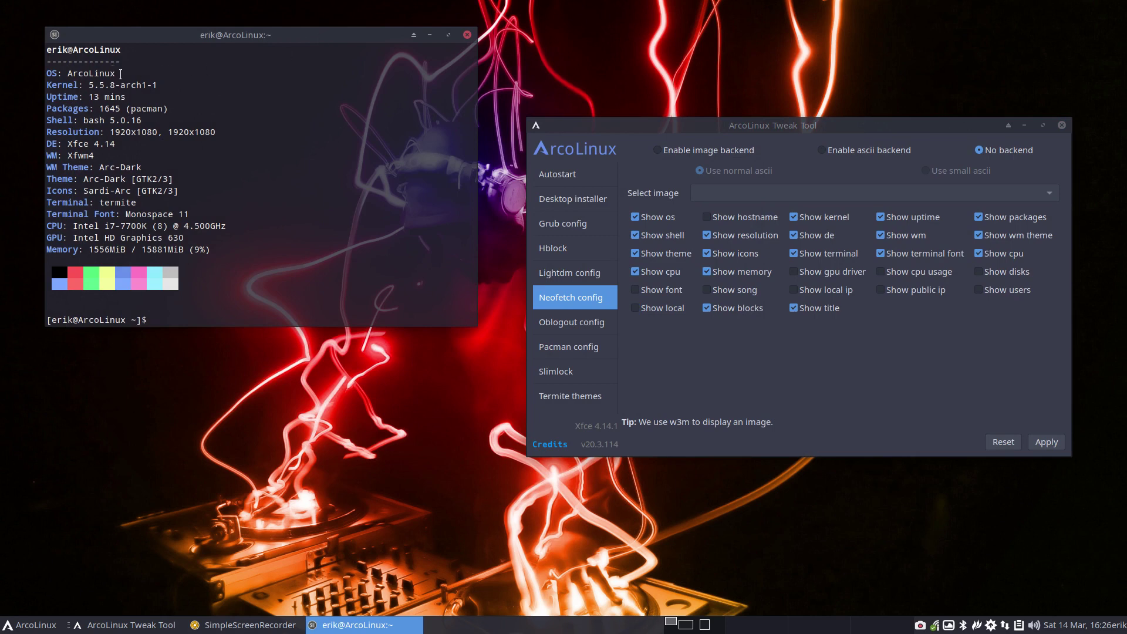
double_click(154, 73)
left_click(169, 317)
- Run sysinfo and scroll through its output, highlighting the sysinfo command text
type("sysinfo")
key("Return")
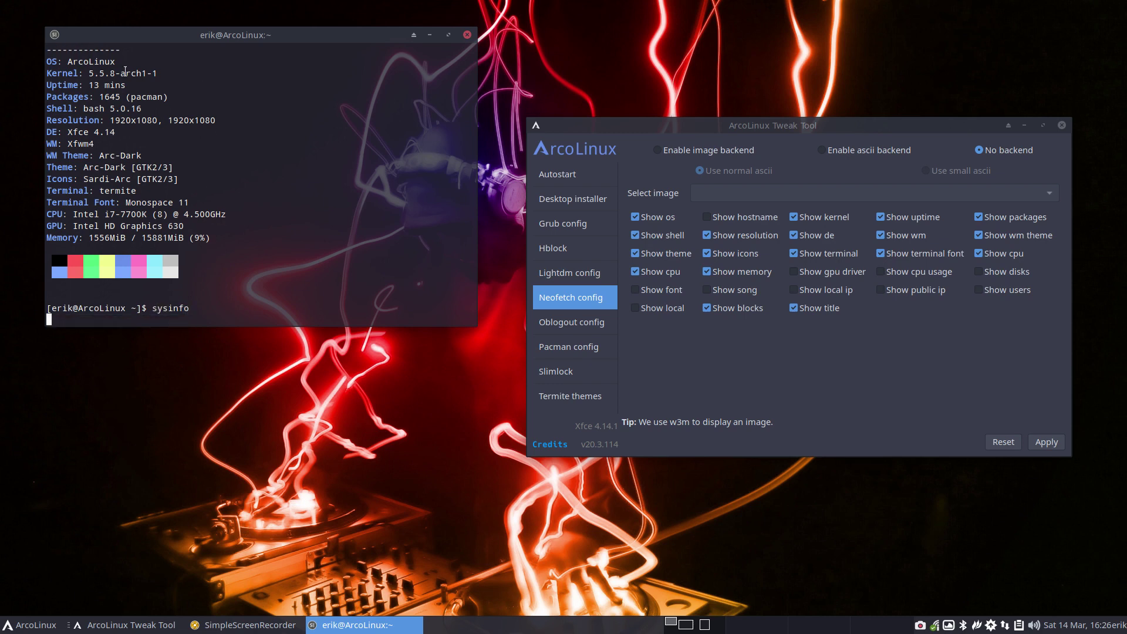
left_click_drag(163, 131, 205, 131)
scroll(305, 195, "up", 2)
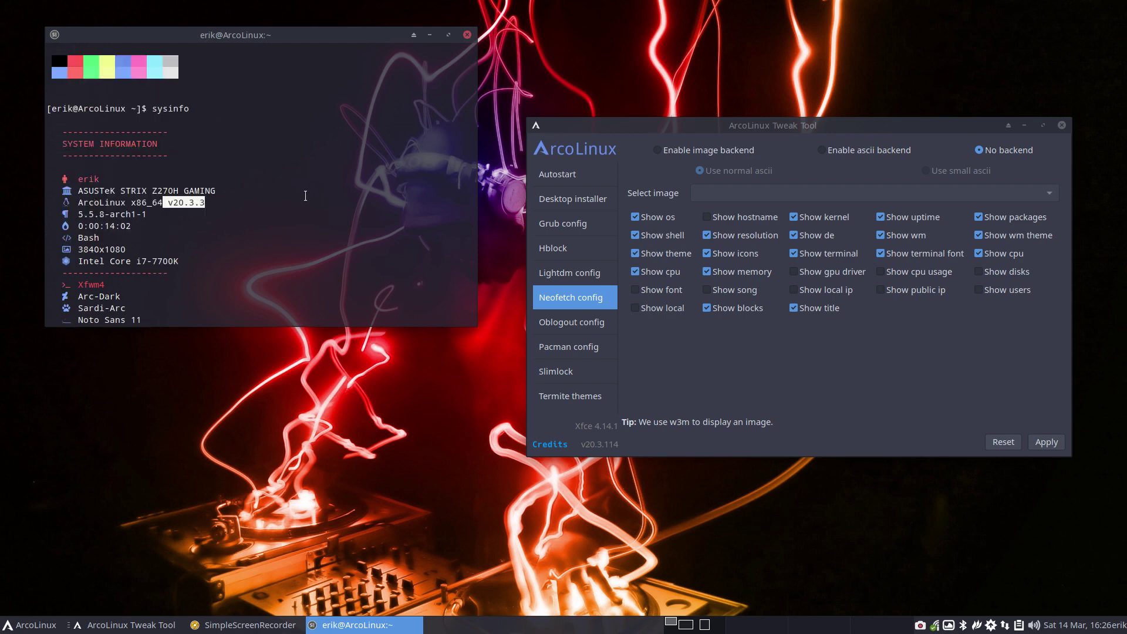
scroll(306, 195, "up", 2)
left_click_drag(153, 178, 203, 179)
left_click_drag(167, 273, 209, 274)
scroll(210, 276, "down", 4)
- Print /etc/lsb-release, highlight the ArcoLinux release v20.3.3, then rerun sysinfo
type("cat")
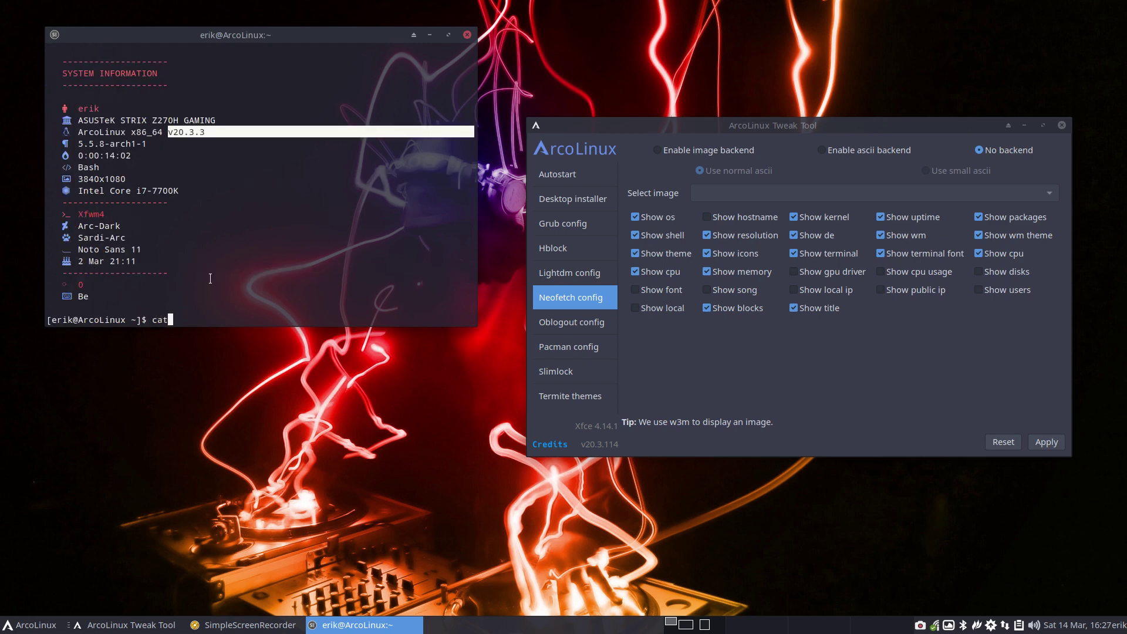
type(" /etc/lsb-release")
key("Return")
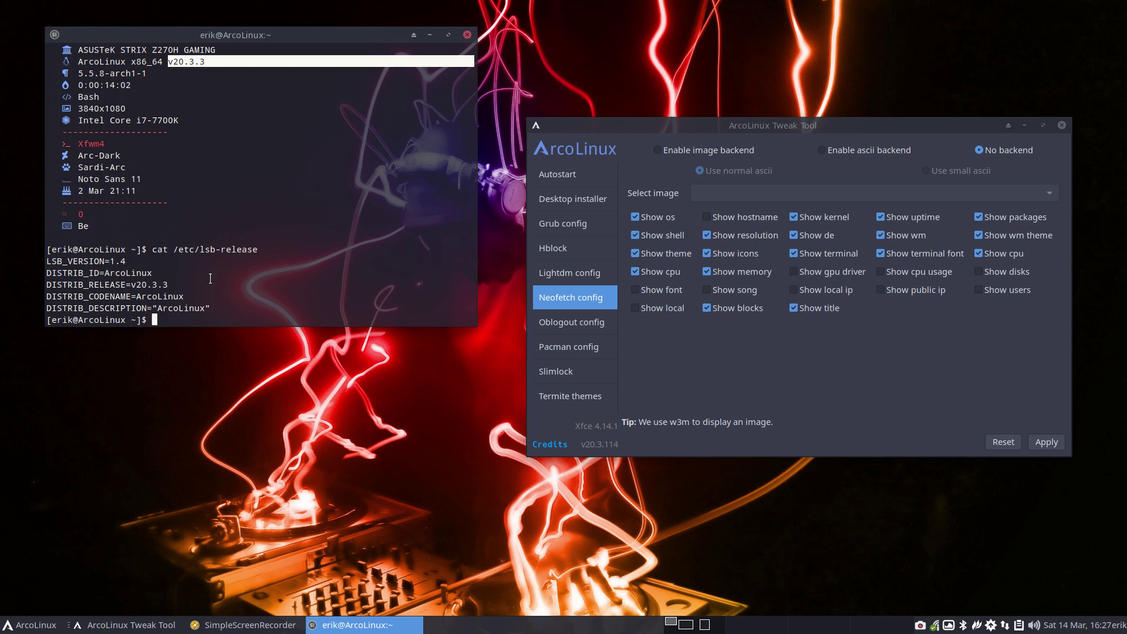
left_click_drag(174, 250, 242, 257)
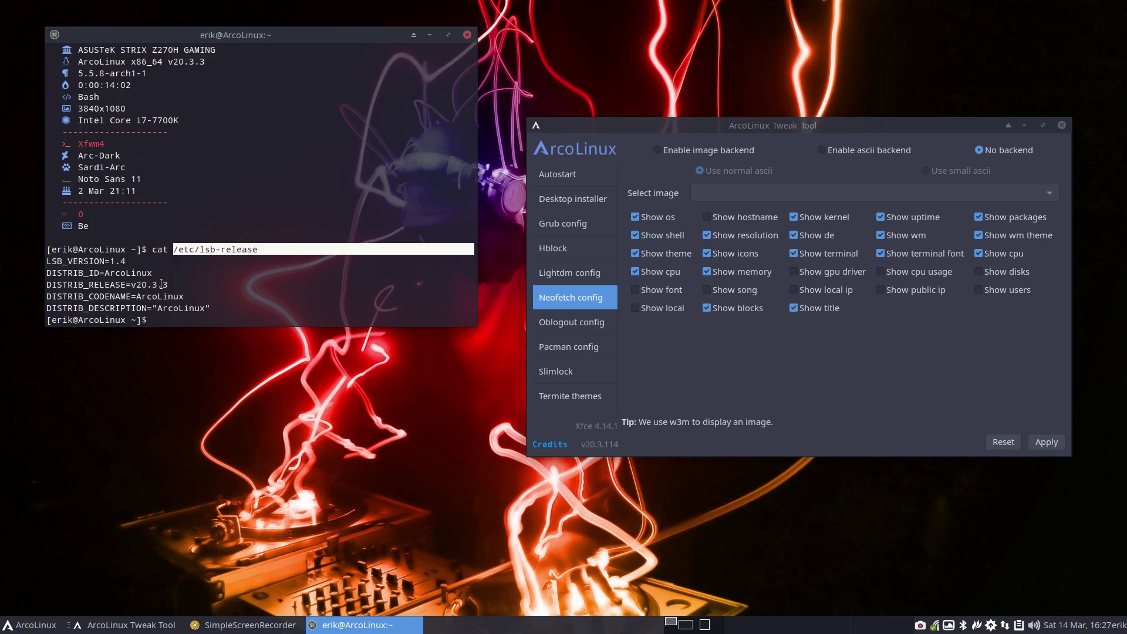
left_click(138, 272)
double_click(135, 272)
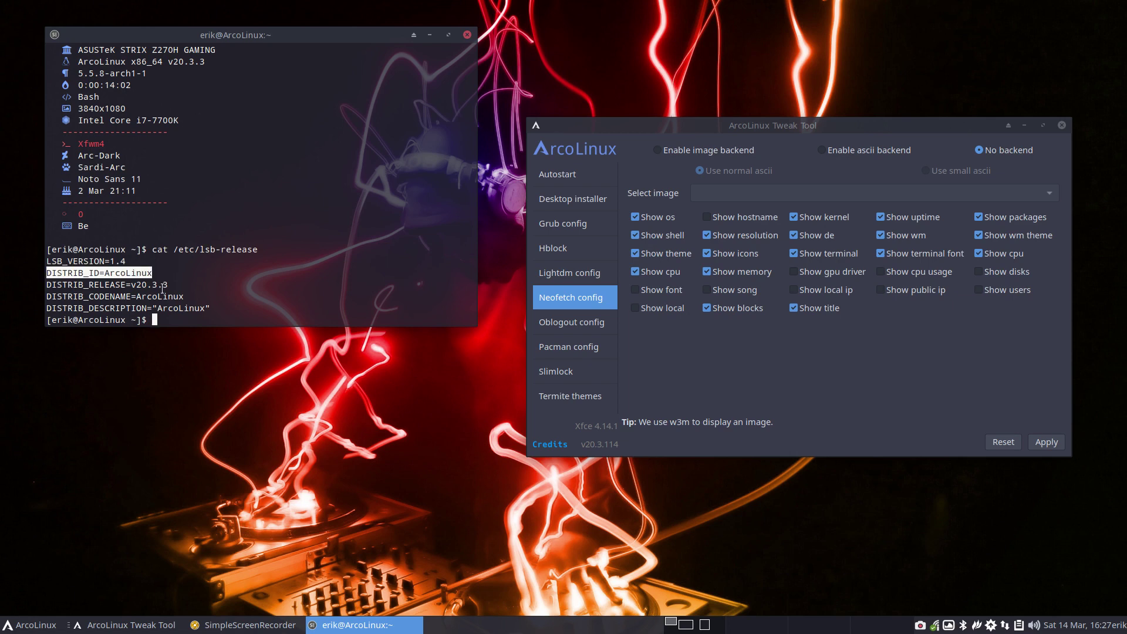
left_click_drag(130, 285, 168, 286)
type("sysinfo")
key("Return")
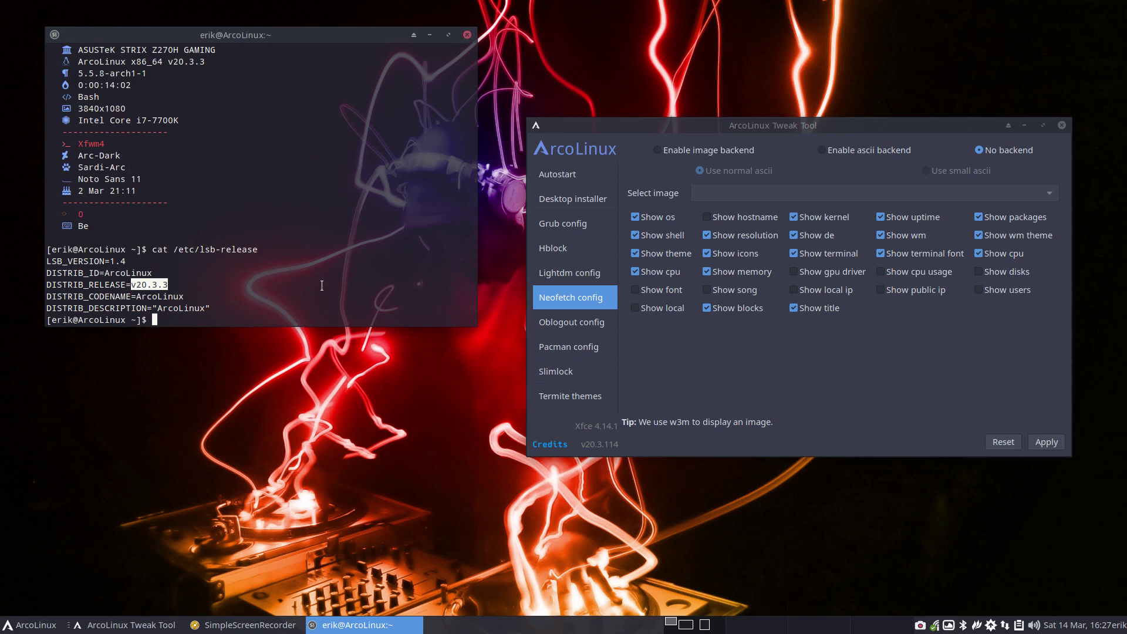
- Open a new neofetch terminal, move it to the lower left and close the older terminal
key("super+Return")
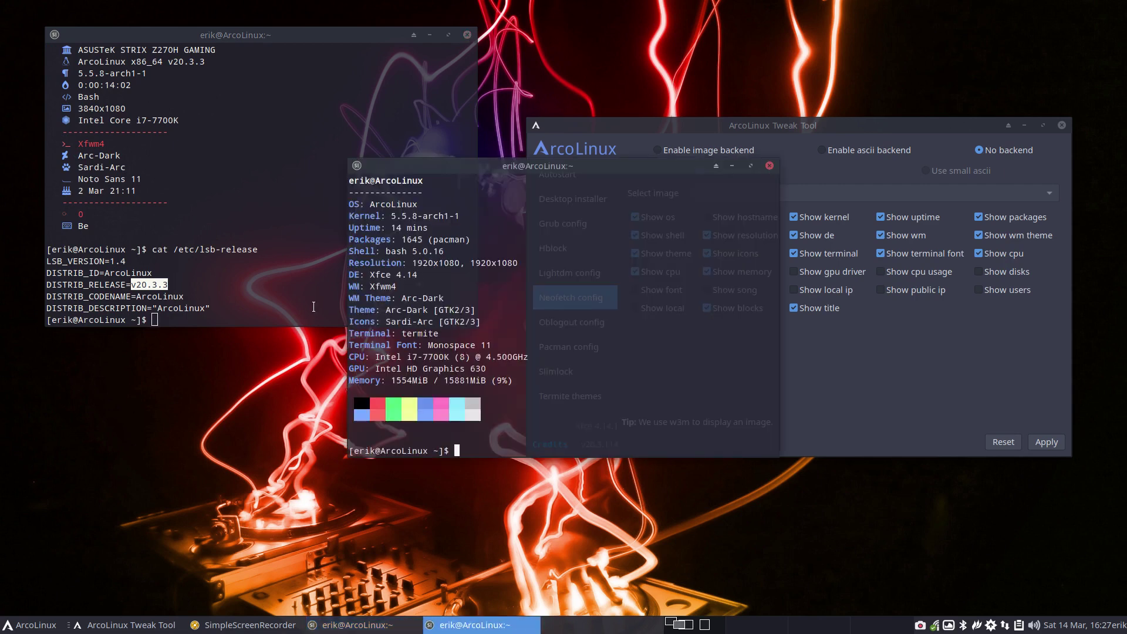
left_click_drag(646, 166, 372, 226)
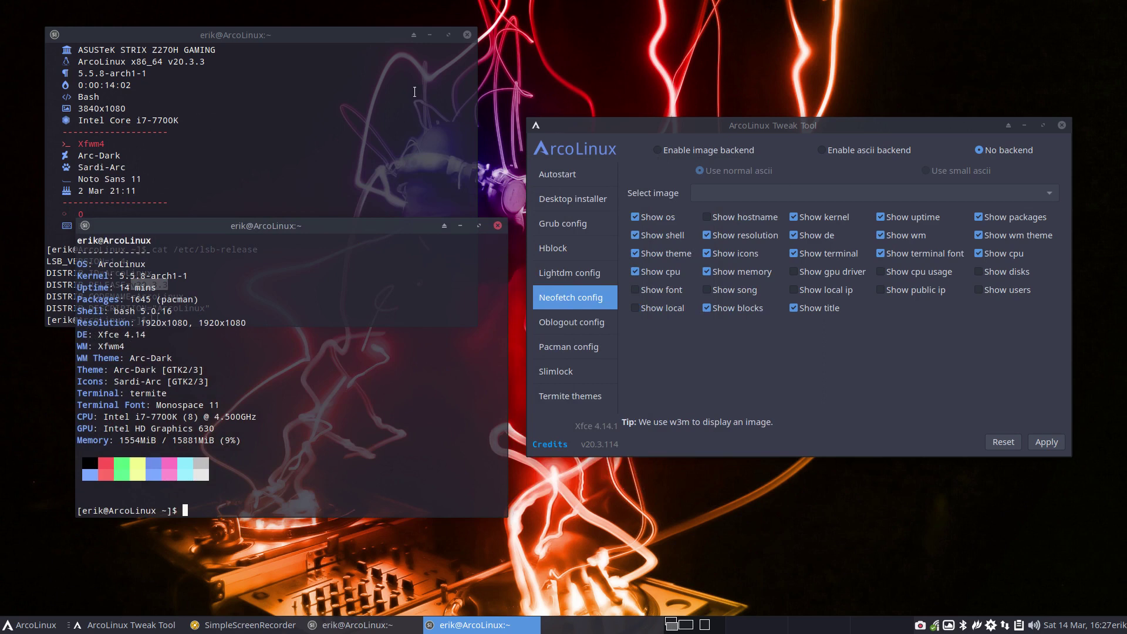
left_click(452, 37)
left_click(467, 36)
- Switch neofetch to the ascii backend, apply it and test it in a terminal
left_click(838, 150)
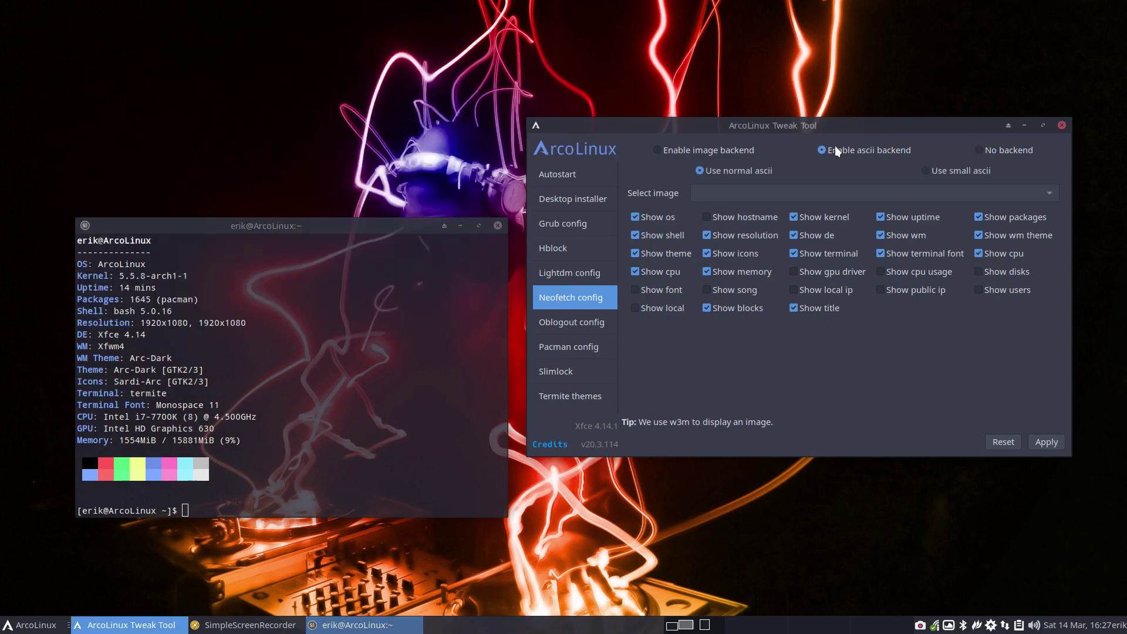
left_click(1047, 442)
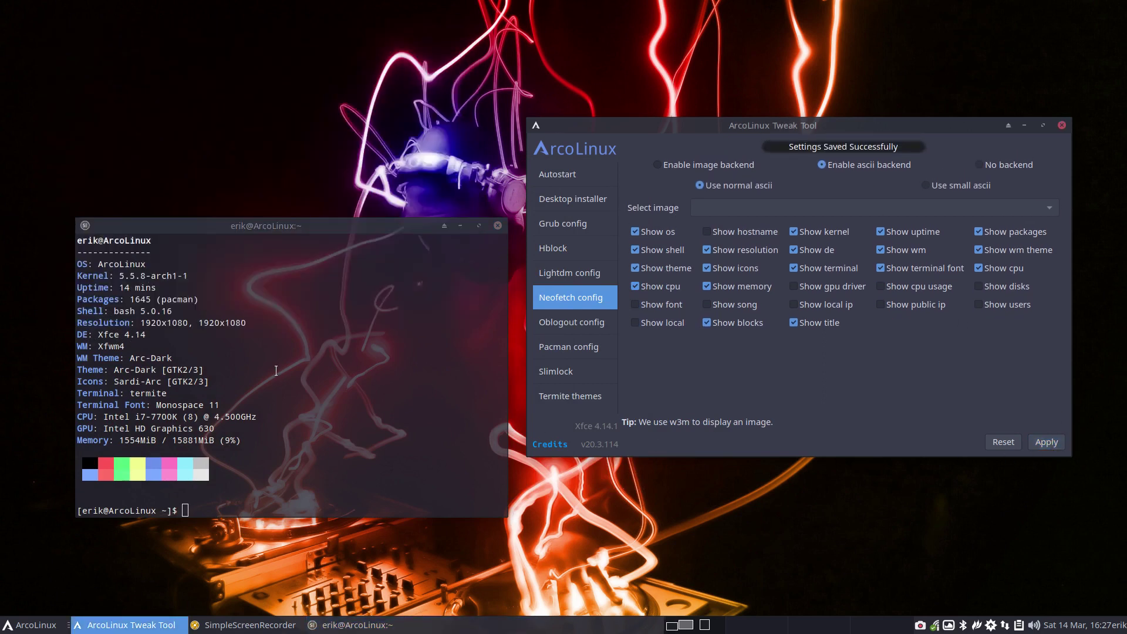
key("ctrl+alt+t")
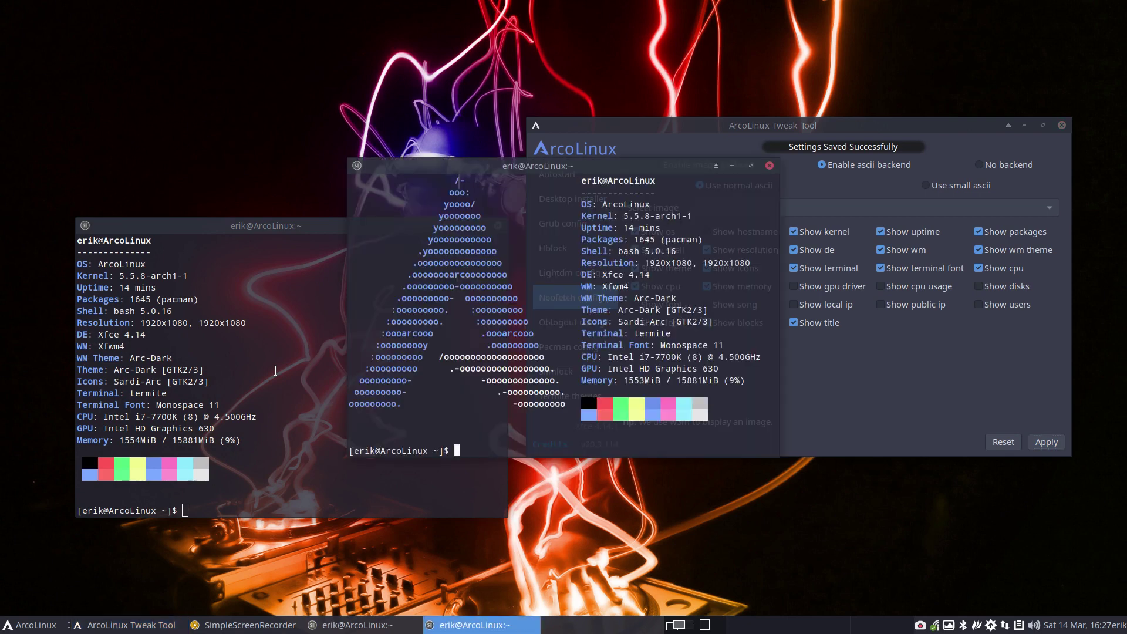
left_click(770, 166)
- Switch neofetch to the image backend with arcolinux-arc.png, apply it and preview in a terminal
left_click(689, 150)
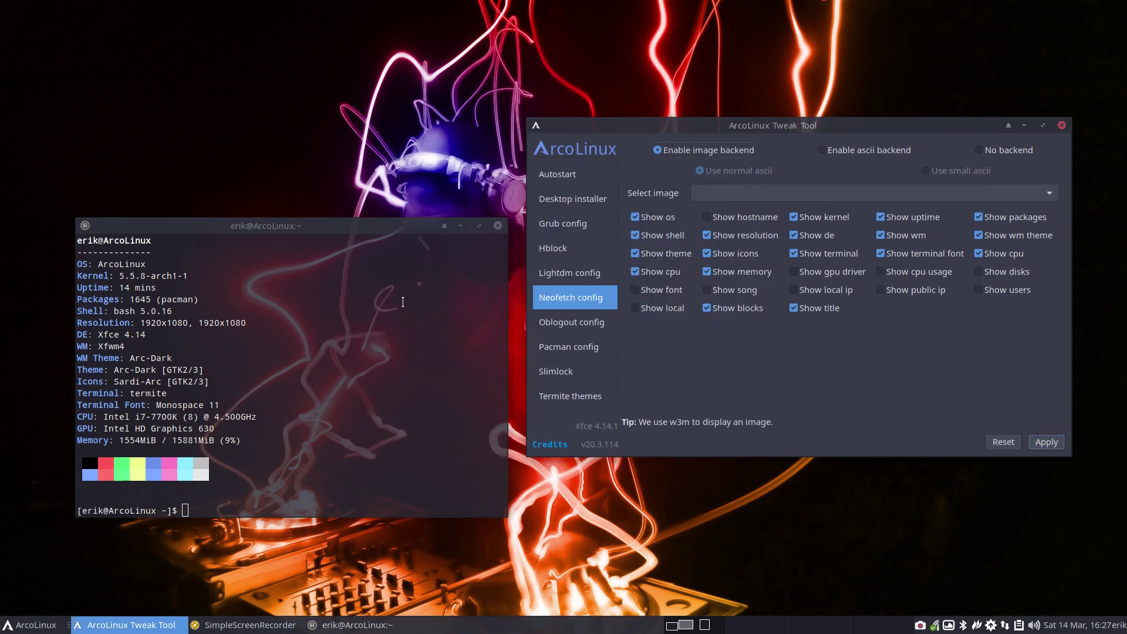
left_click(496, 227)
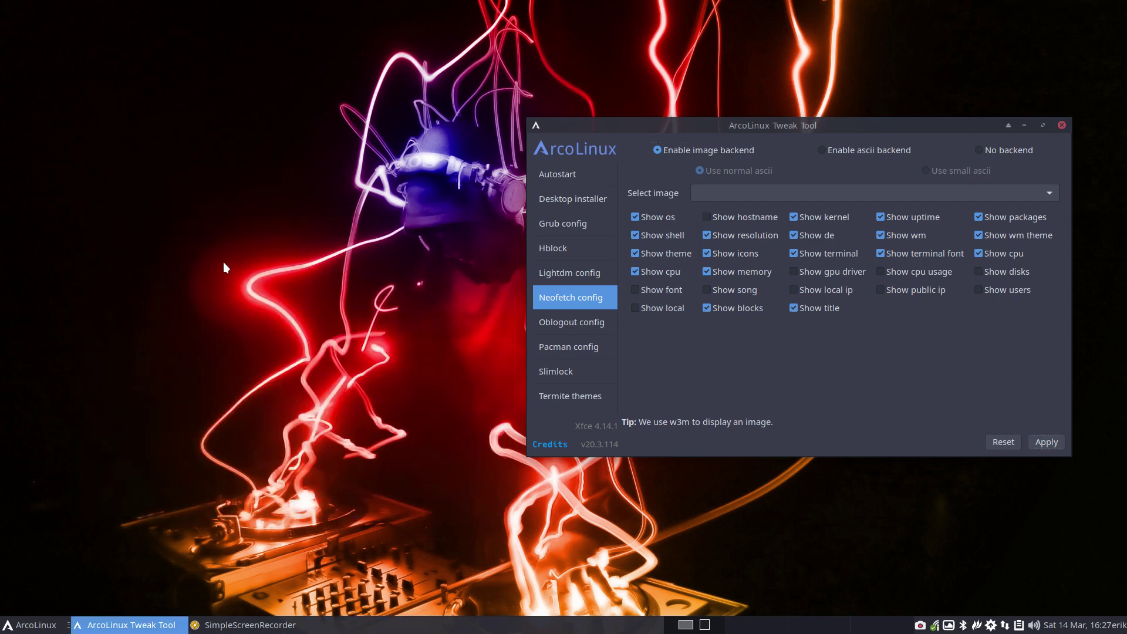
key("super+Return")
left_click(768, 165)
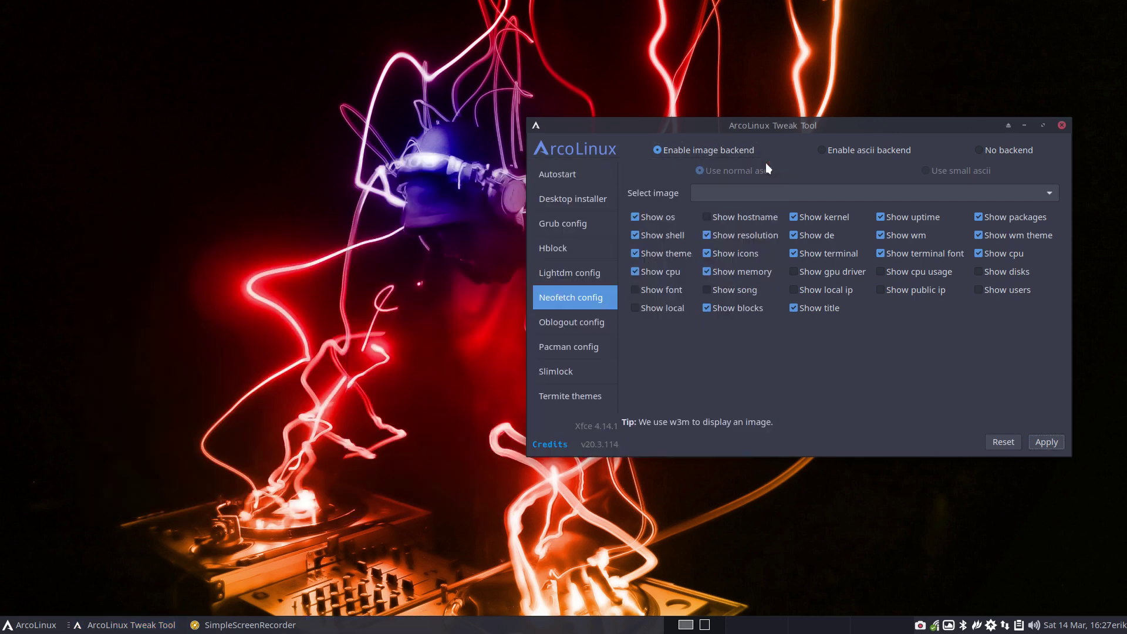
left_click(779, 195)
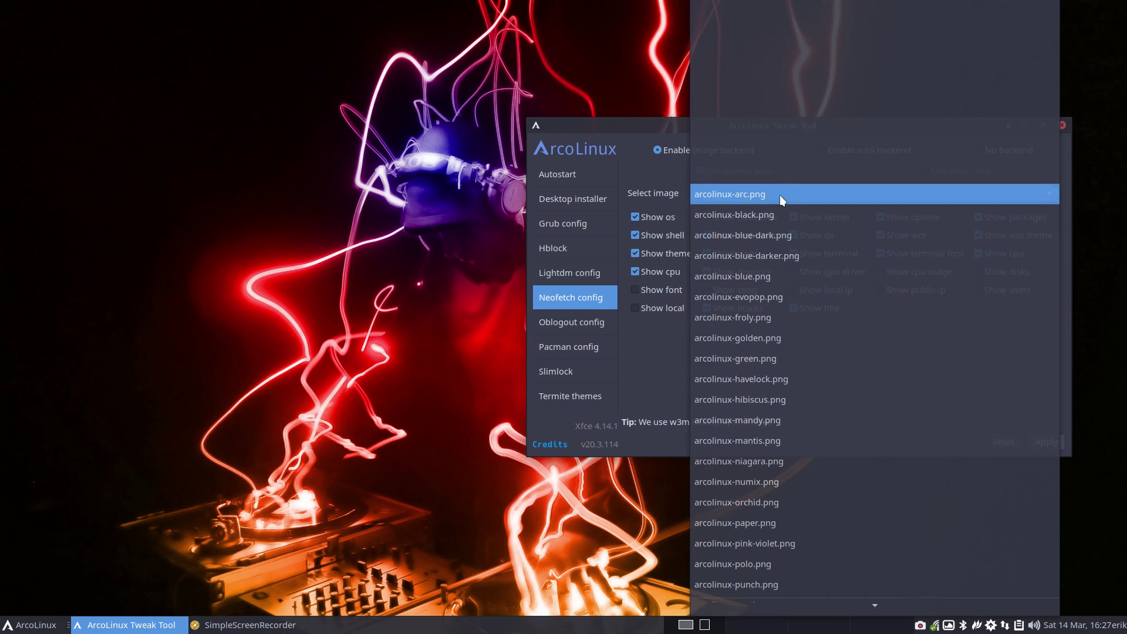
left_click(766, 195)
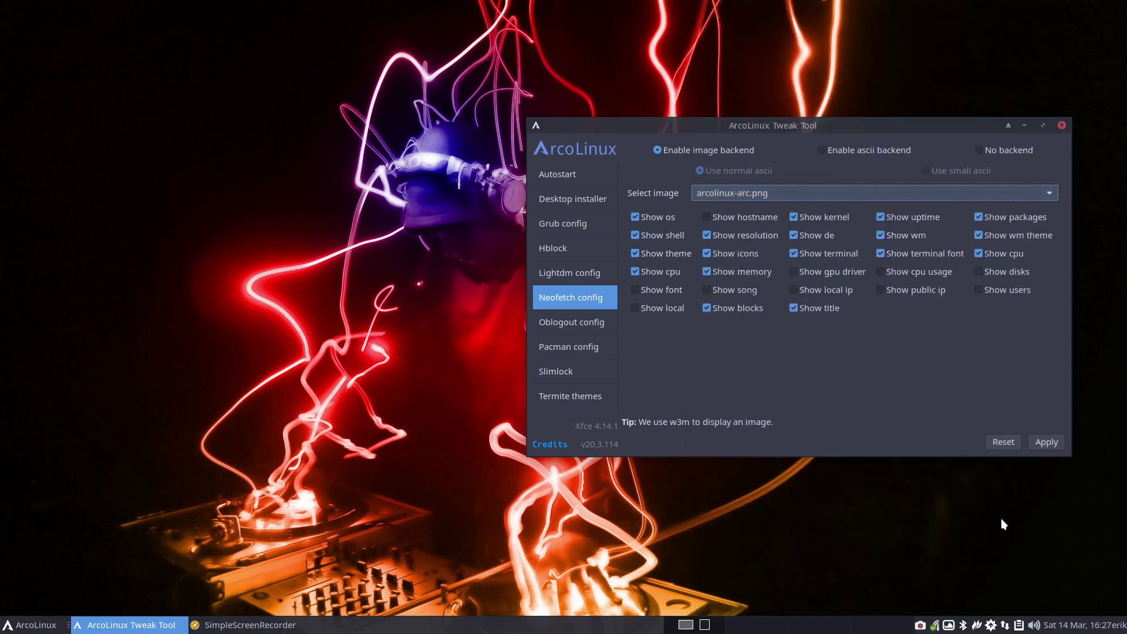
left_click(1045, 445)
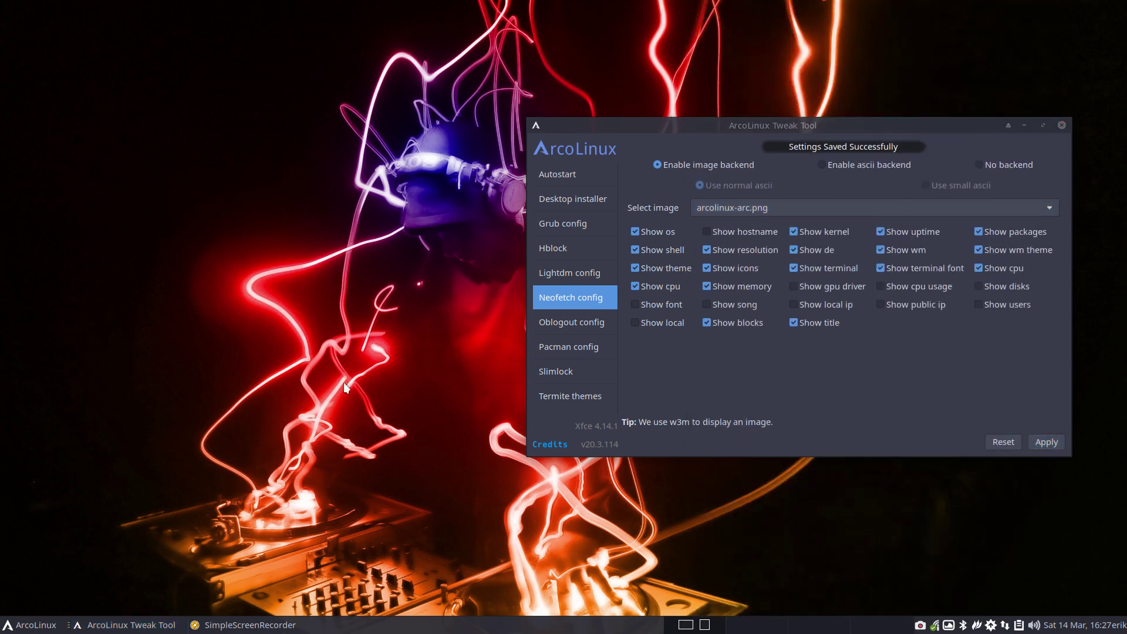
key("ctrl+alt+t")
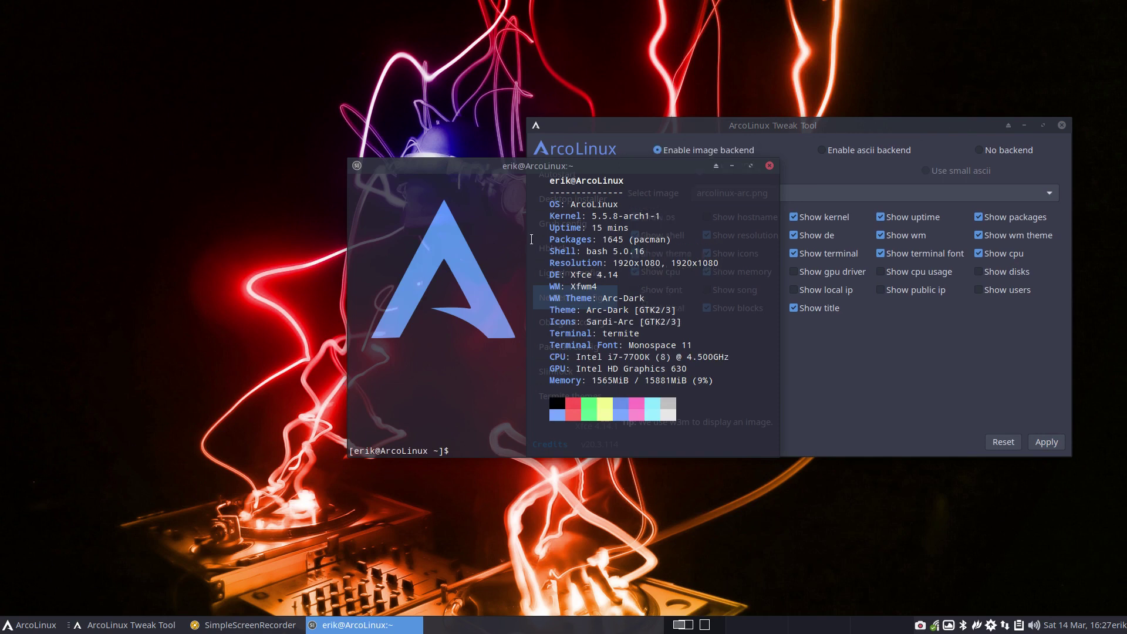
left_click_drag(516, 165, 297, 123)
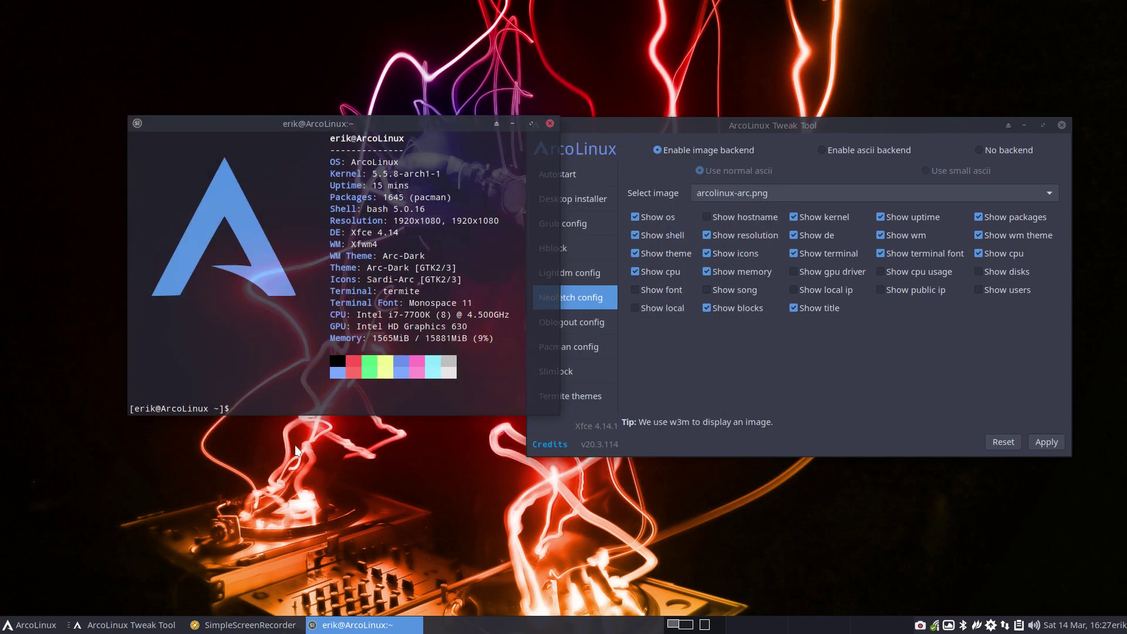
left_click(297, 451)
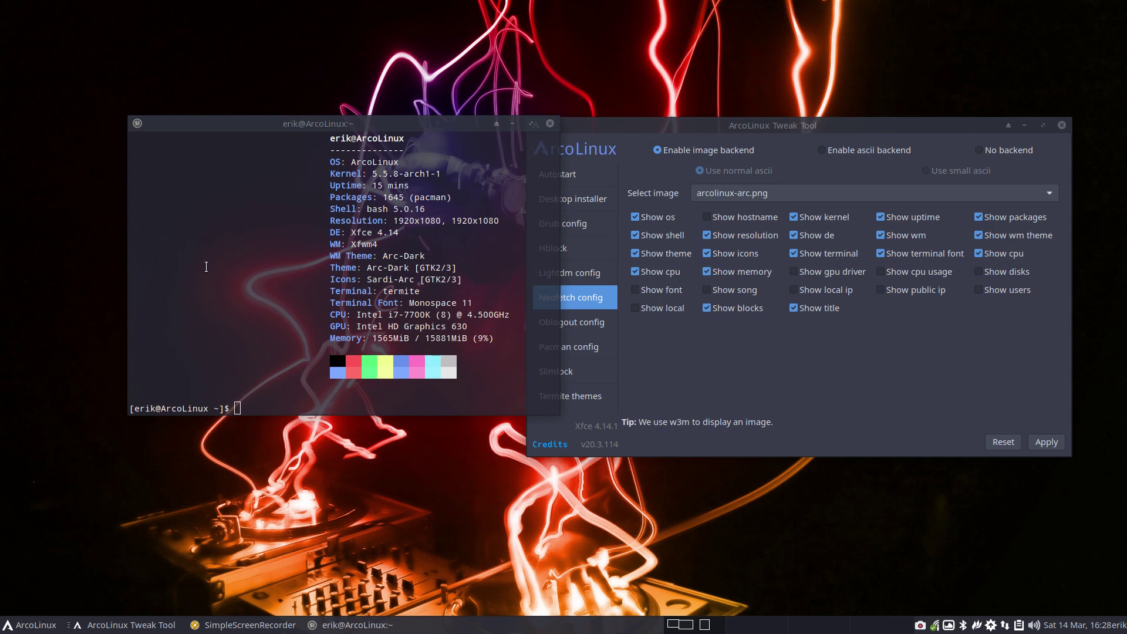
left_click(549, 124)
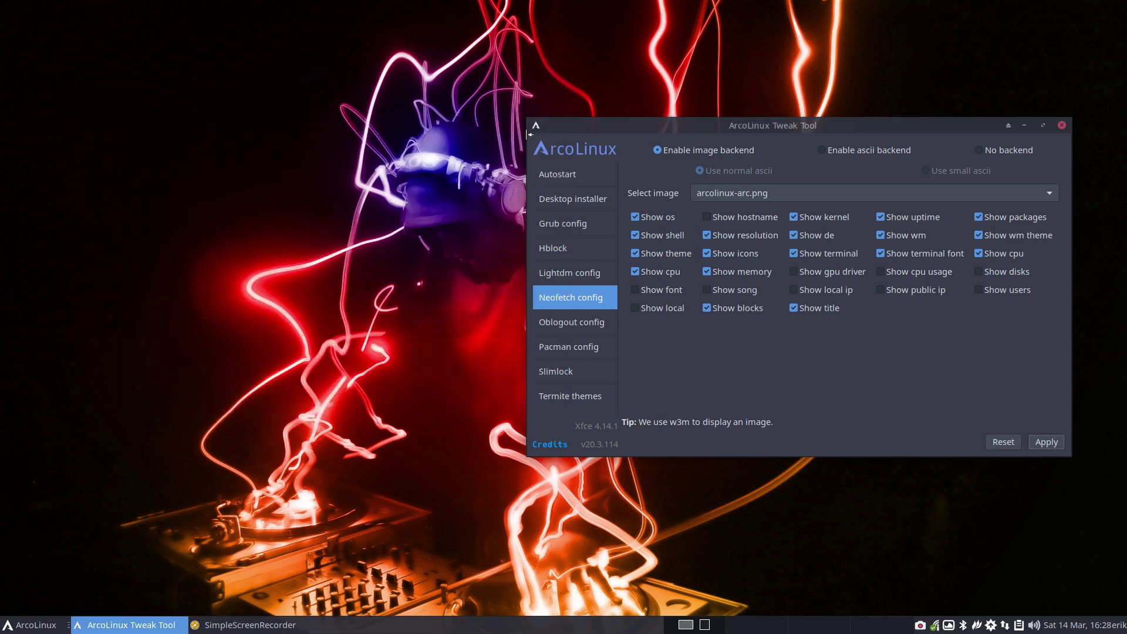
key("ctrl+alt+t")
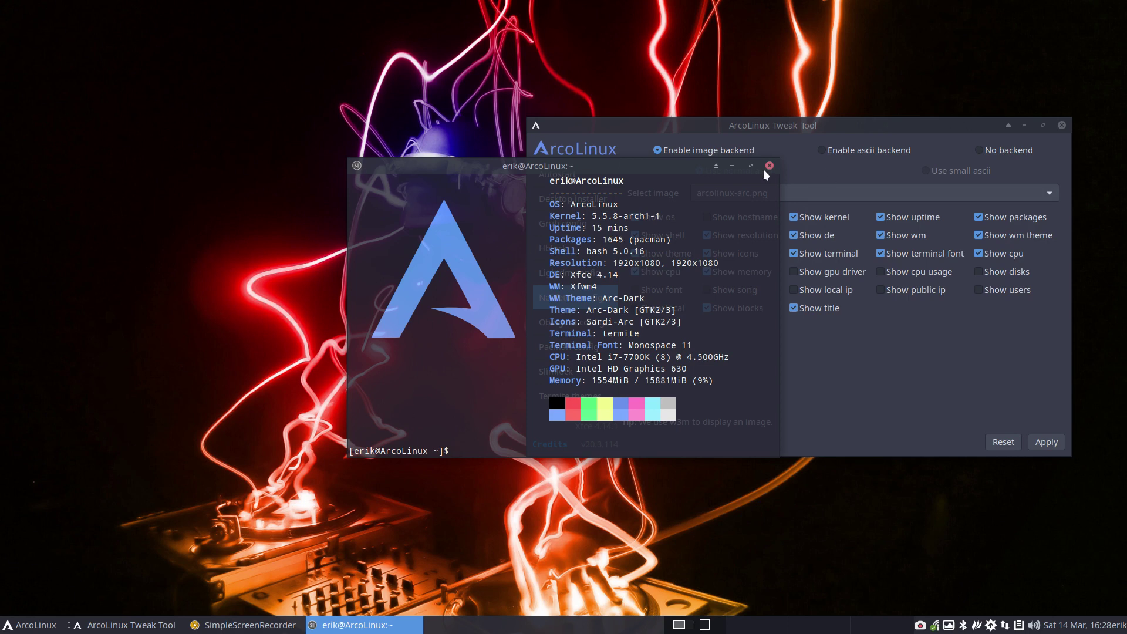
type("sdfj")
- Pick medallion-gold.png as the neofetch image, apply it and open a fresh terminal
left_click(769, 166)
left_click(769, 192)
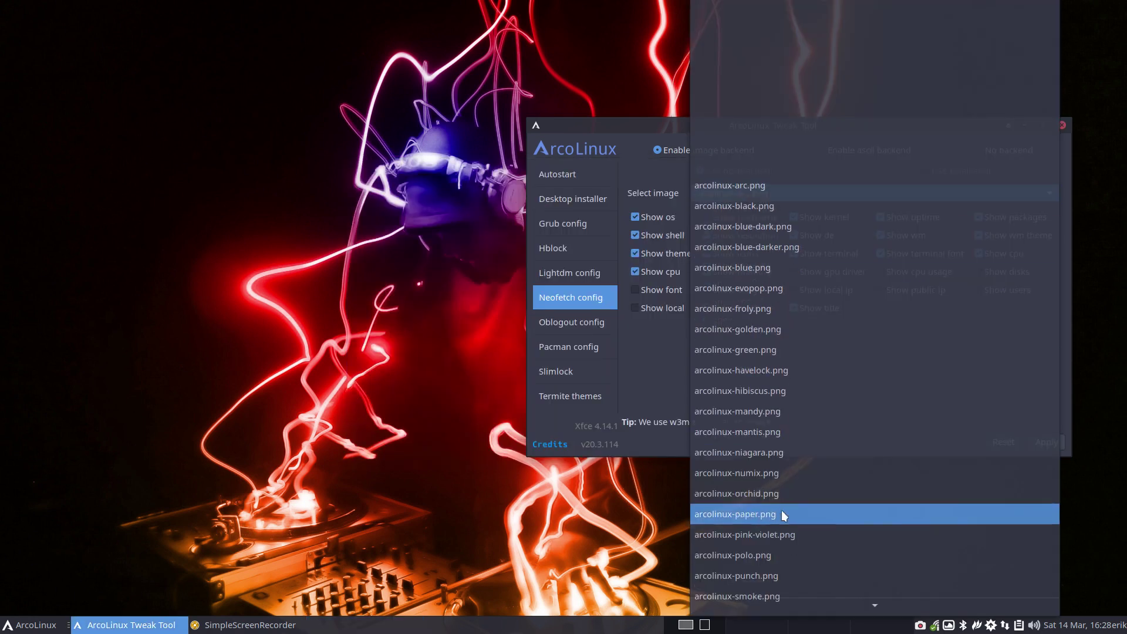
scroll(780, 510, "down", 3)
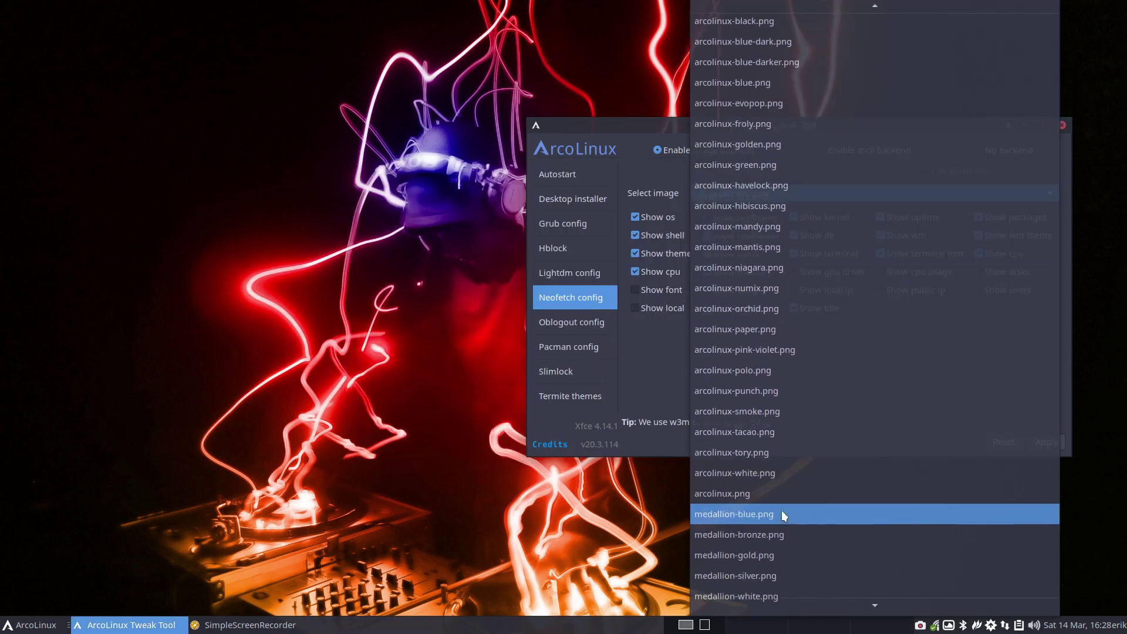
left_click(771, 552)
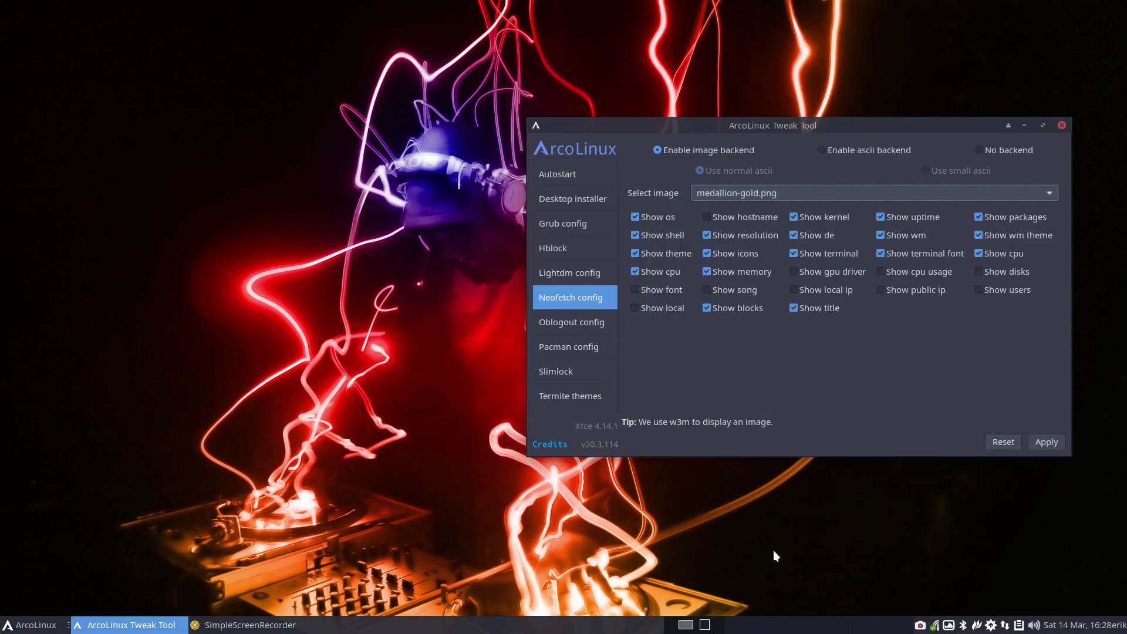
left_click(1037, 445)
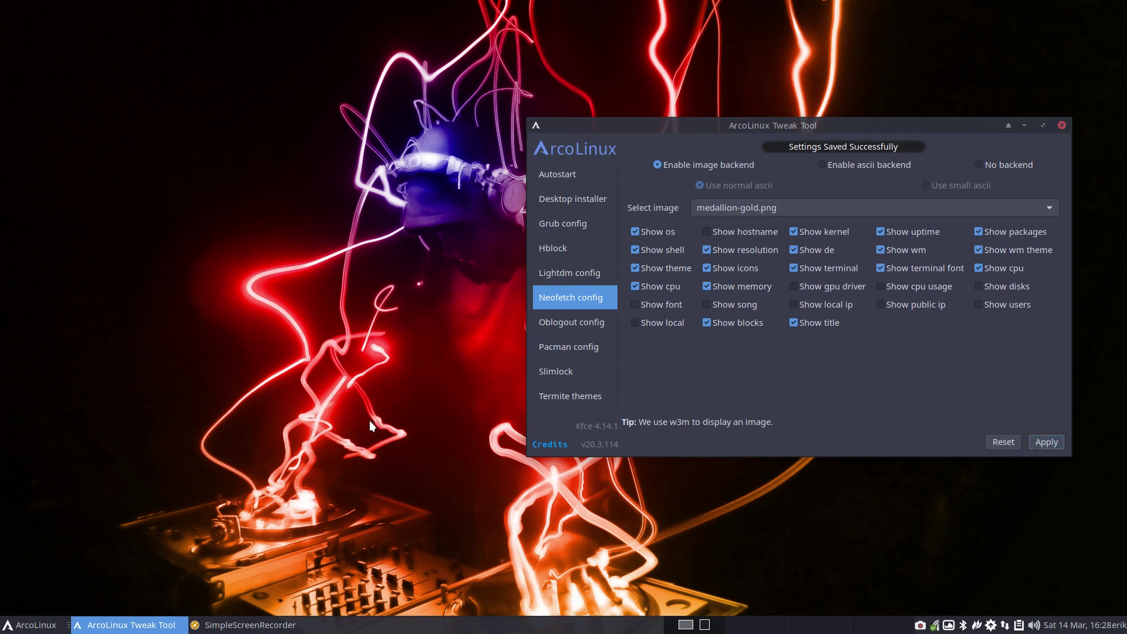
key("ctrl+alt+t")
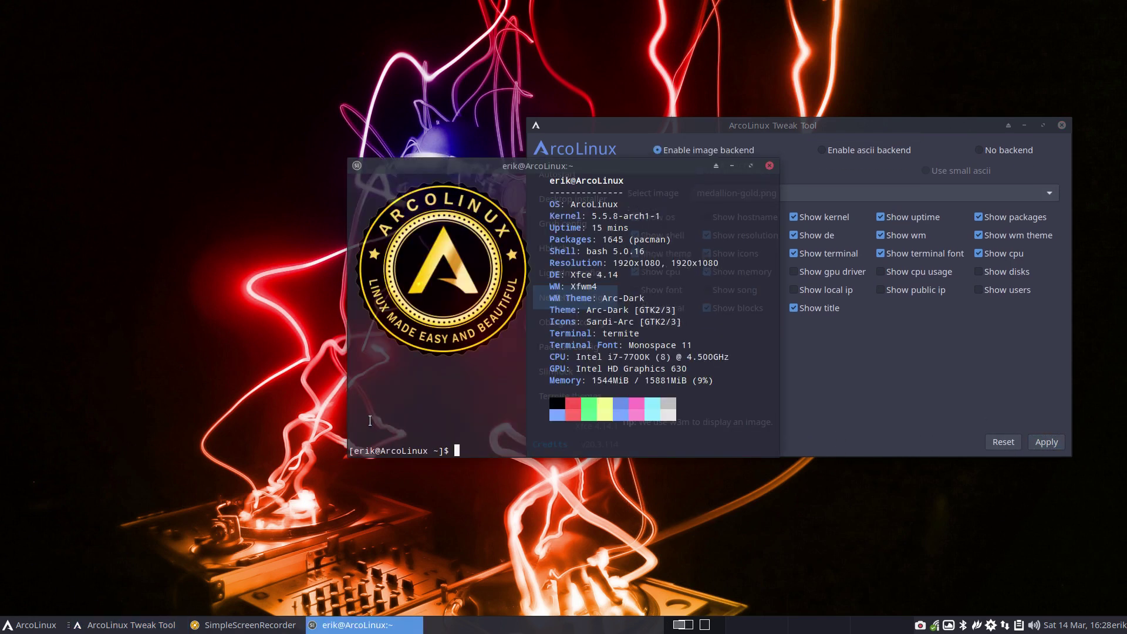